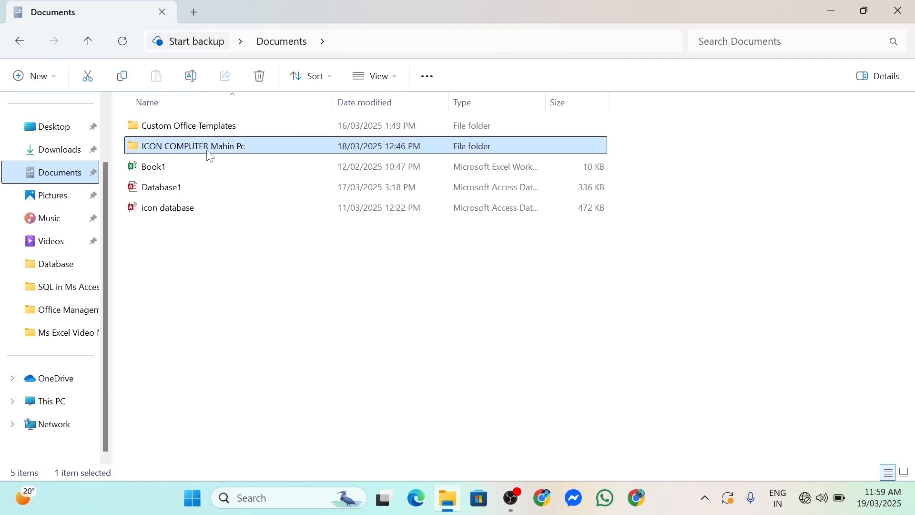
Browse to the Microsoft Access\Database folder and open School Database in Access
double_click(207, 146)
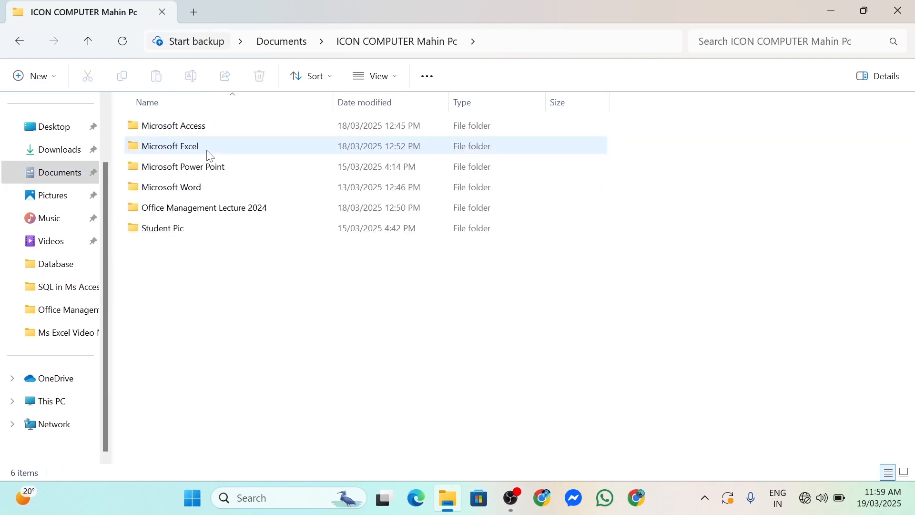
double_click(209, 133)
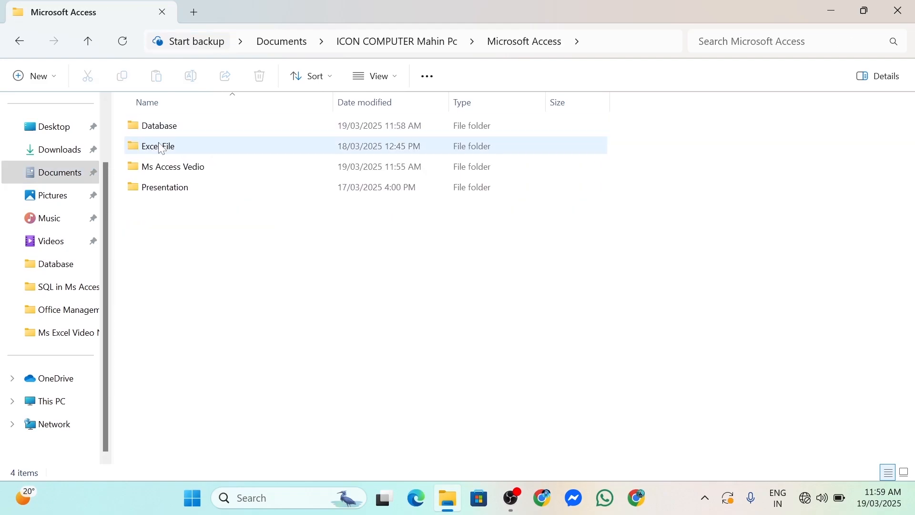
double_click(182, 125)
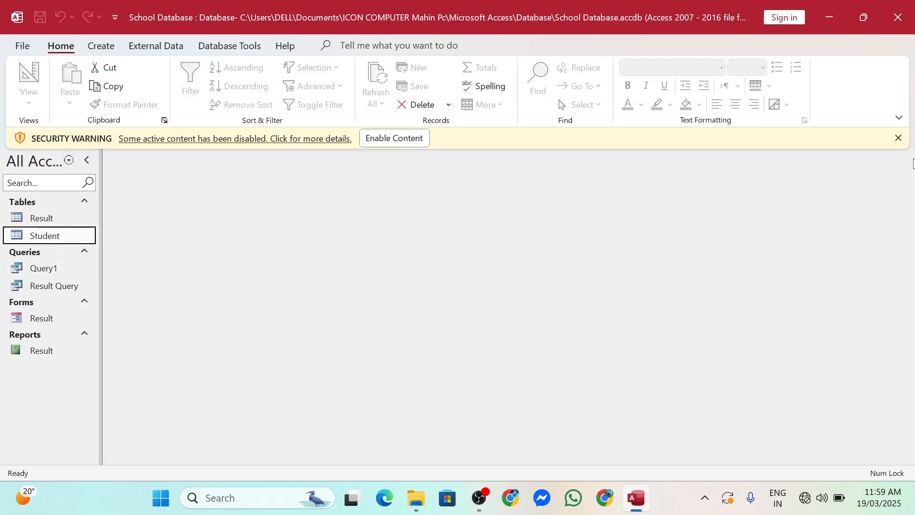
Dismiss the security warning and start a new table in Design View with Short Text fields SID and Name
click(899, 139)
click(100, 46)
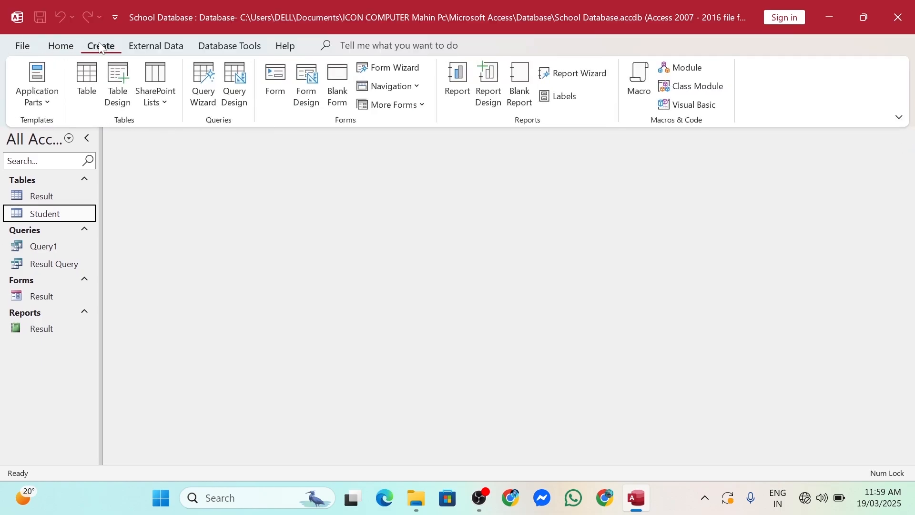
click(119, 82)
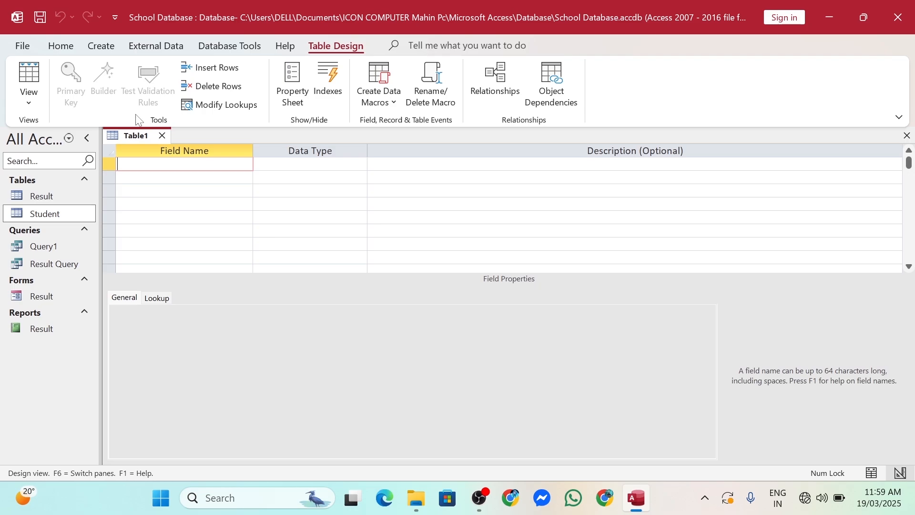
text(SID)
key(Return)
key(Return)
key(Return)
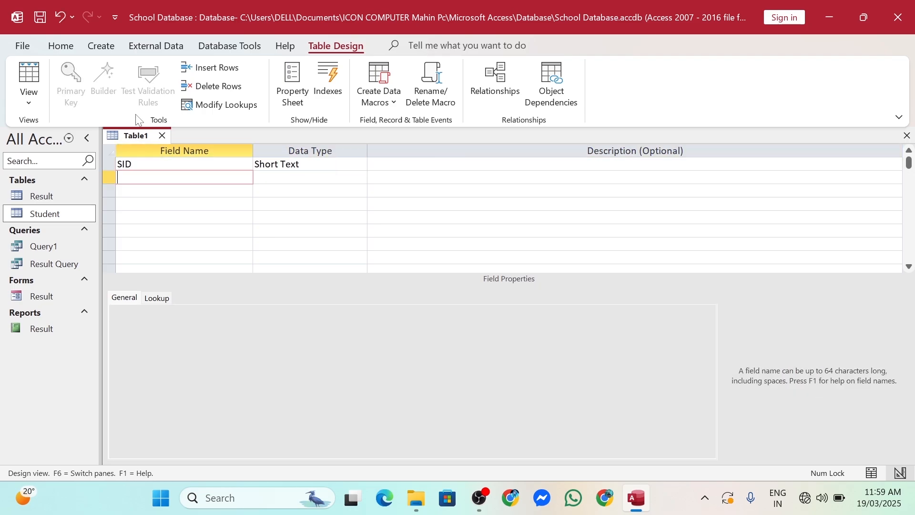
text(Name)
key(Return)
key(Return)
key(Return)
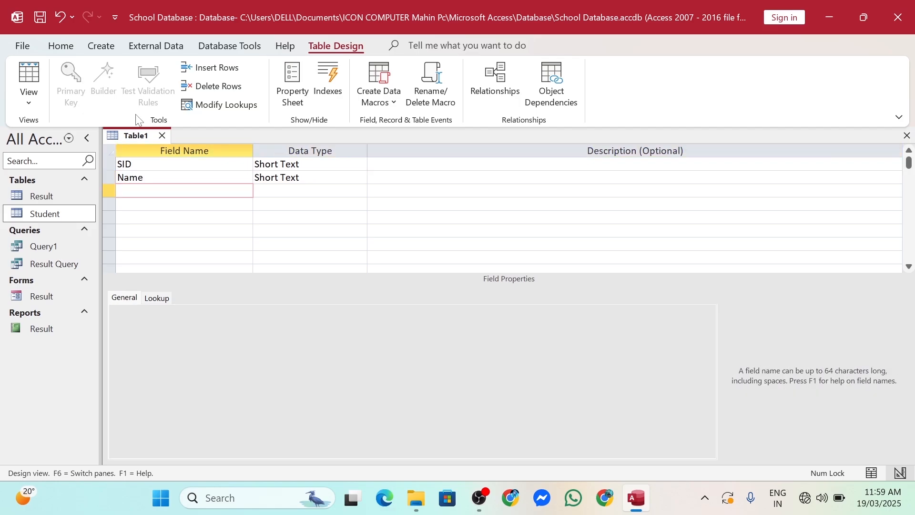
Add Address as Long Text and Phone as Number, then name the next field Date of Birth
text(Address)
key(Tab)
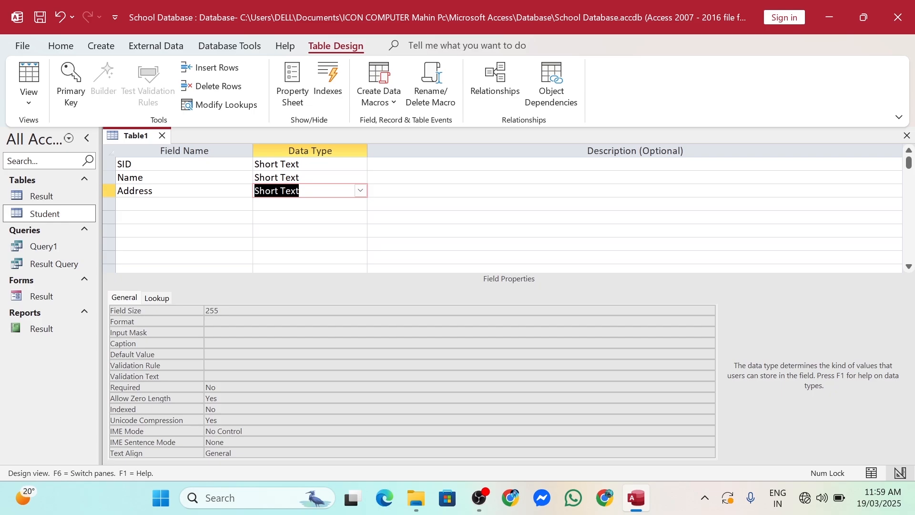
click(360, 190)
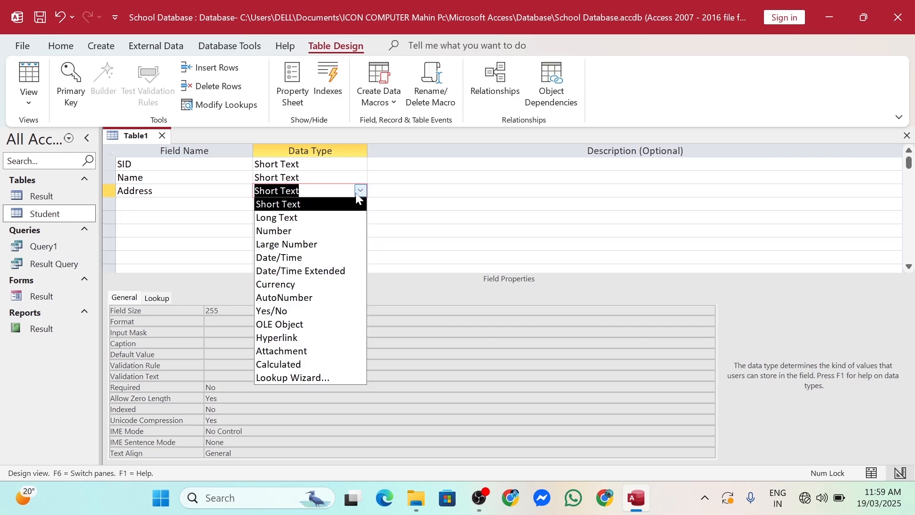
click(295, 217)
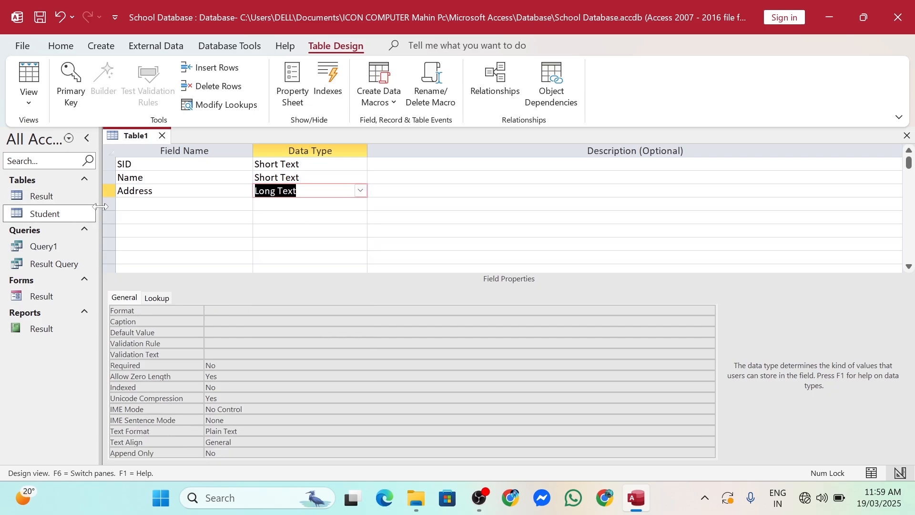
click(143, 205)
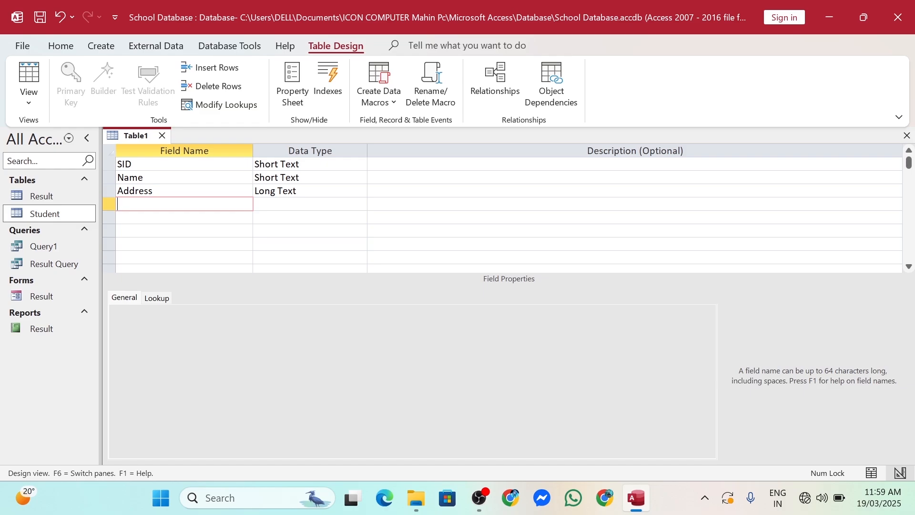
text(Phone)
click(361, 204)
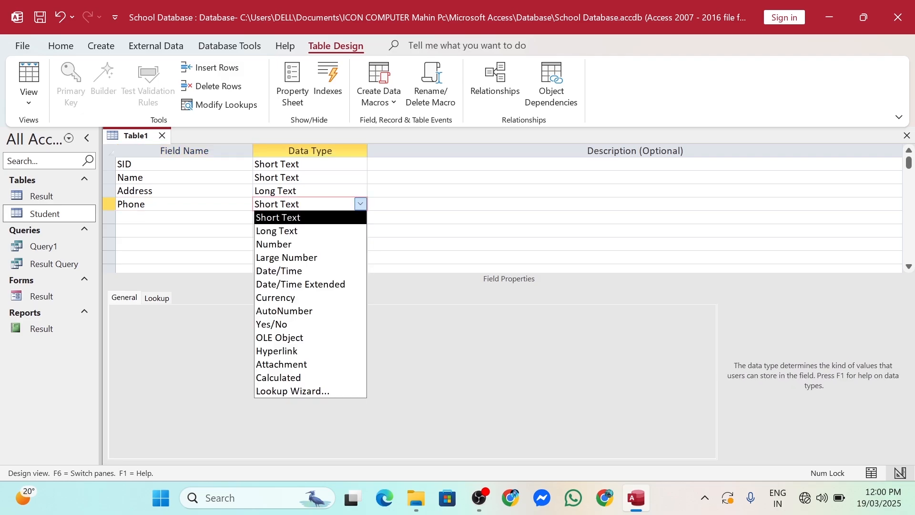
click(298, 246)
click(184, 218)
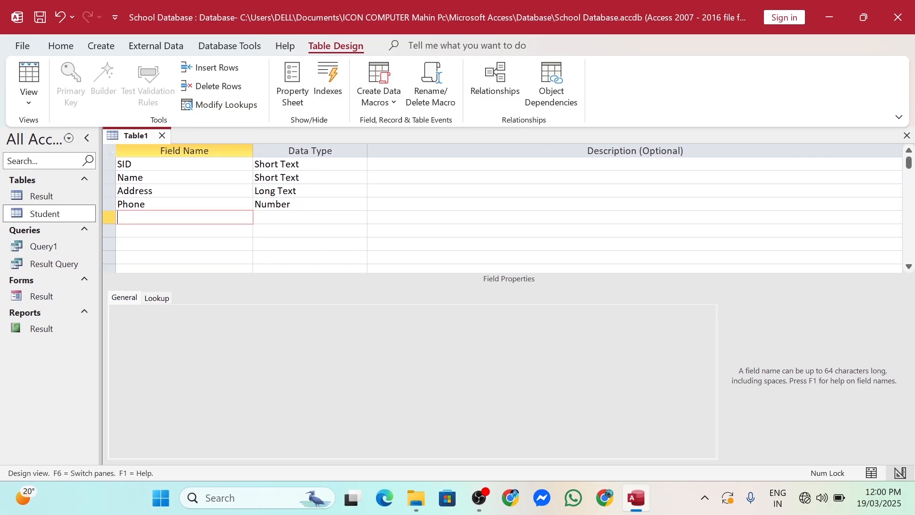
text(Date of Birth)
Set the Date of Birth field's data type to Date/Time
key(Tab)
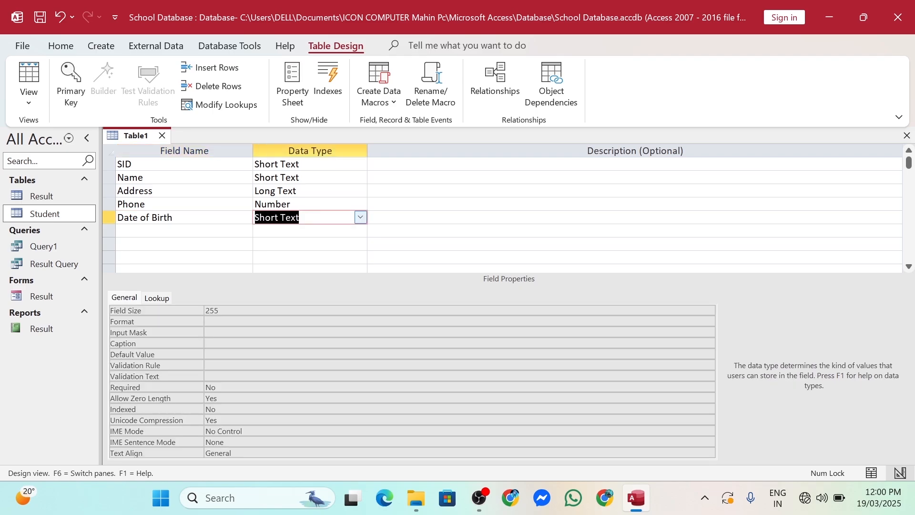
click(360, 218)
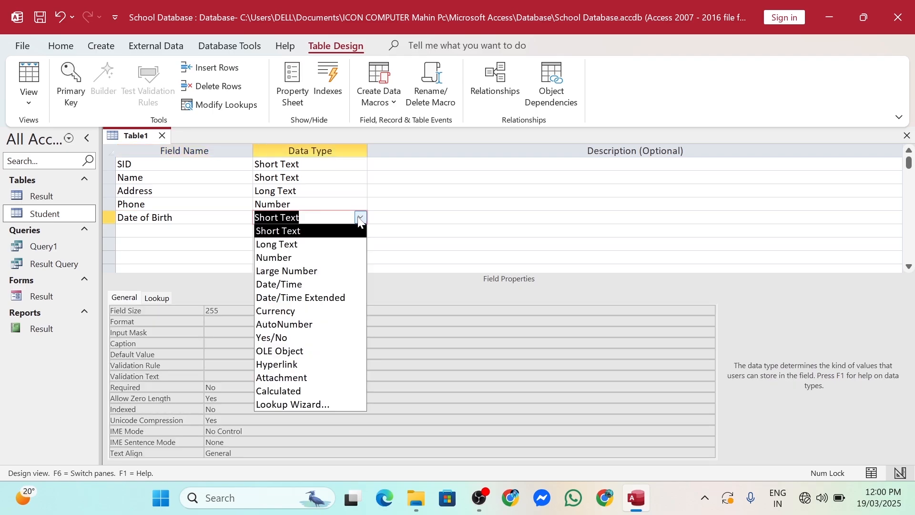
click(300, 288)
click(184, 231)
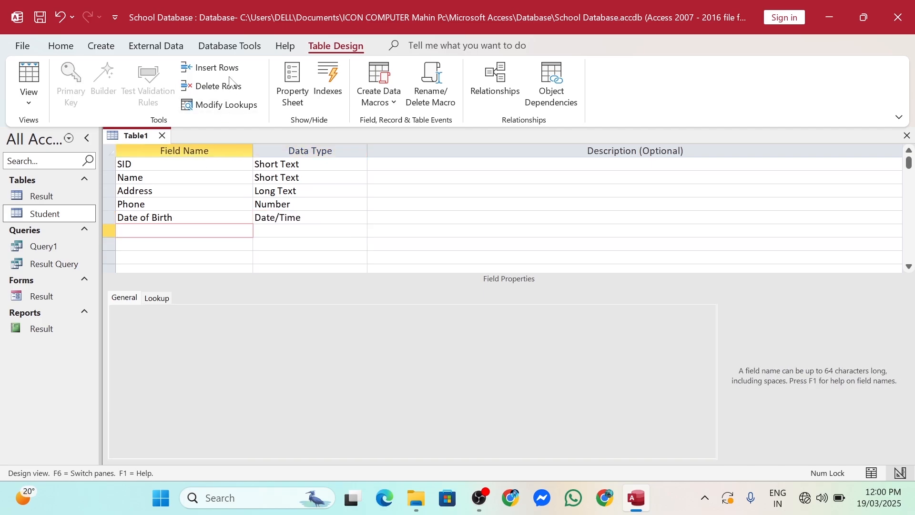
Add Gender and Blood_Group as Short Text fields
text(Gender)
key(Return)
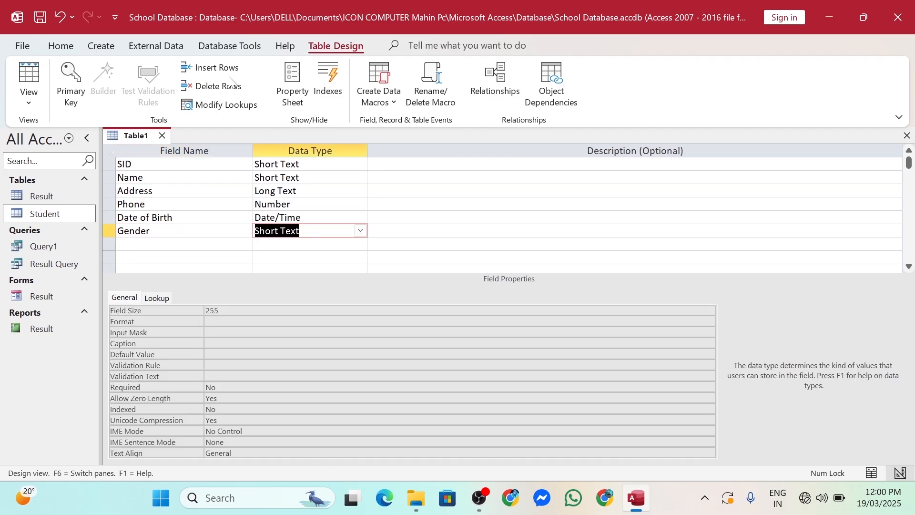
key(Return)
key(Return)
text(B)
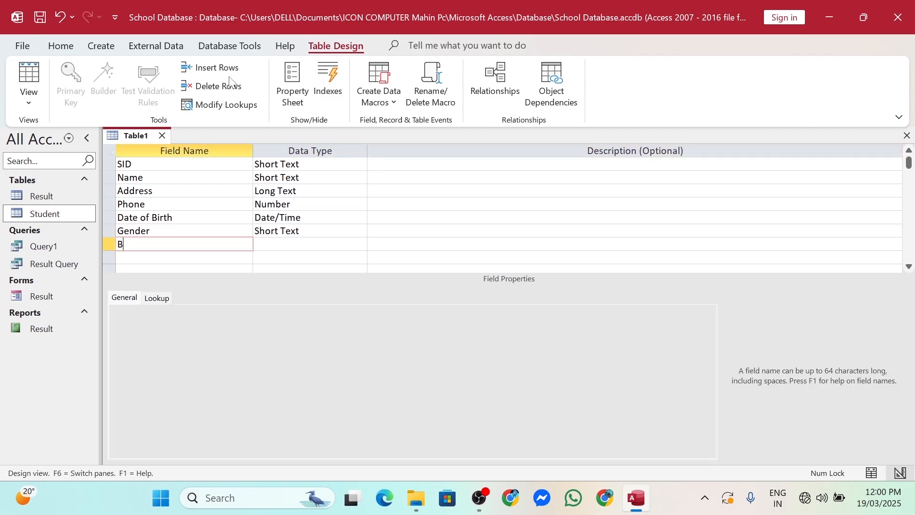
text(lood_Group)
key(Tab)
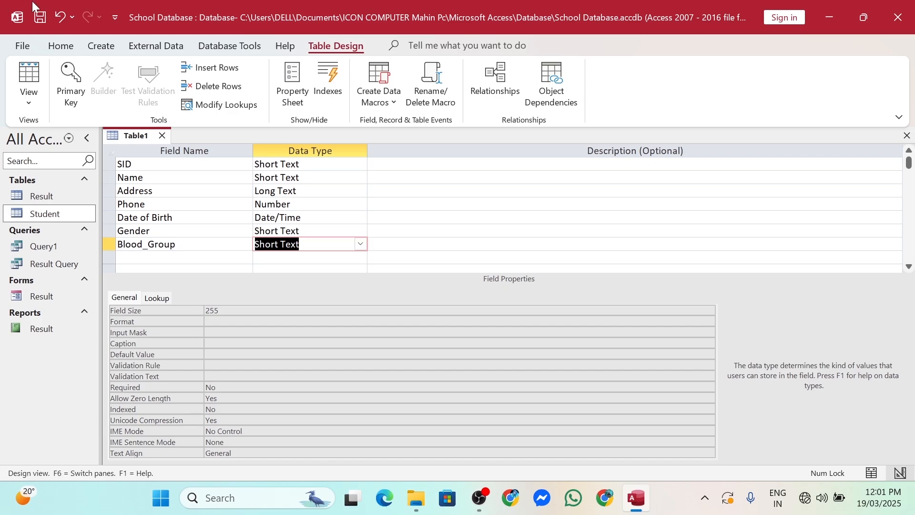
click(361, 231)
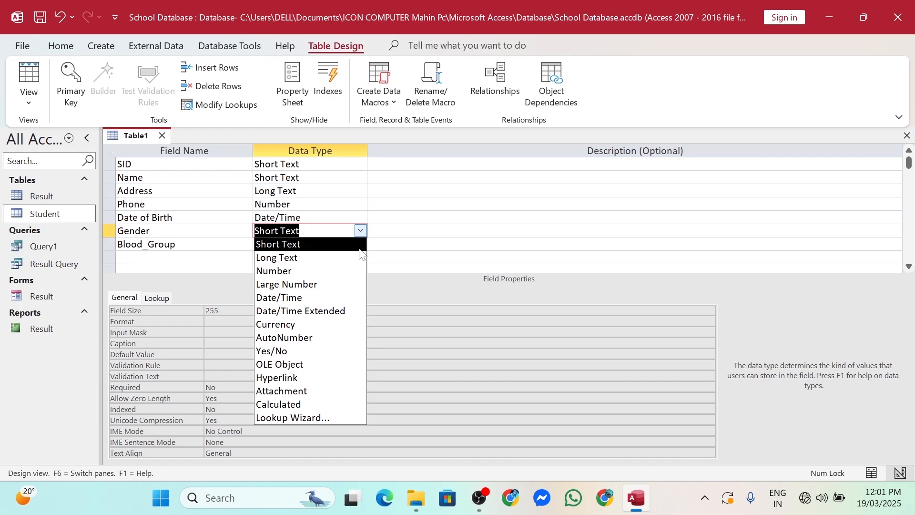
Start a Lookup Wizard for Gender using typed-in values and enter Male as the first value
click(311, 418)
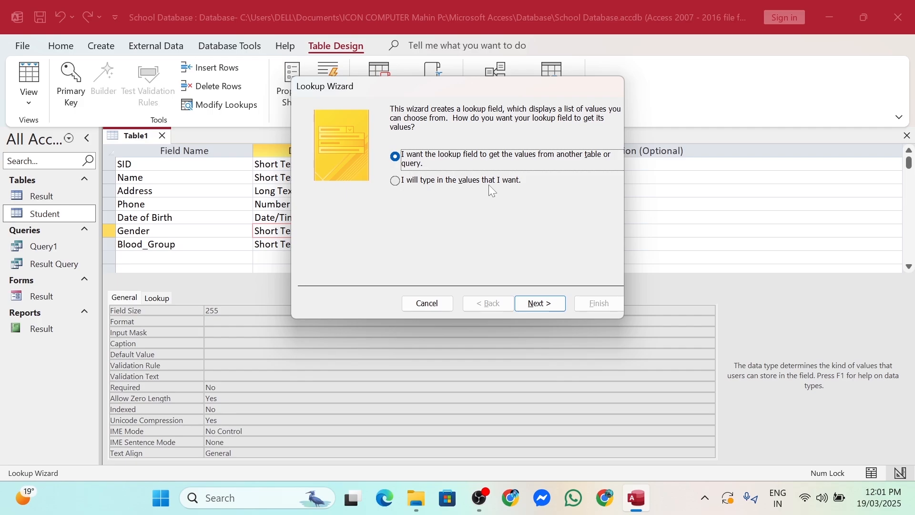
click(510, 185)
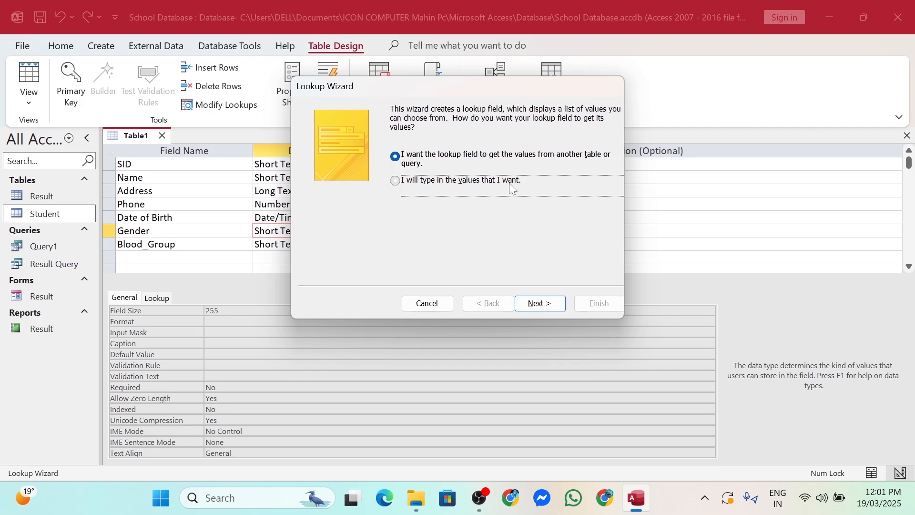
click(398, 185)
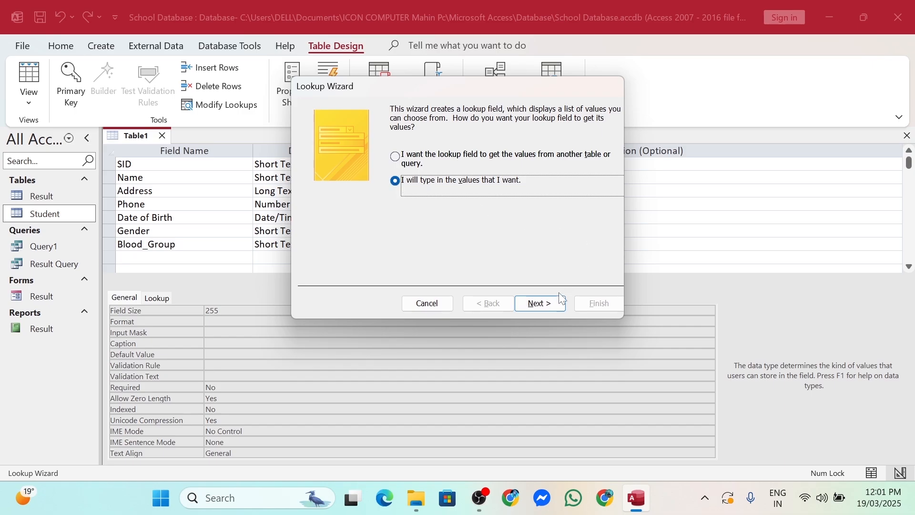
click(538, 305)
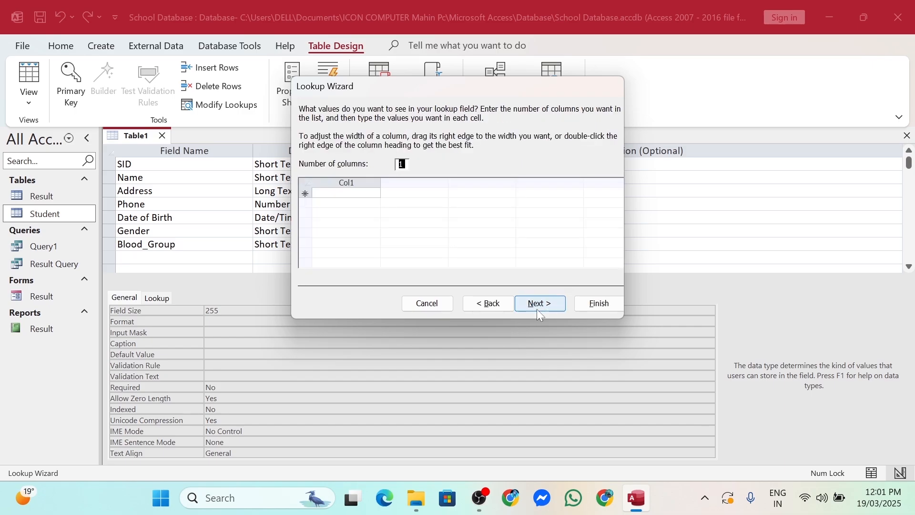
click(336, 193)
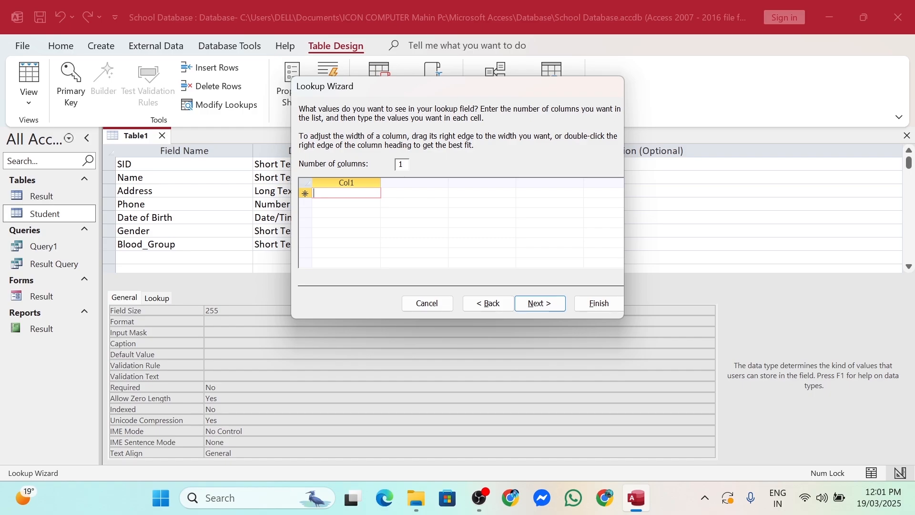
text(M)
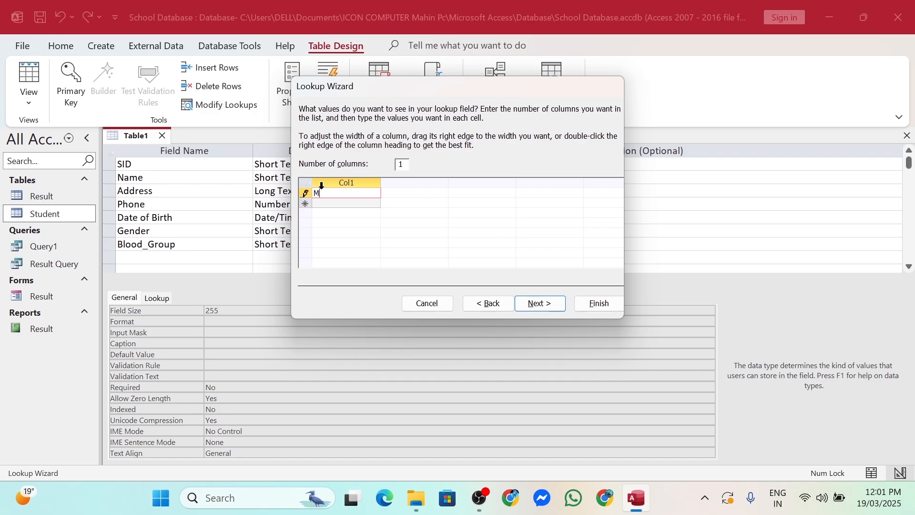
text(ak)
text(le)
key(Return)
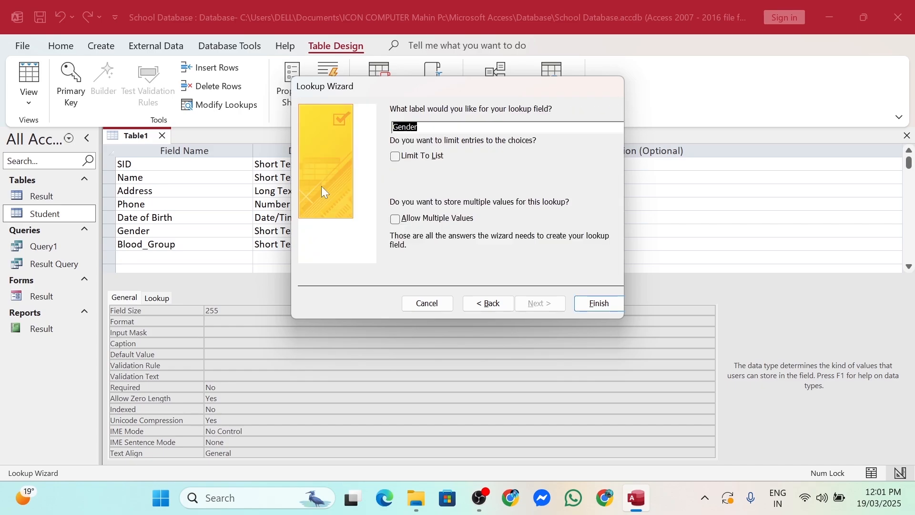
click(494, 308)
Add Female and Other to the Gender list and finish the lookup wizard
click(348, 203)
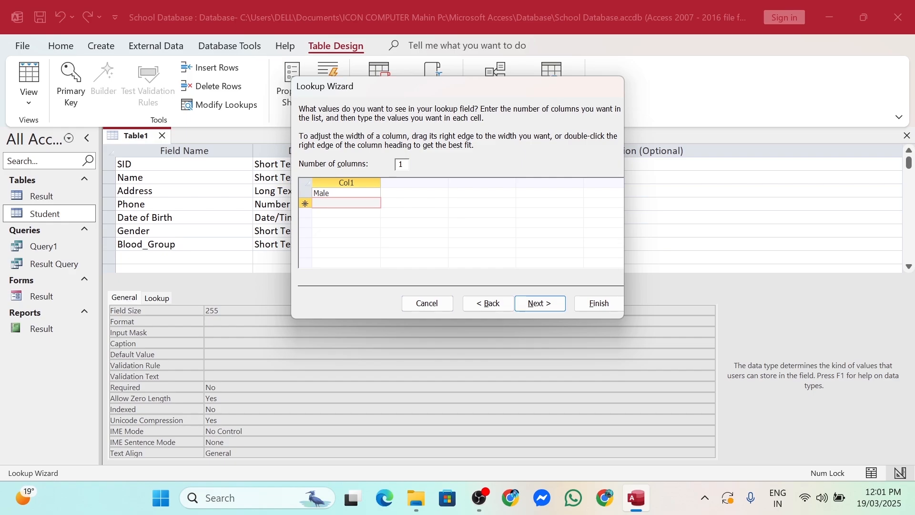
text(Female)
key(Return)
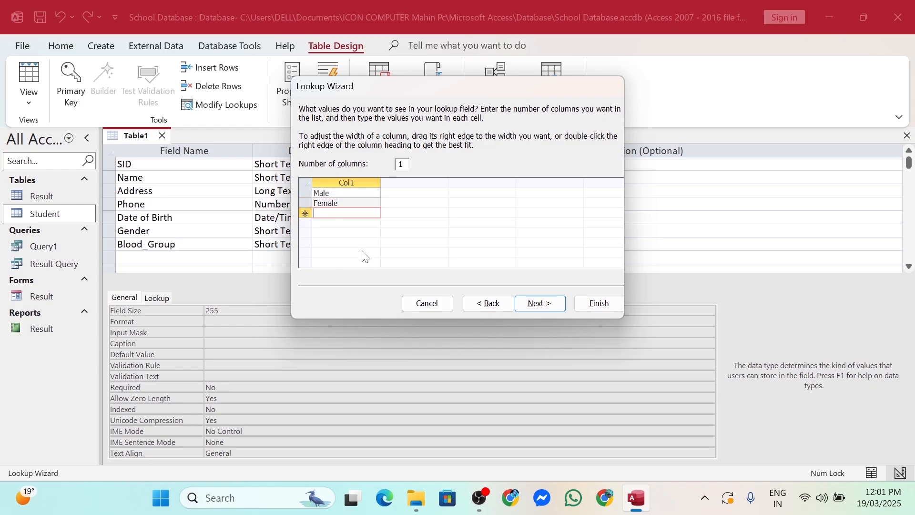
text(Other)
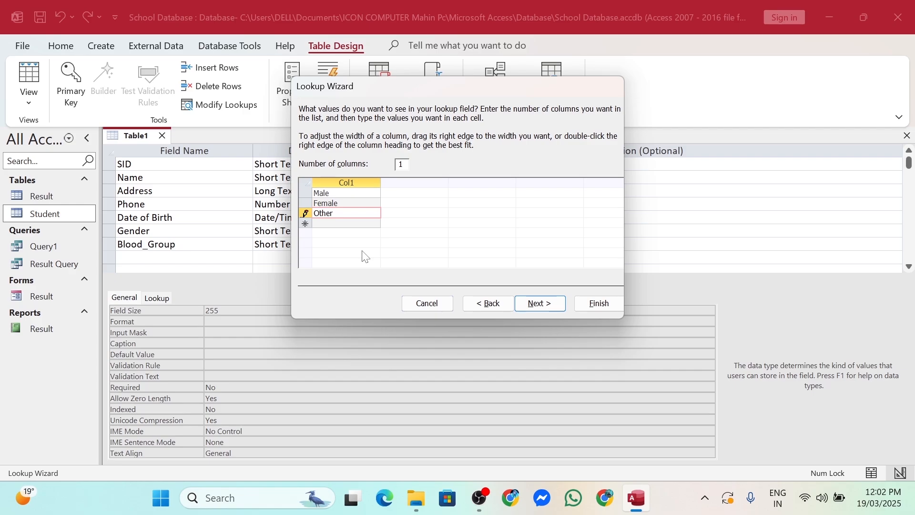
click(539, 303)
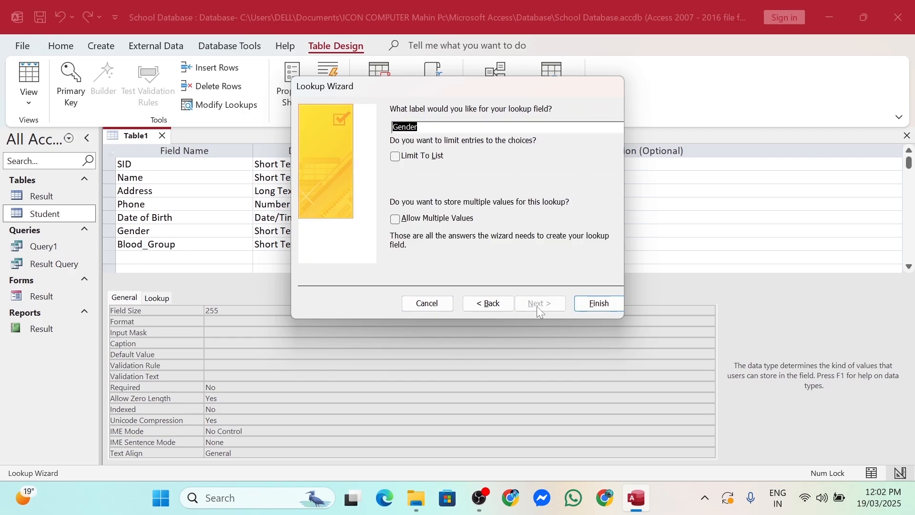
click(592, 307)
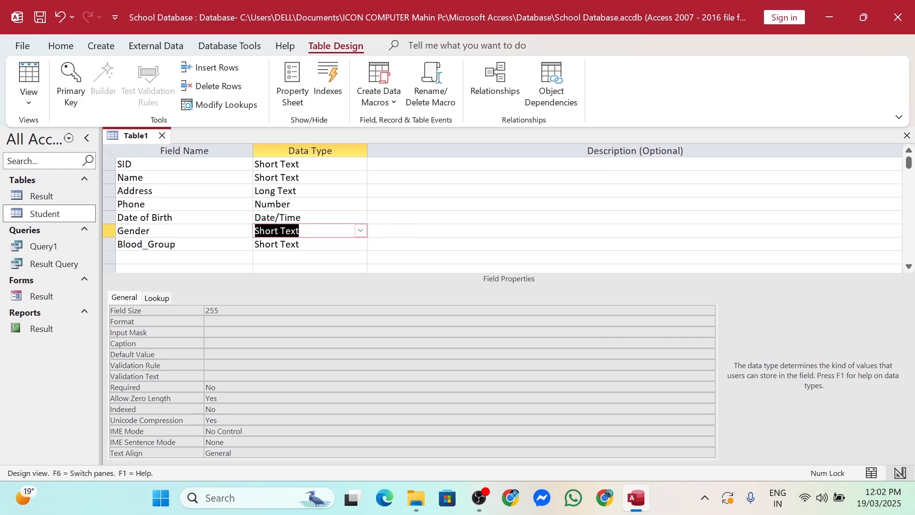
click(360, 244)
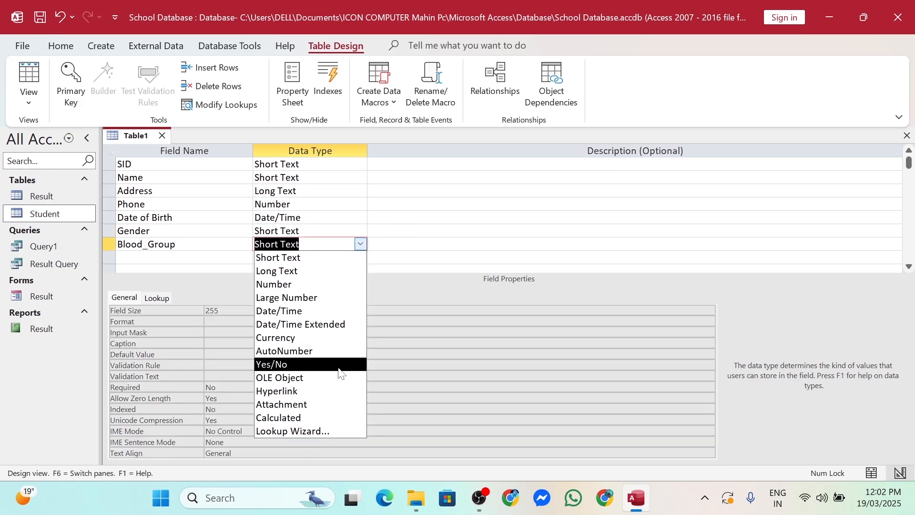
Start a typed-value Lookup Wizard for Blood_Group and enter A+, A- and B+
click(325, 431)
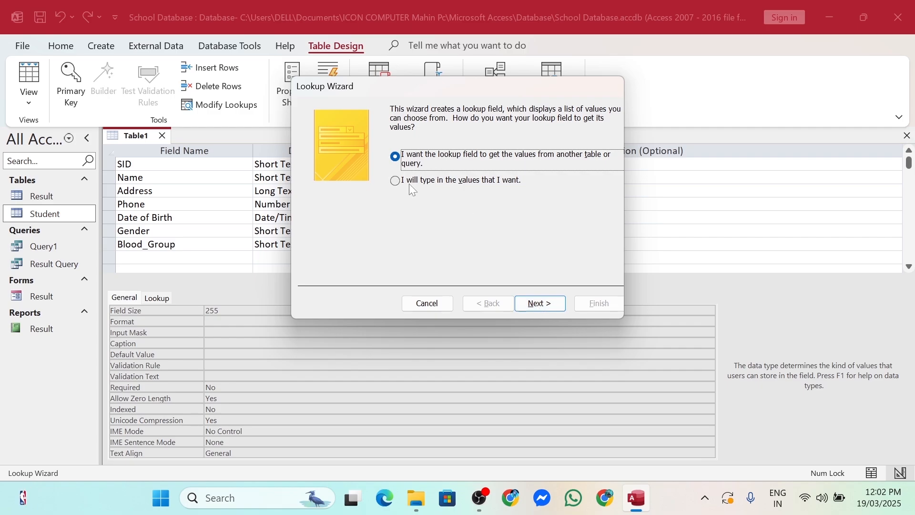
click(395, 184)
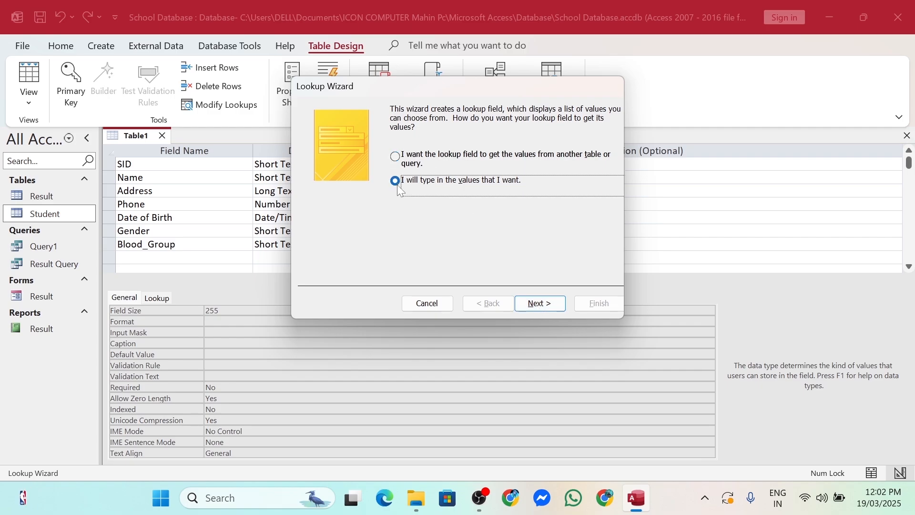
click(534, 306)
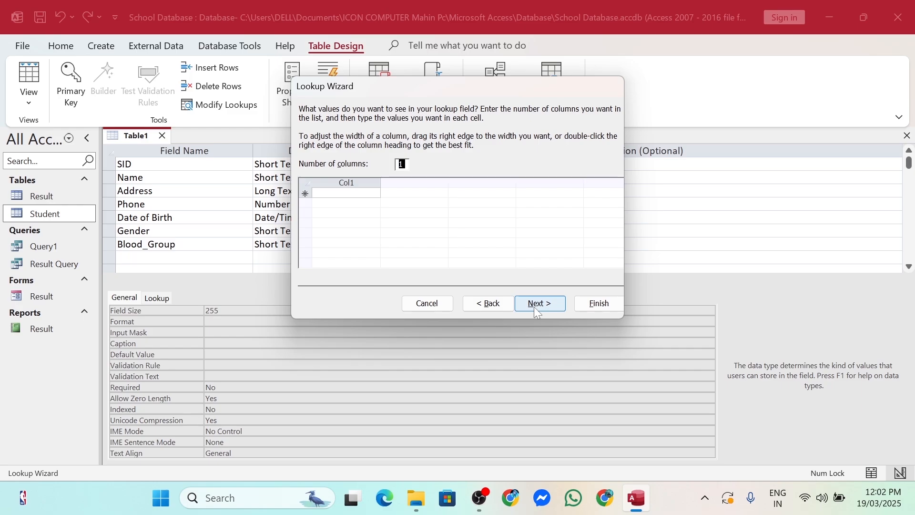
click(332, 197)
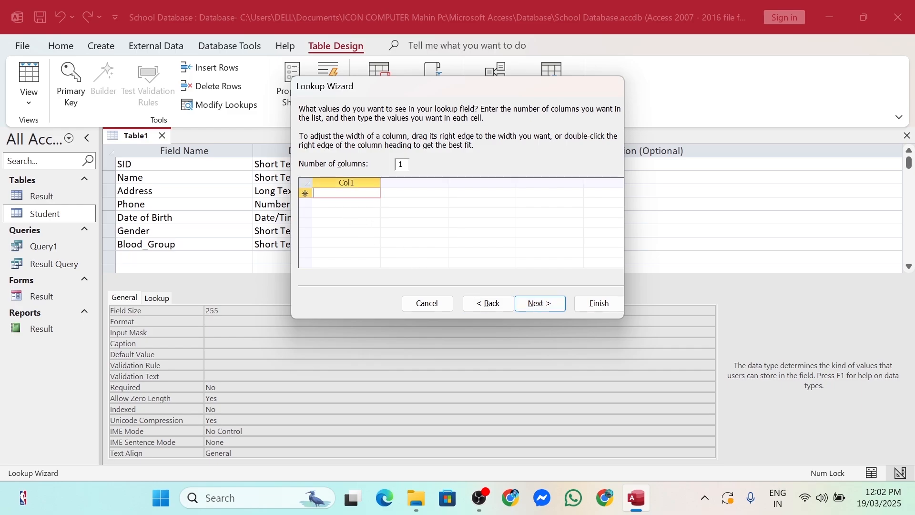
text(A+)
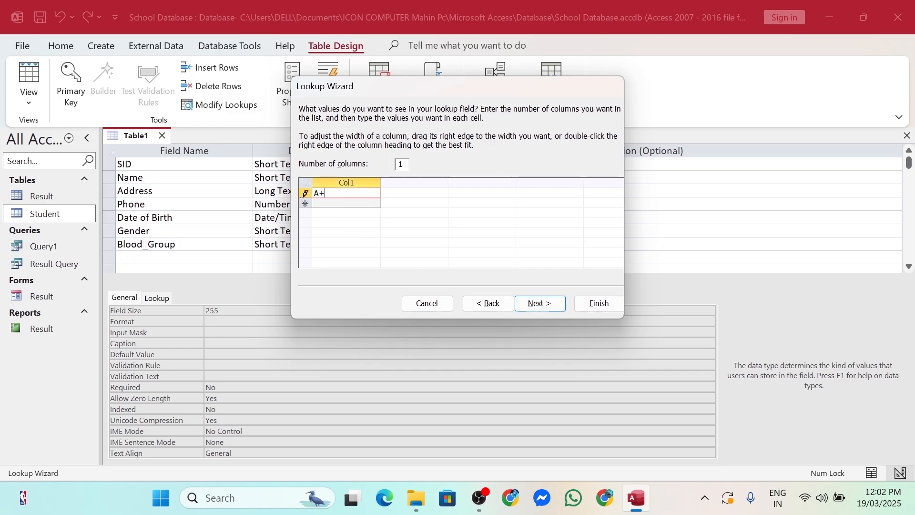
key(Down)
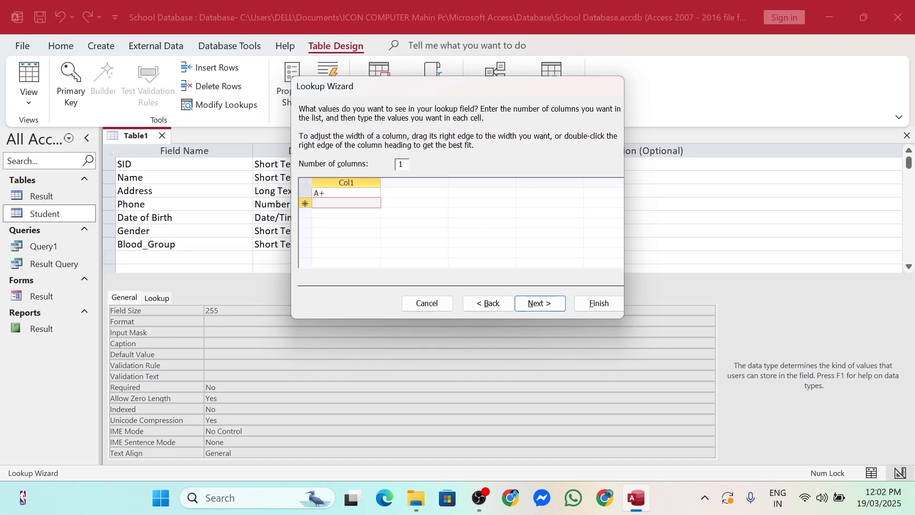
text(A-)
key(Down)
text(B+)
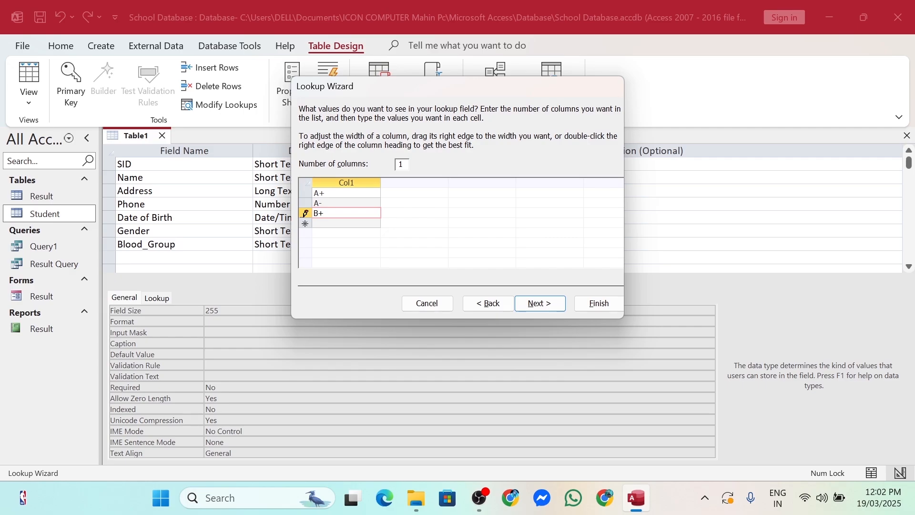
key(Down)
Add B-, O+, O-, AB+ and AB- to the blood group list and finish the wizard
text(B-)
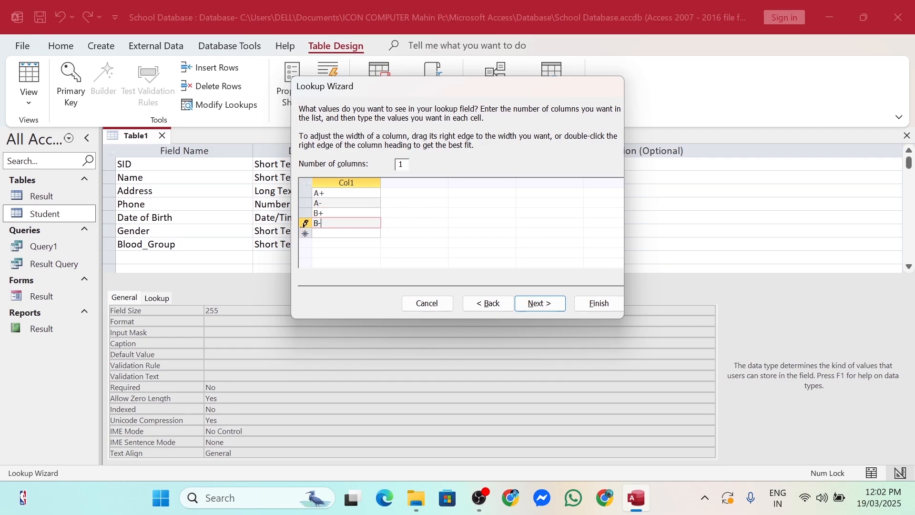
key(Return)
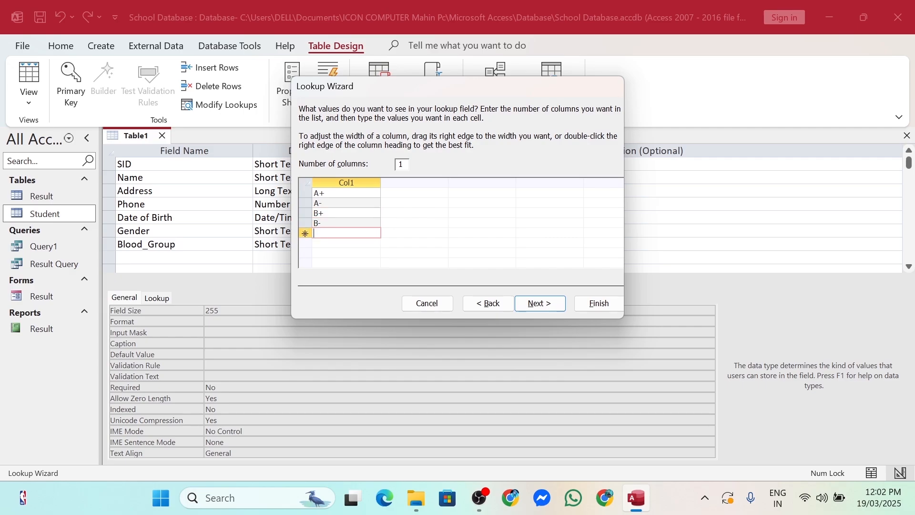
text(O)
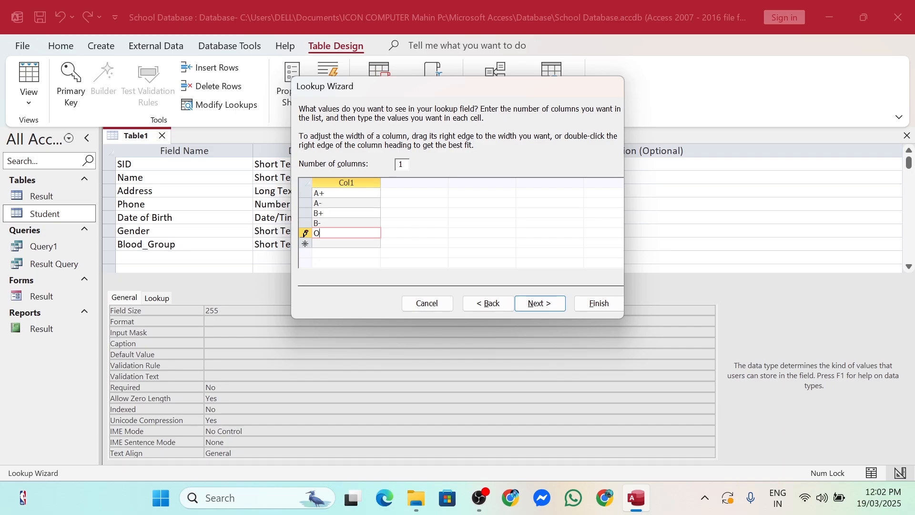
text(+)
key(Return)
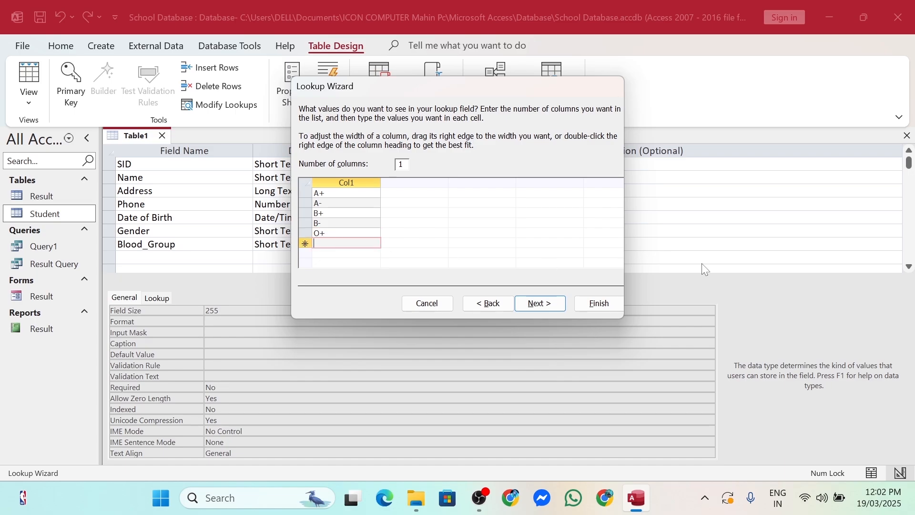
text(O-)
key(Return)
text(A)
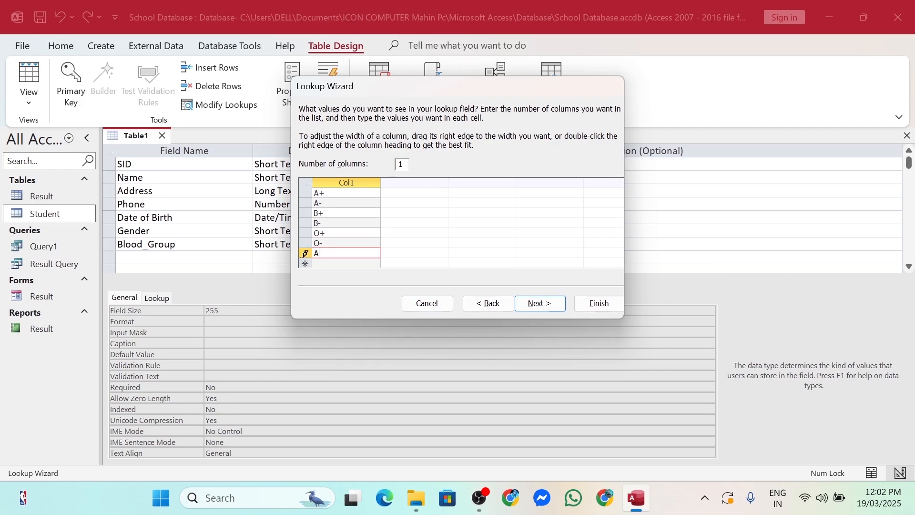
text(B+)
key(Return)
text(A)
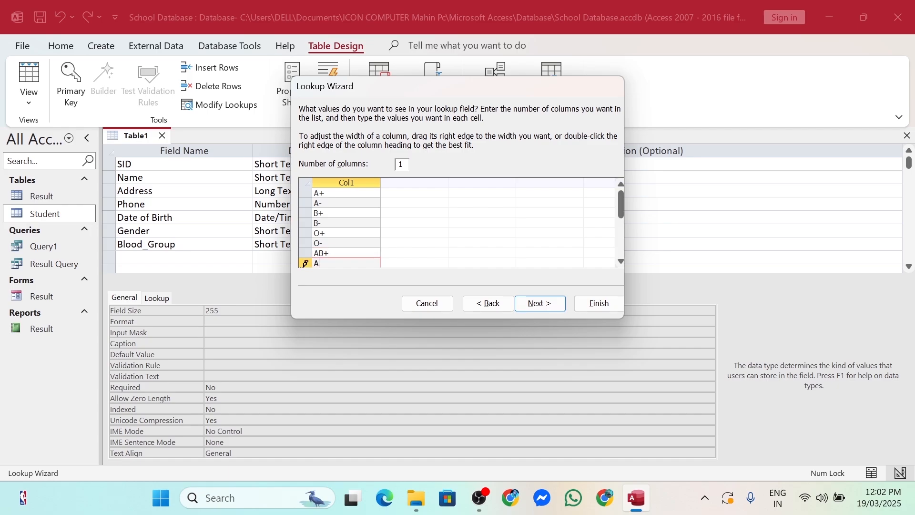
text(B-)
click(543, 307)
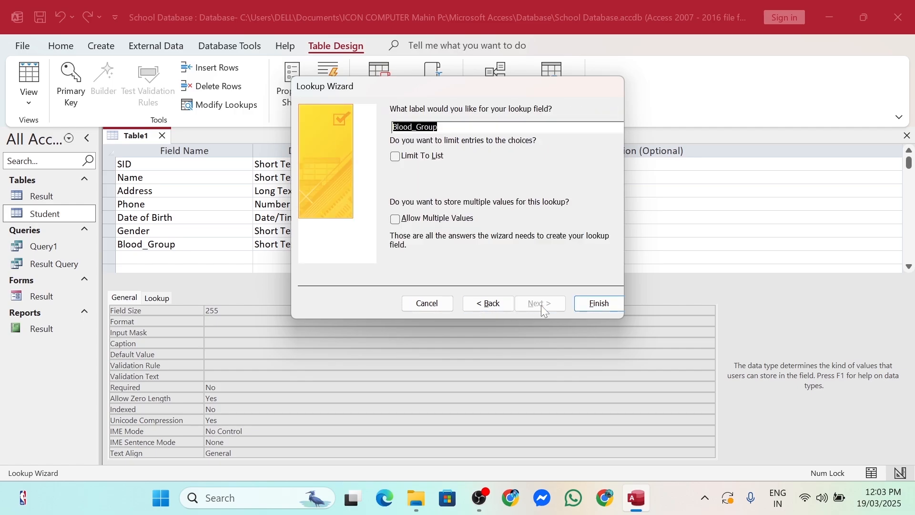
click(610, 303)
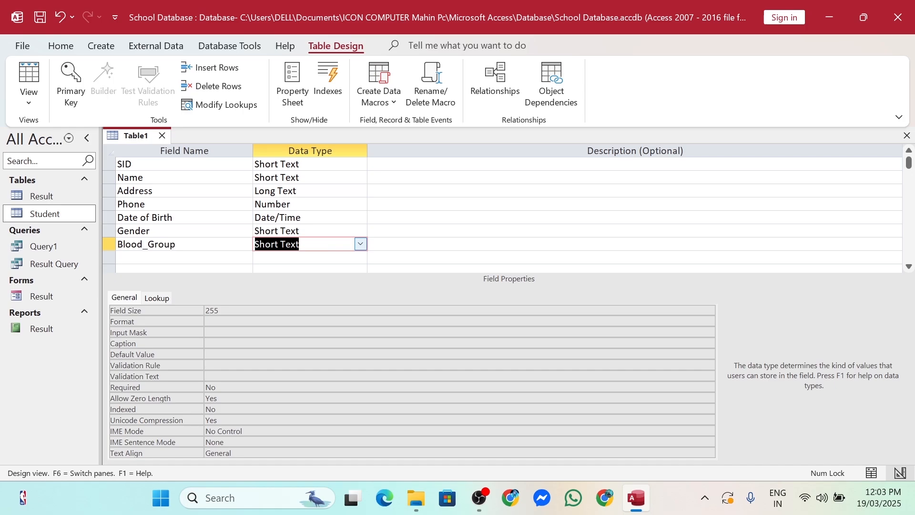
Add Marital_Status as a Yes/No field and Picture as an Attachment field
click(153, 257)
text(Mari)
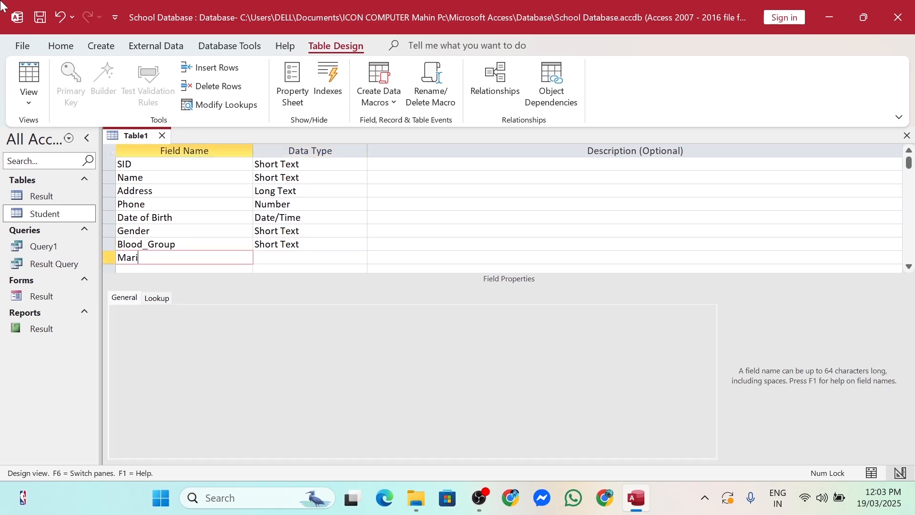
text(tal _Status)
key(Down)
text(Pic)
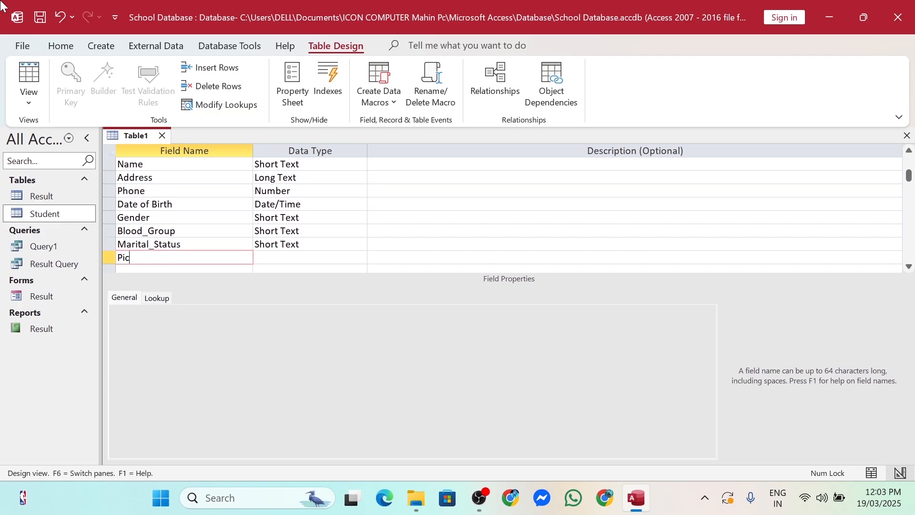
text(ture)
key(Down)
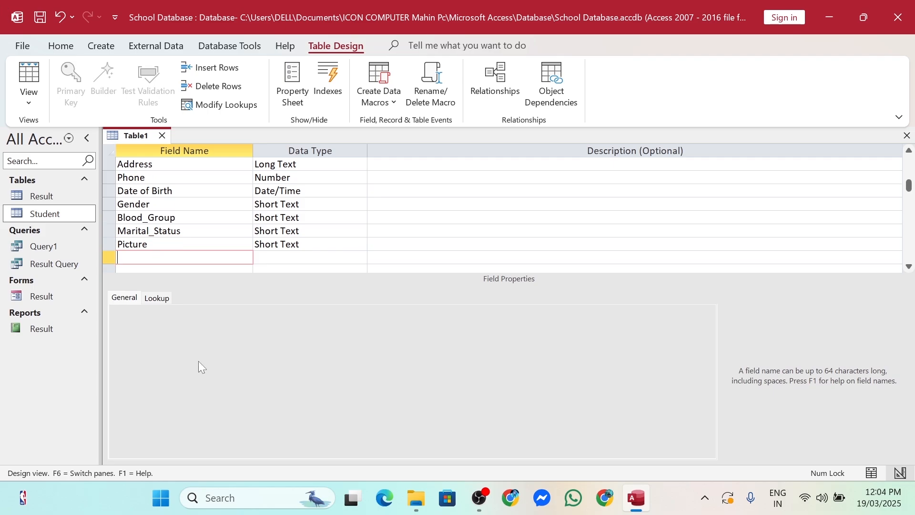
click(360, 231)
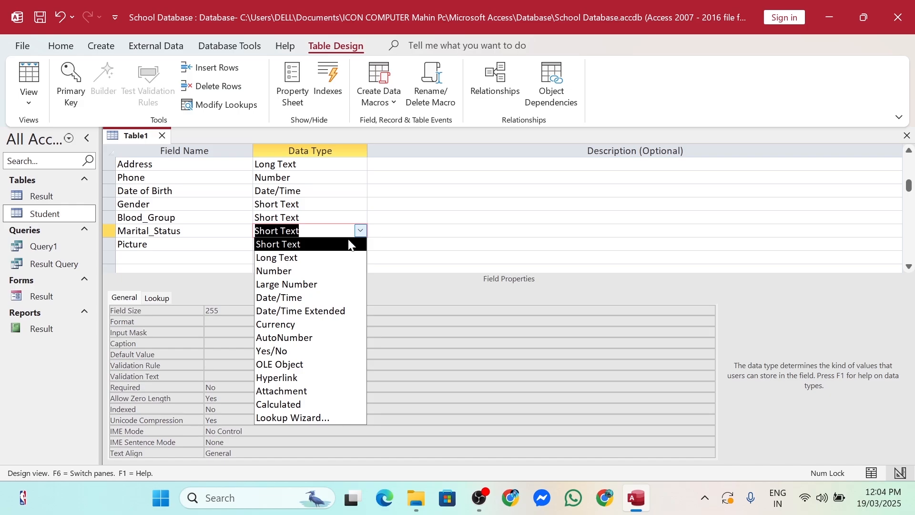
click(351, 349)
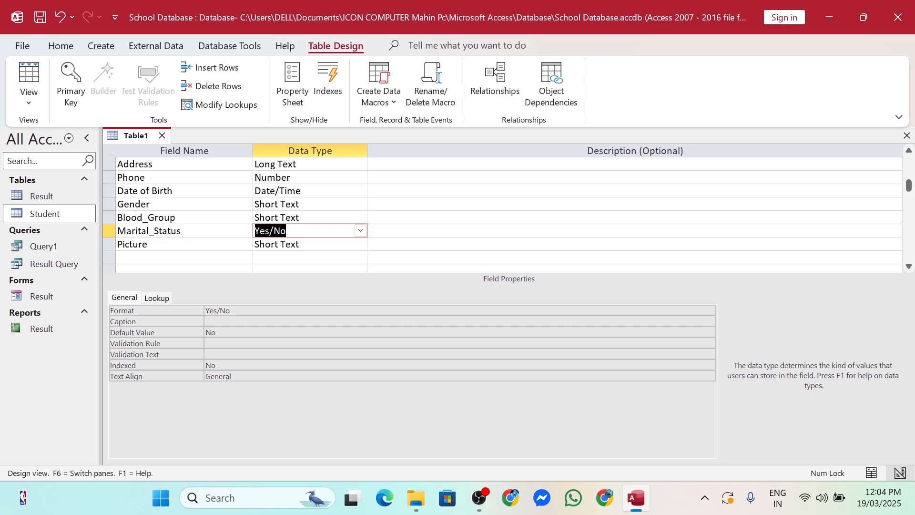
click(361, 243)
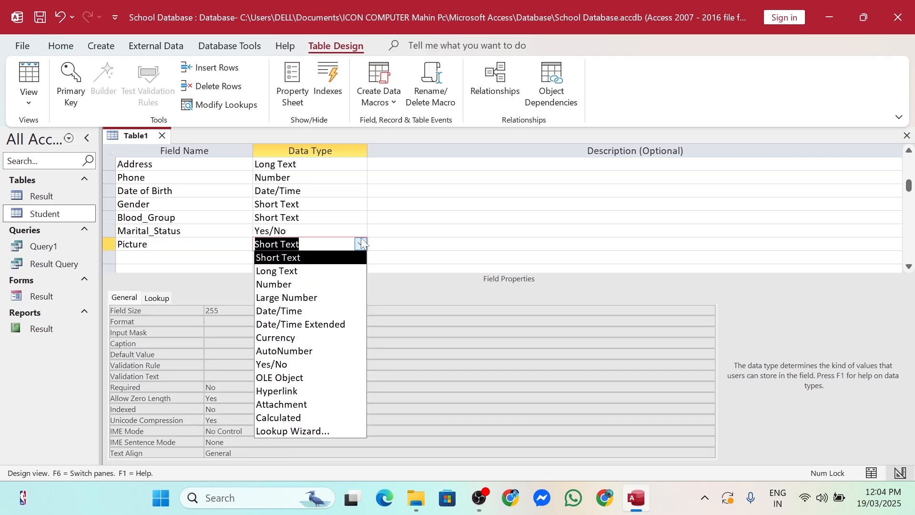
click(317, 406)
click(184, 257)
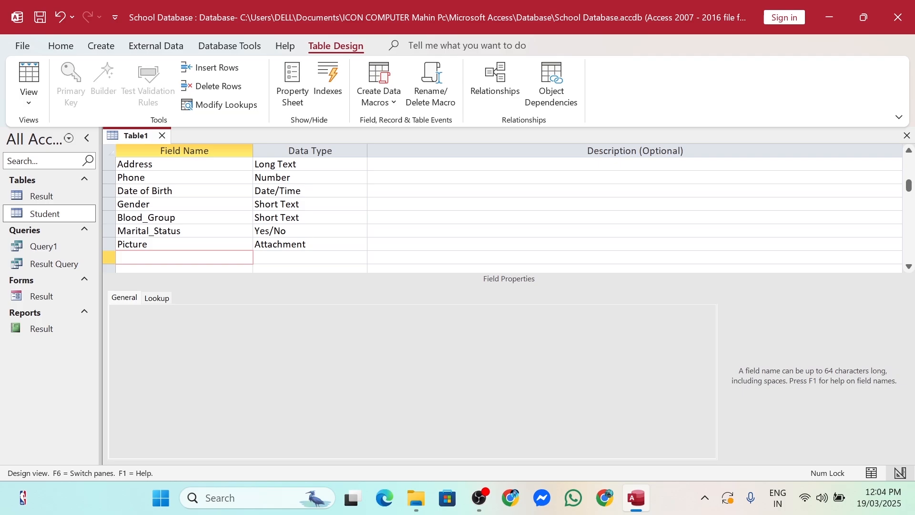
Add a Signature field with the OLE Object data type
text(Signature)
key(Tab)
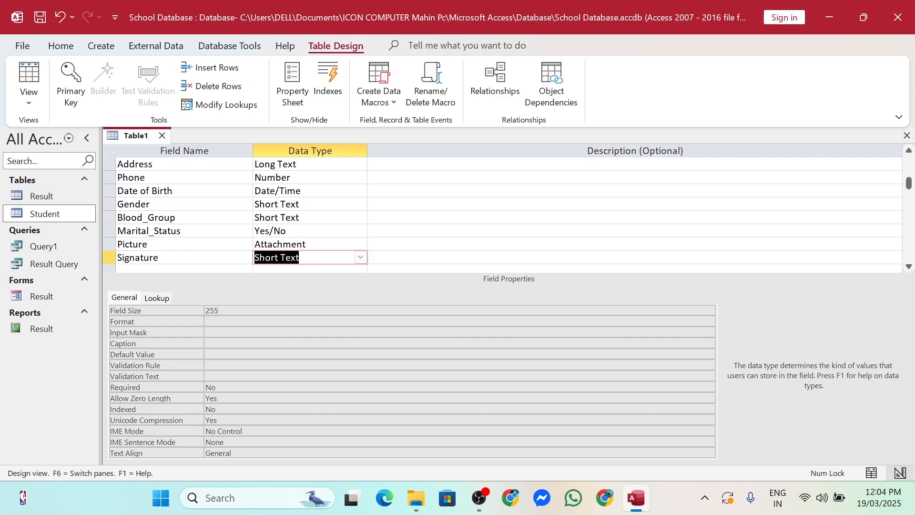
click(361, 257)
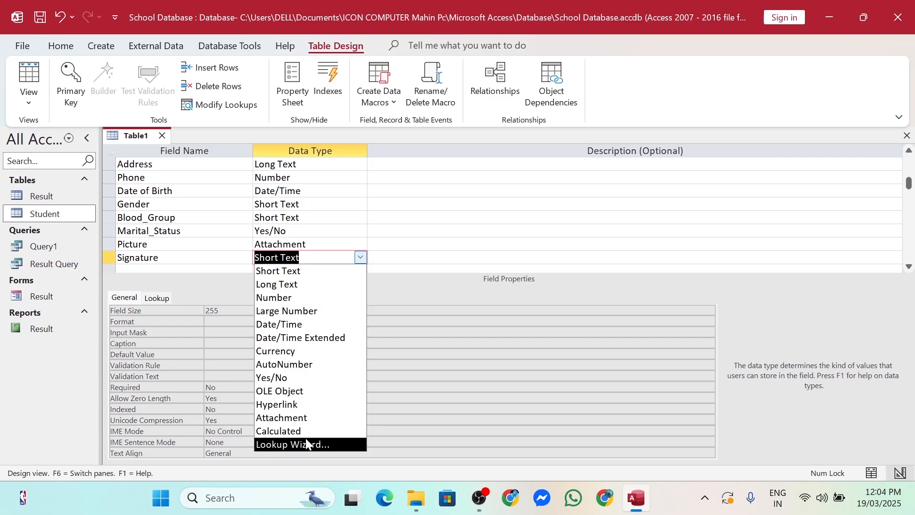
click(311, 391)
key(Tab)
key(Tab)
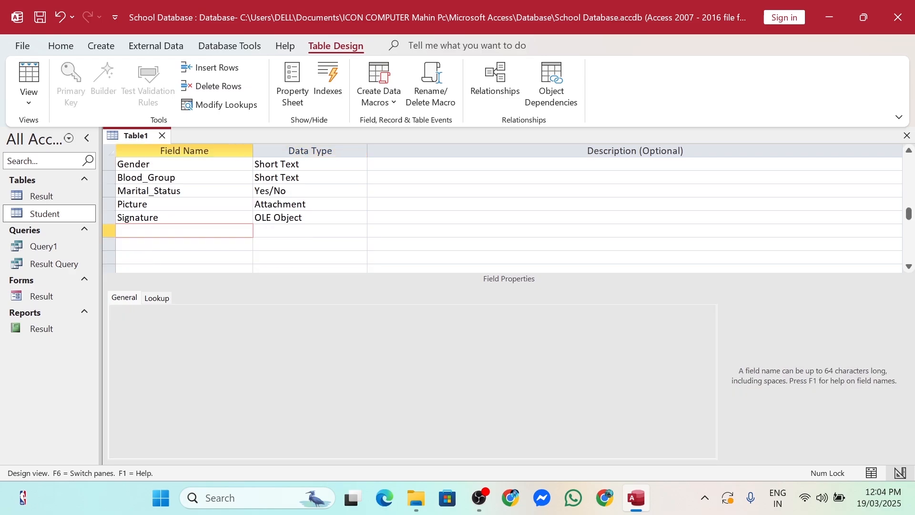
Add an FB_Link field with the Hyperlink data type
text(FB)
key(BackSpace)
text(_Link)
click(360, 230)
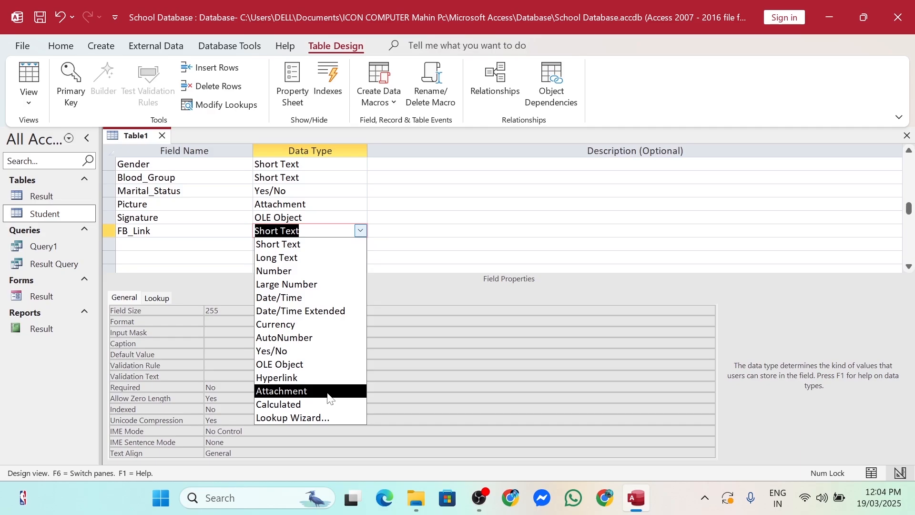
click(308, 382)
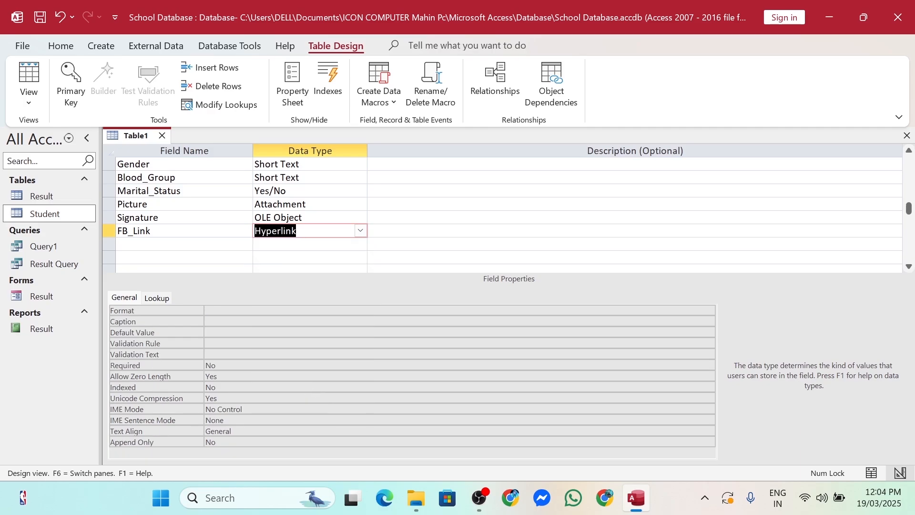
Switch FB_Link's data type from Hyperlink to Short Text, then to Long Text
click(360, 230)
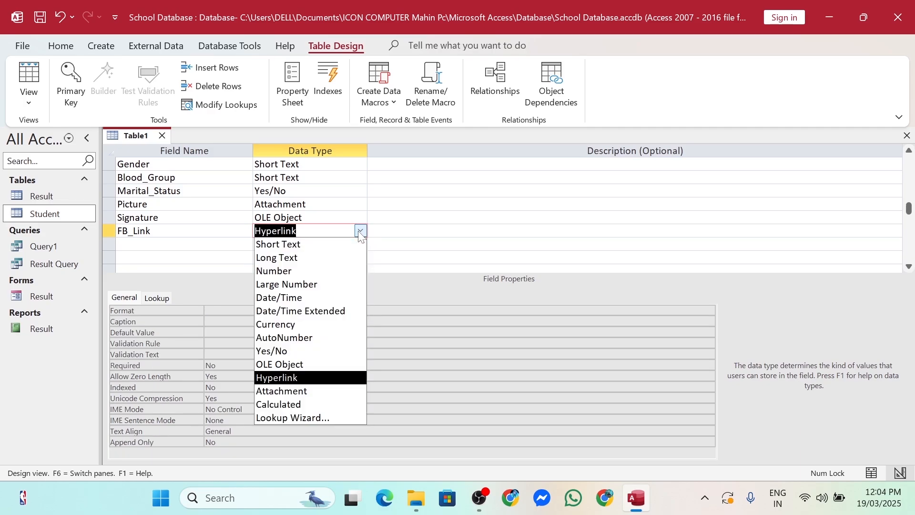
click(306, 245)
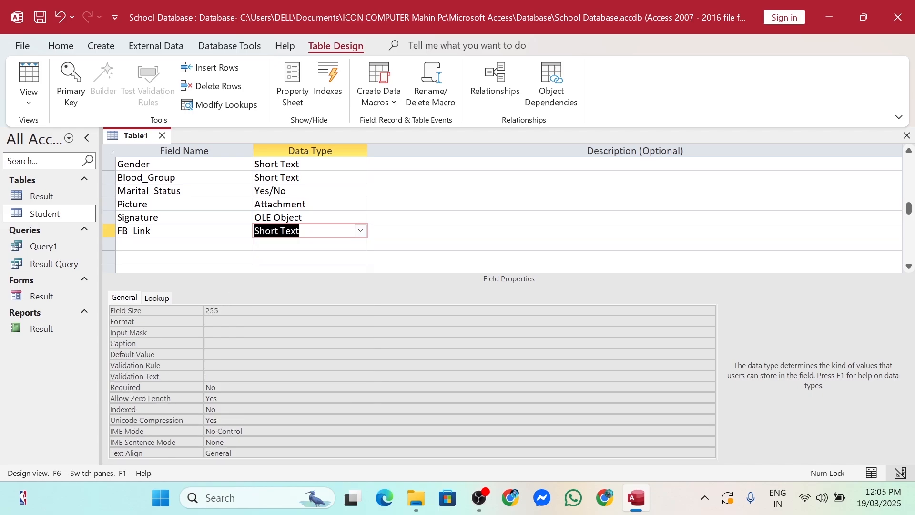
click(360, 231)
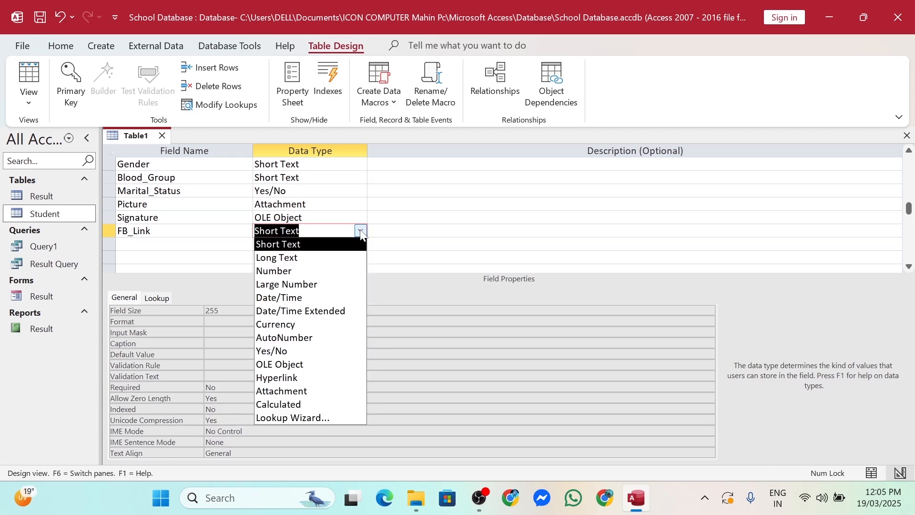
click(311, 259)
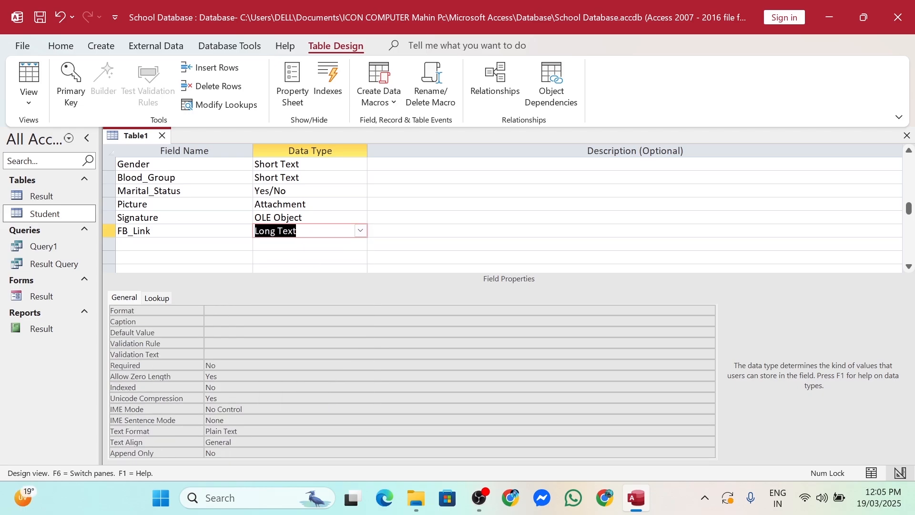
click(360, 230)
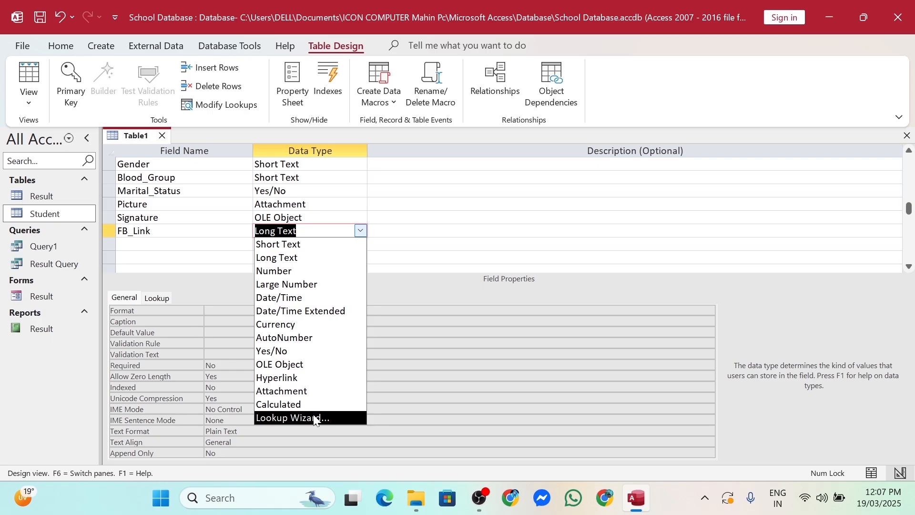
Set FB_Link back to Hyperlink and save the table as Student_Info without a primary key
click(315, 379)
scroll(505, 214, up, 2)
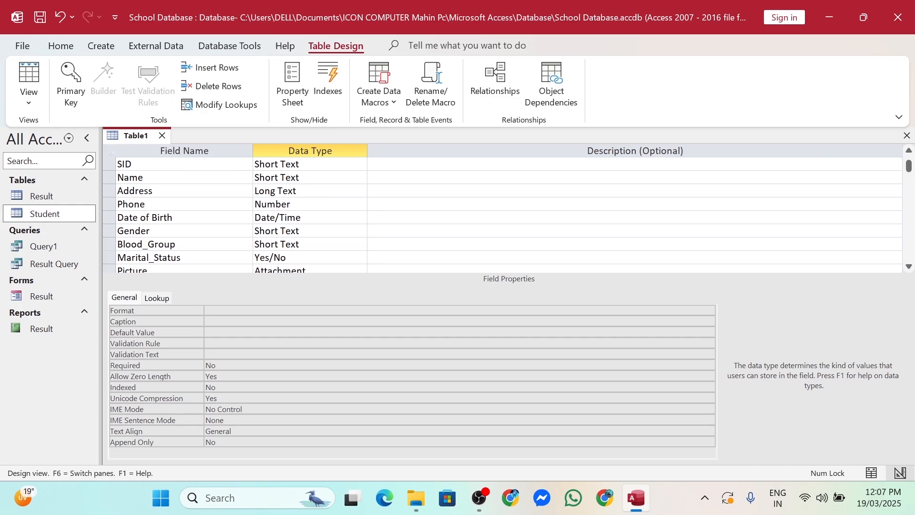
click(907, 136)
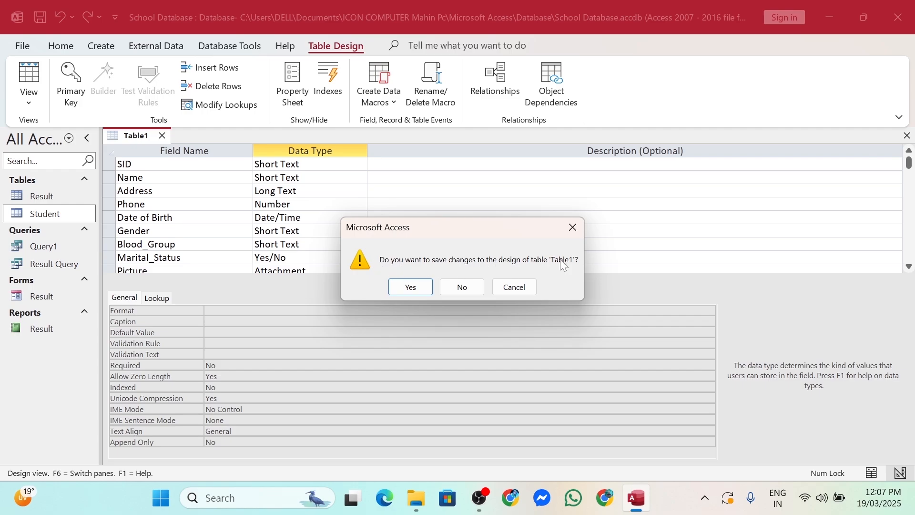
click(405, 292)
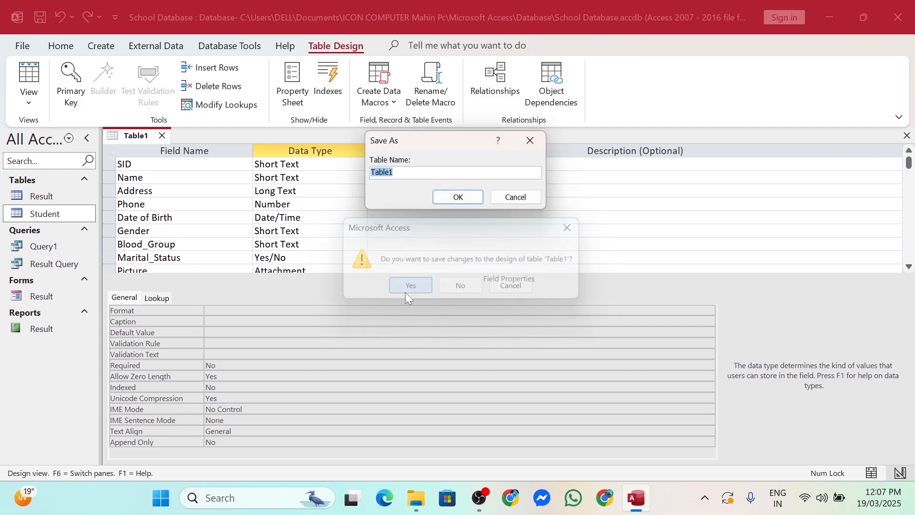
text(St)
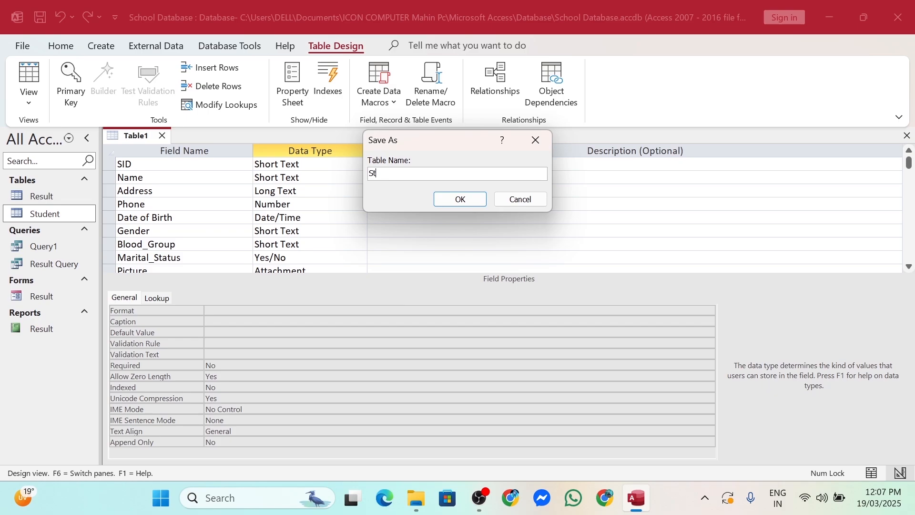
text(udent_Info)
click(459, 199)
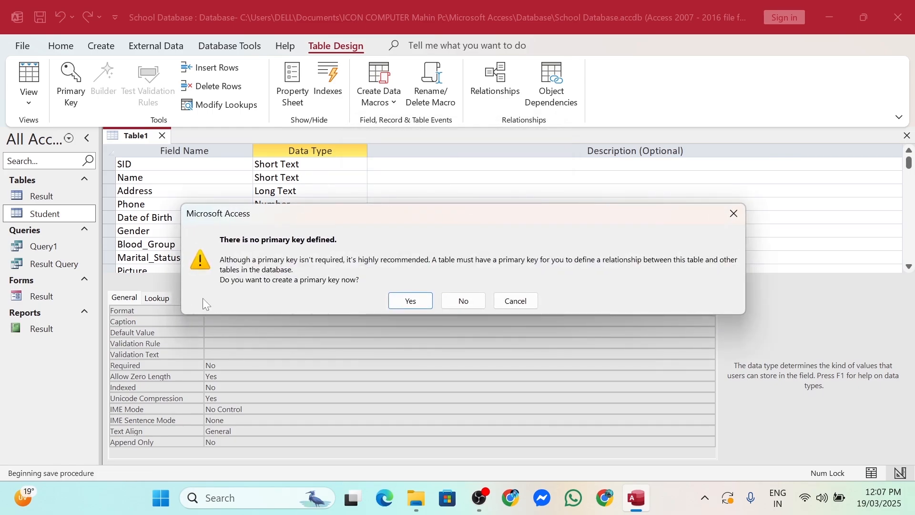
click(454, 301)
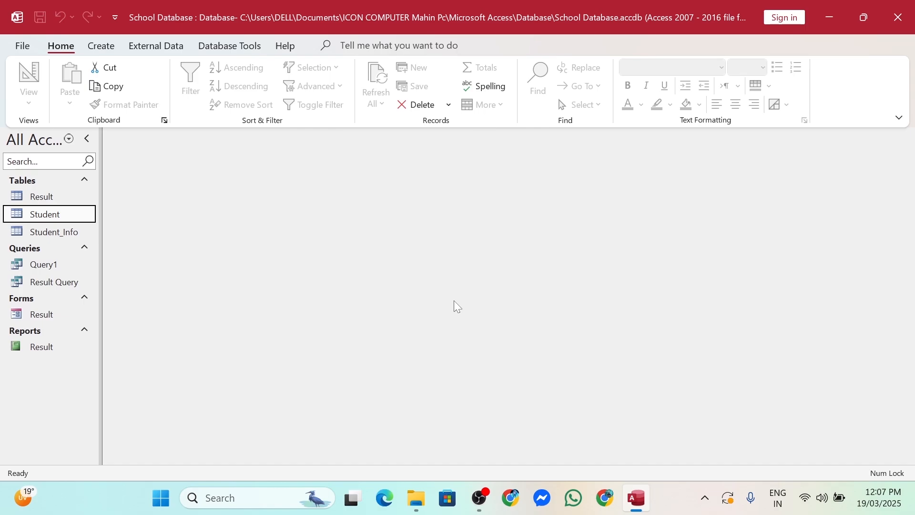
Open the empty Student_Info datasheet, test and cancel an SID entry, then close it
double_click(50, 234)
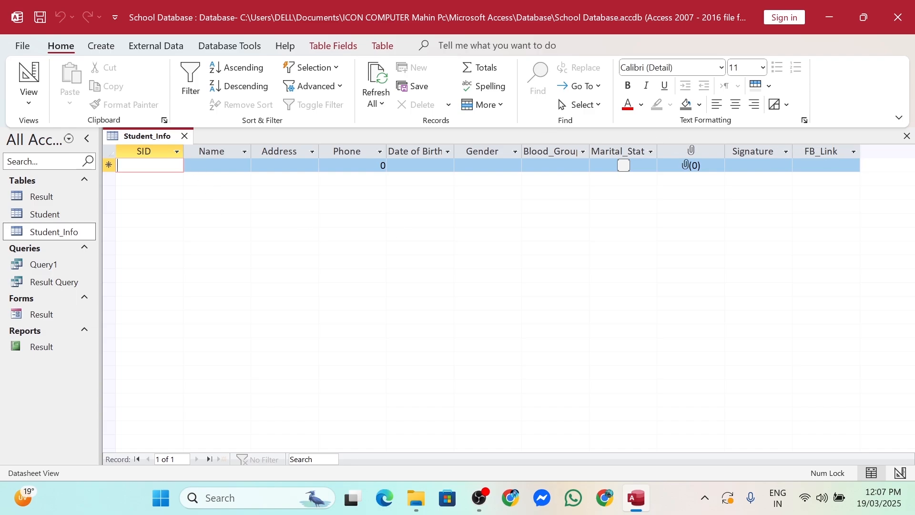
text(1)
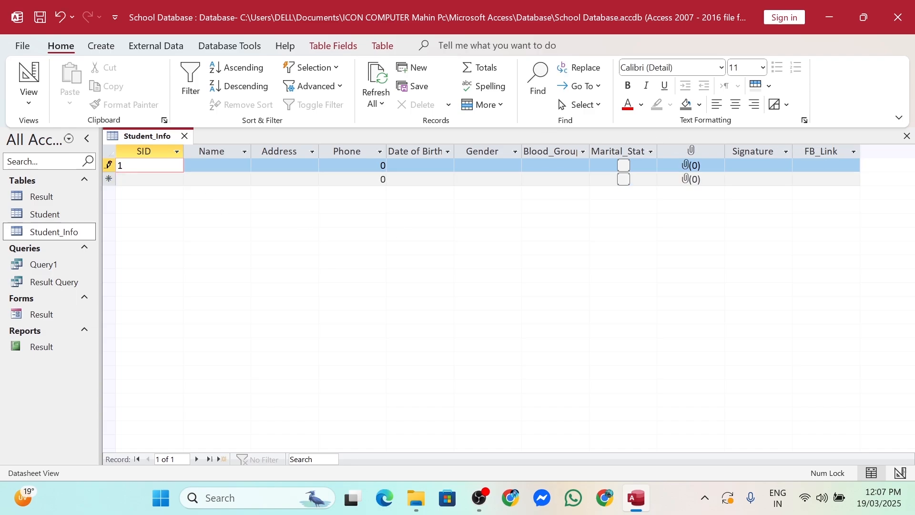
key(BackSpace)
click(907, 138)
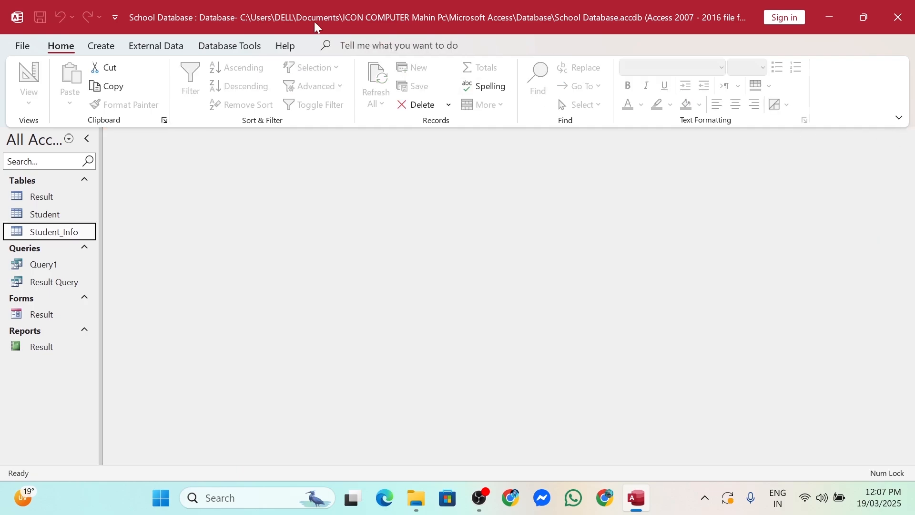
click(108, 50)
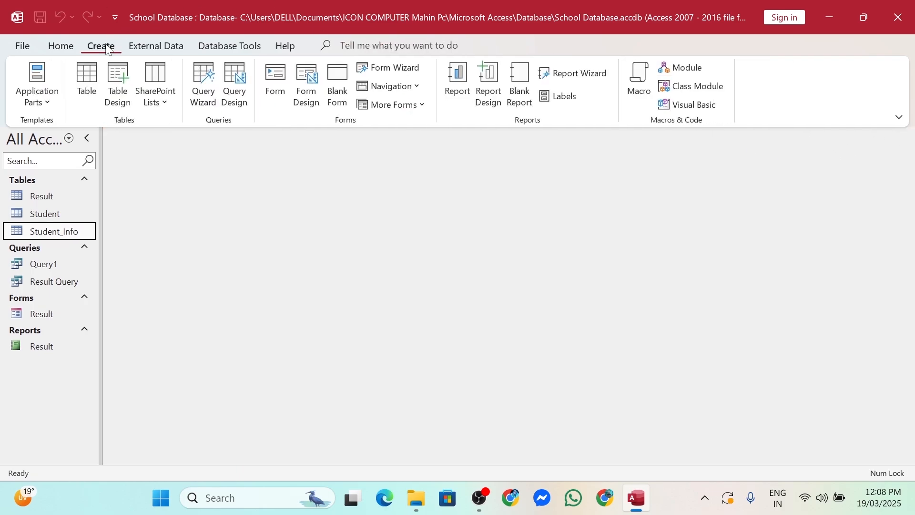
Start the Form Wizard with Student_Info as the source table and clear the field selection
click(406, 73)
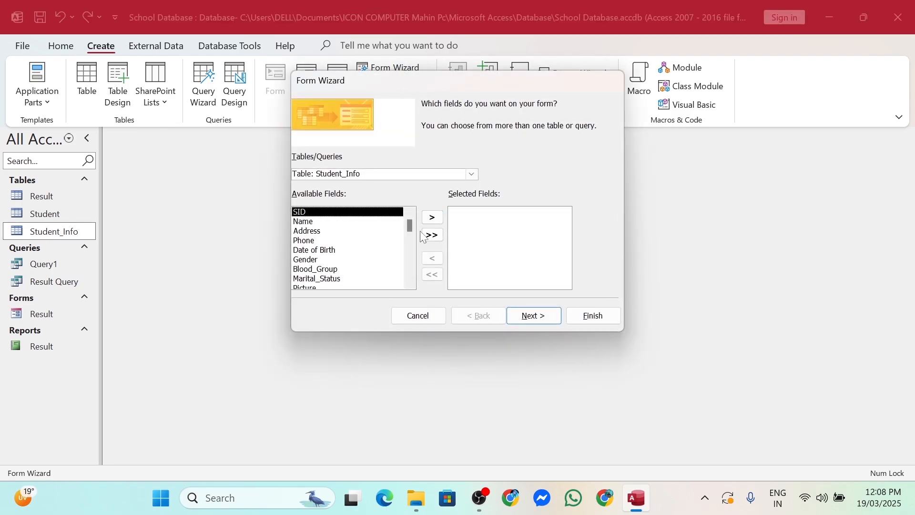
click(477, 177)
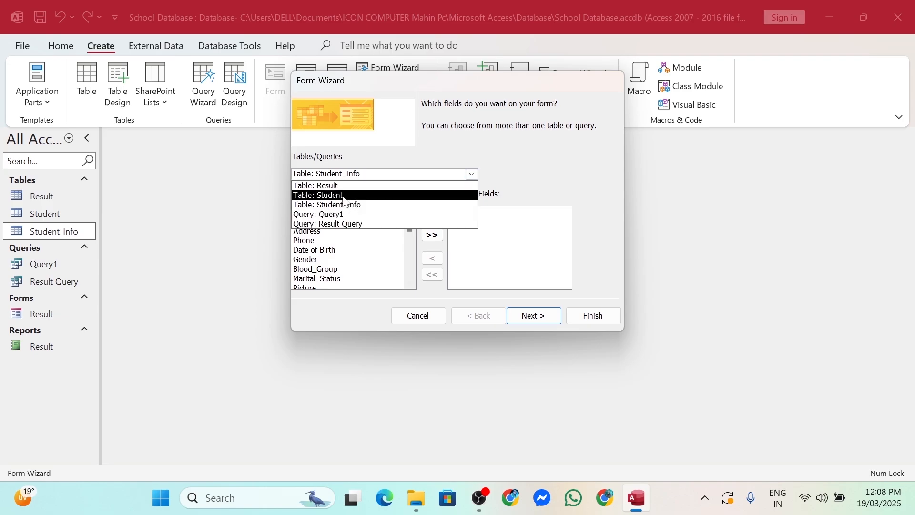
click(328, 204)
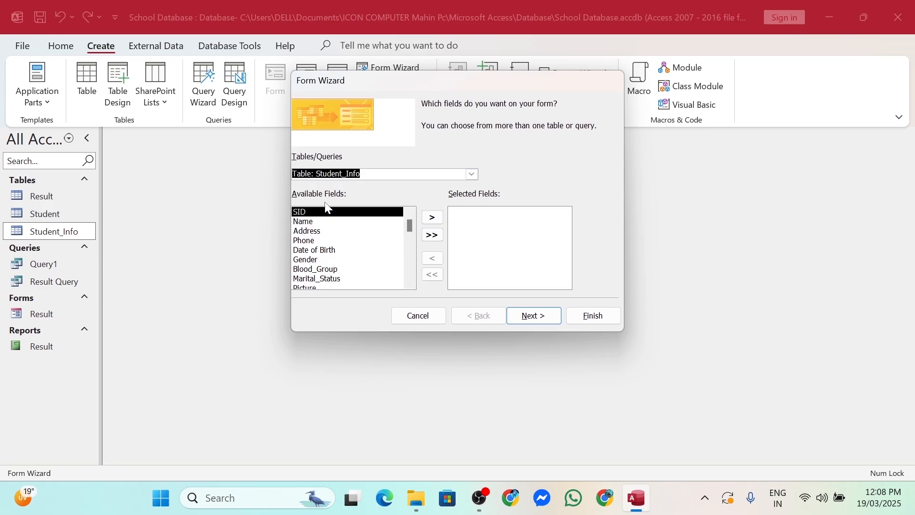
click(432, 236)
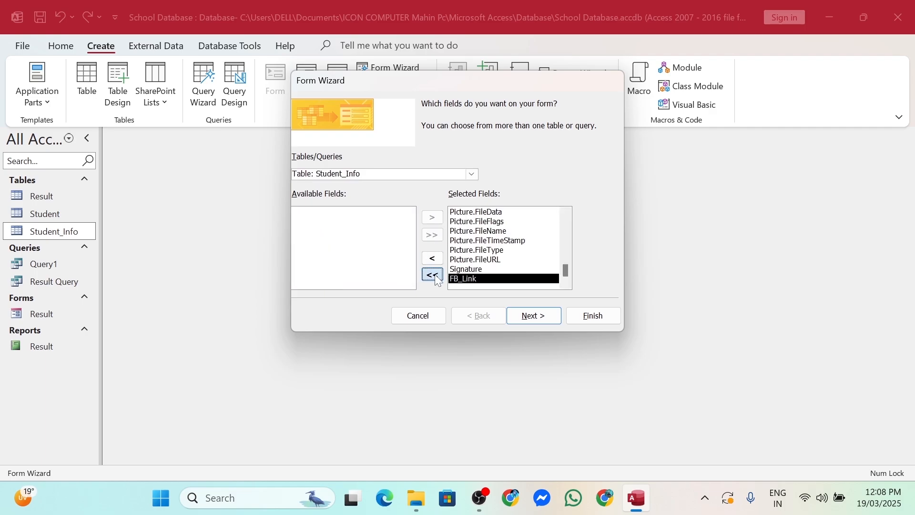
click(432, 274)
Add SID, Name, Address, Phone, Date of Birth, Gender, Blood_Group, Marital_Status, Picture, Signature and FB_Link
click(433, 217)
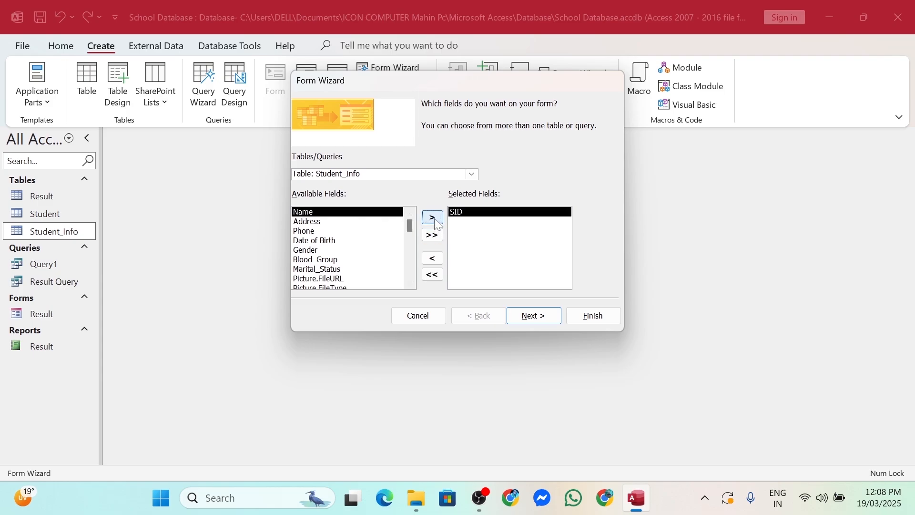
click(433, 218)
click(433, 217)
click(433, 220)
click(433, 220)
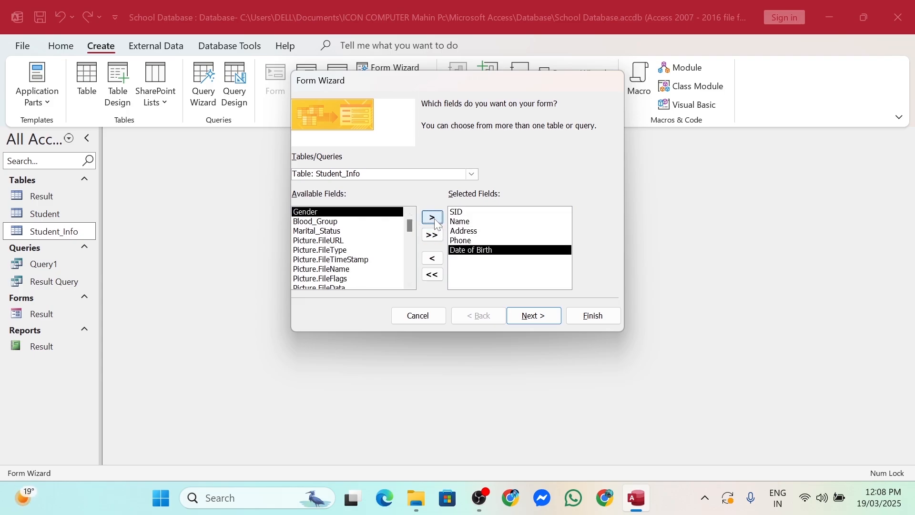
click(433, 218)
click(432, 218)
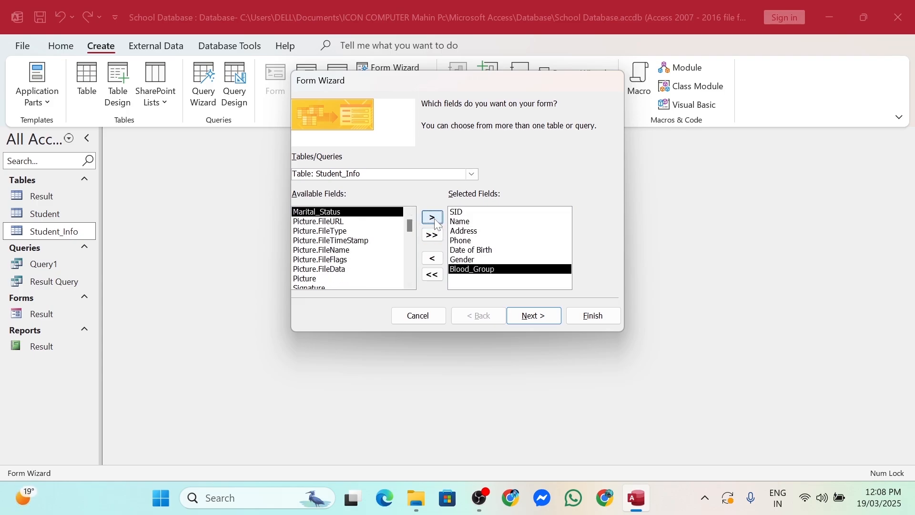
click(432, 217)
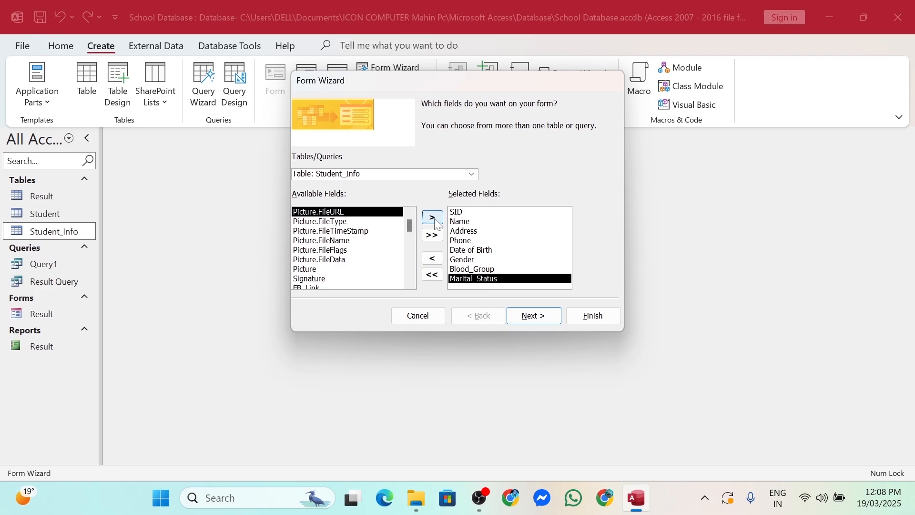
click(315, 270)
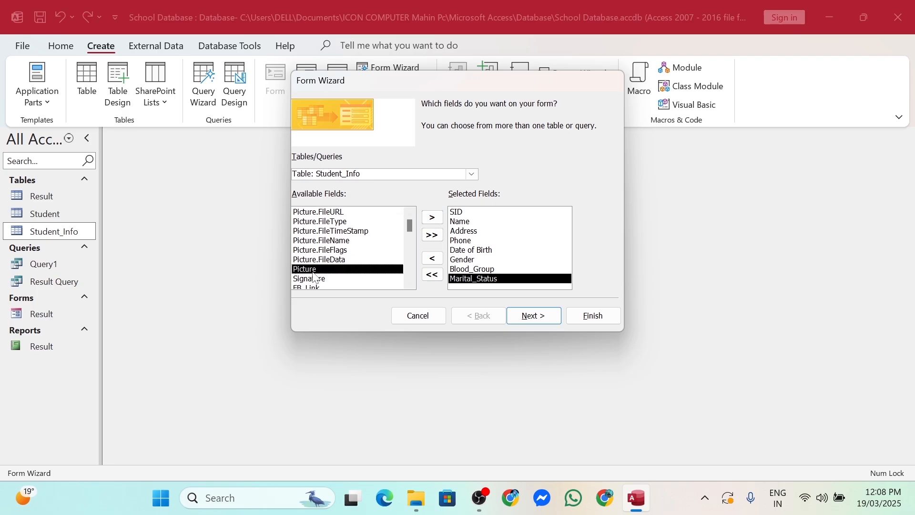
click(432, 220)
click(429, 220)
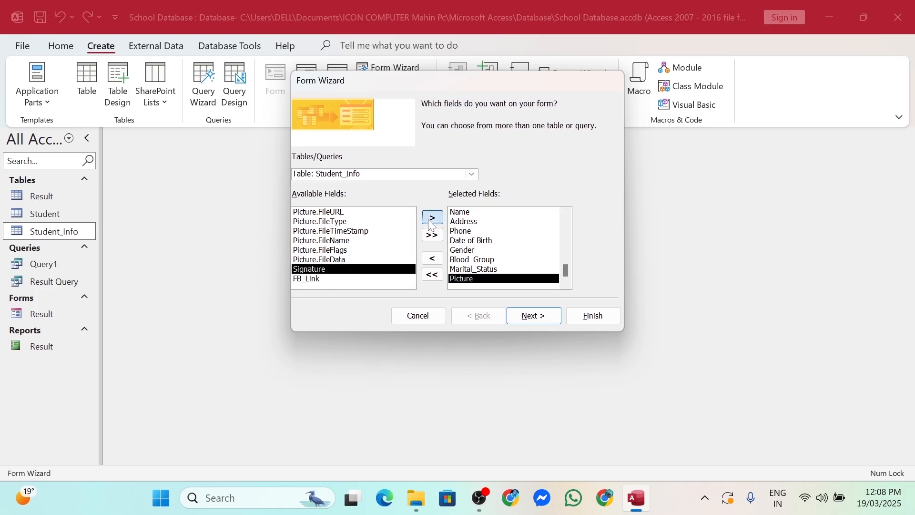
click(431, 221)
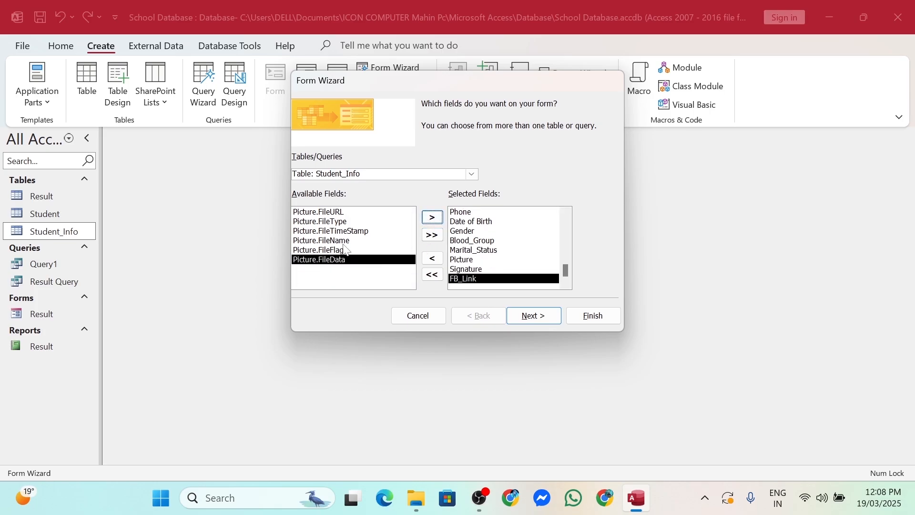
Keep the columnar layout and finish the wizard with title Student_Info, opening the form
click(533, 316)
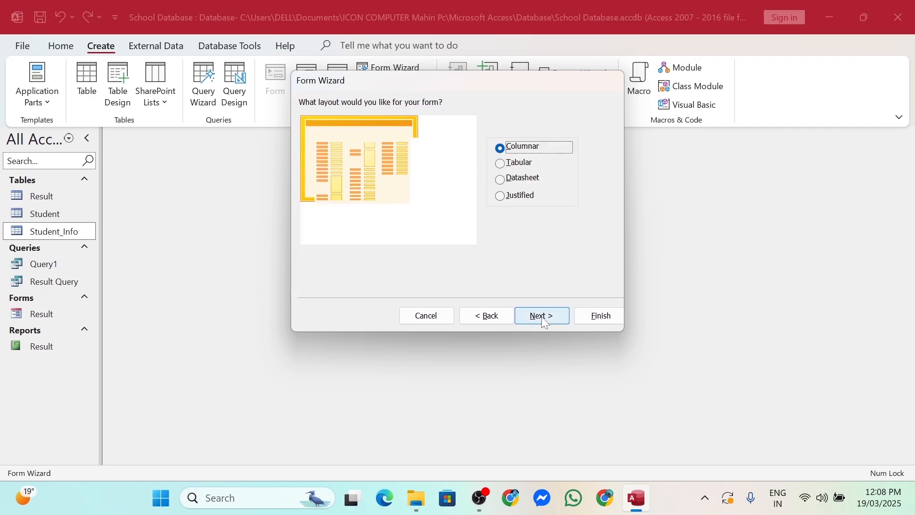
click(483, 317)
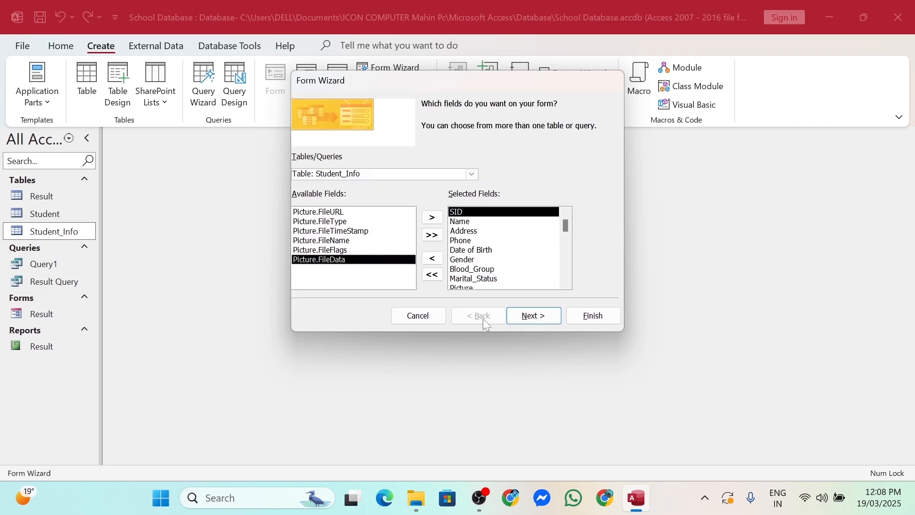
click(528, 321)
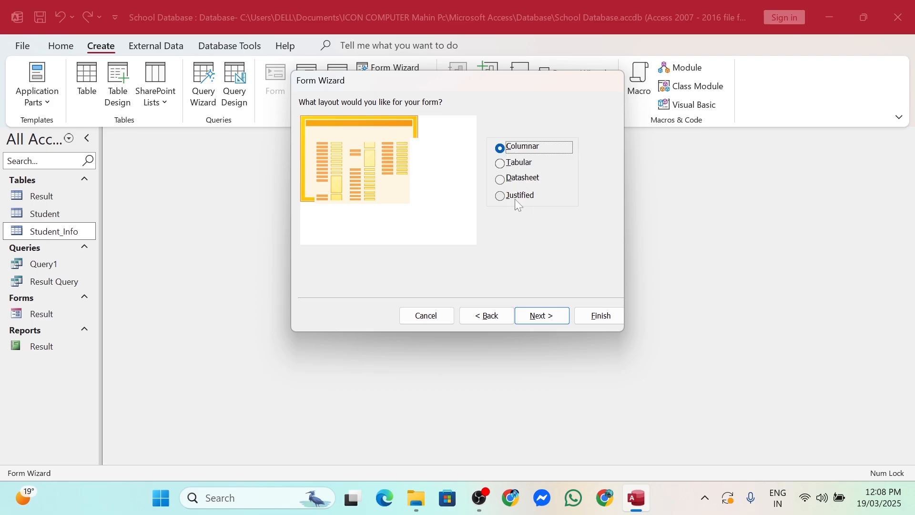
click(541, 323)
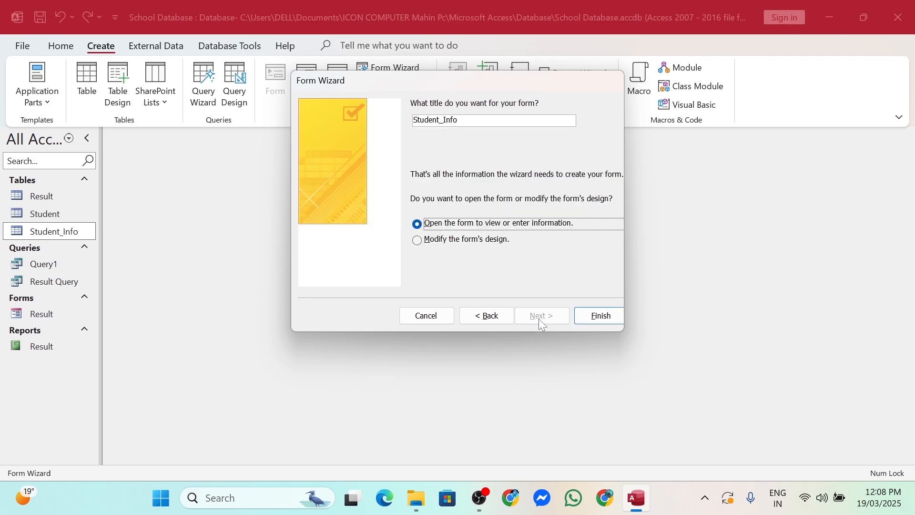
click(594, 320)
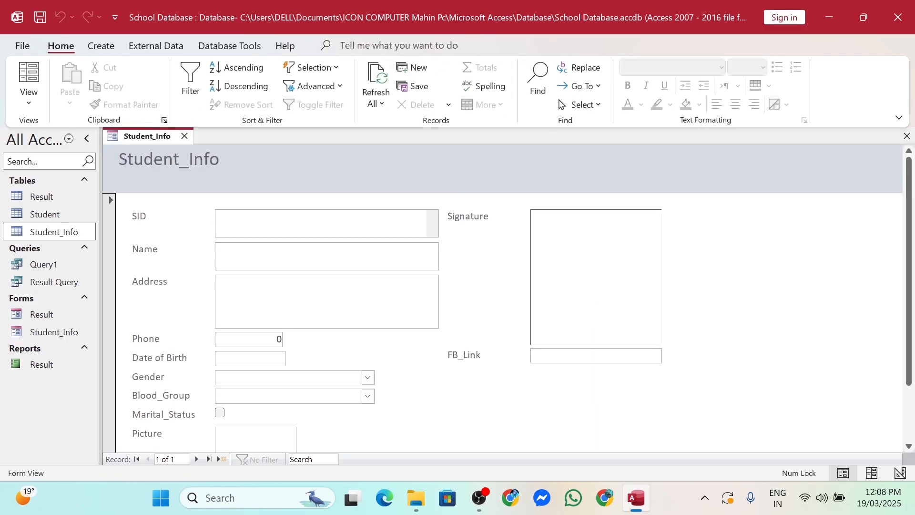
Enter SID 101 and the student's full name in the new record
scroll(402, 282, down, 2)
scroll(402, 283, up, 2)
text(101)
key(Tab)
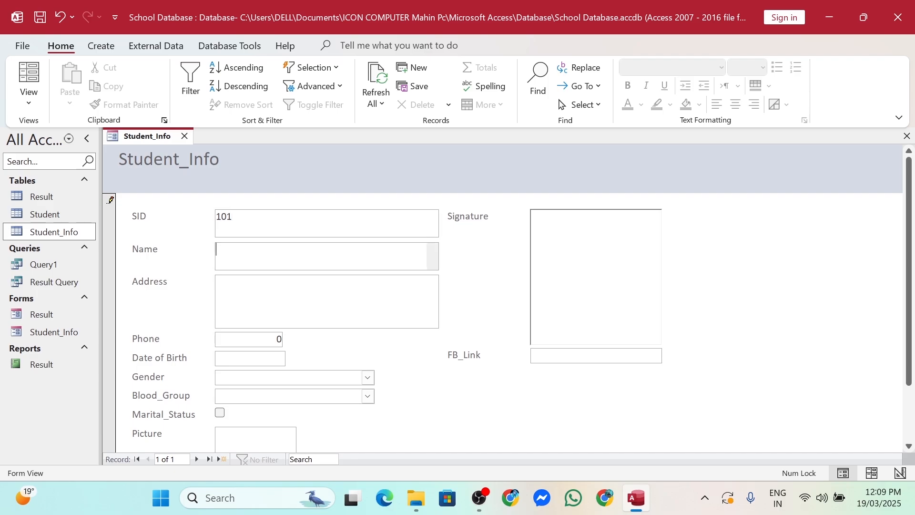
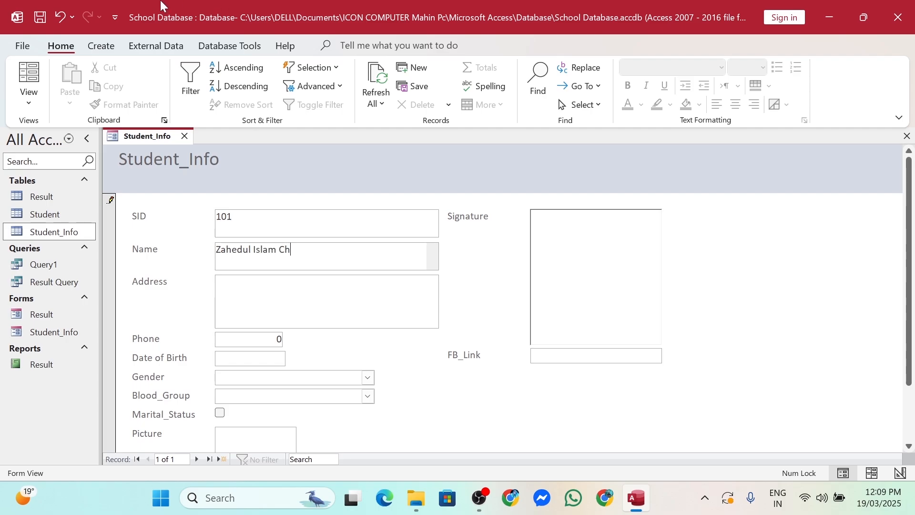
Fill in the student's address and phone number
key(Tab)
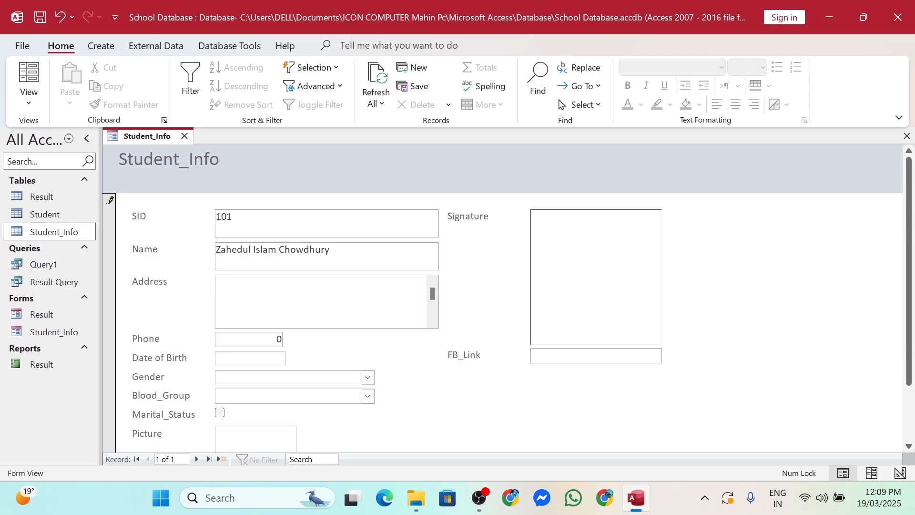
text(Hathazari)
key(Tab)
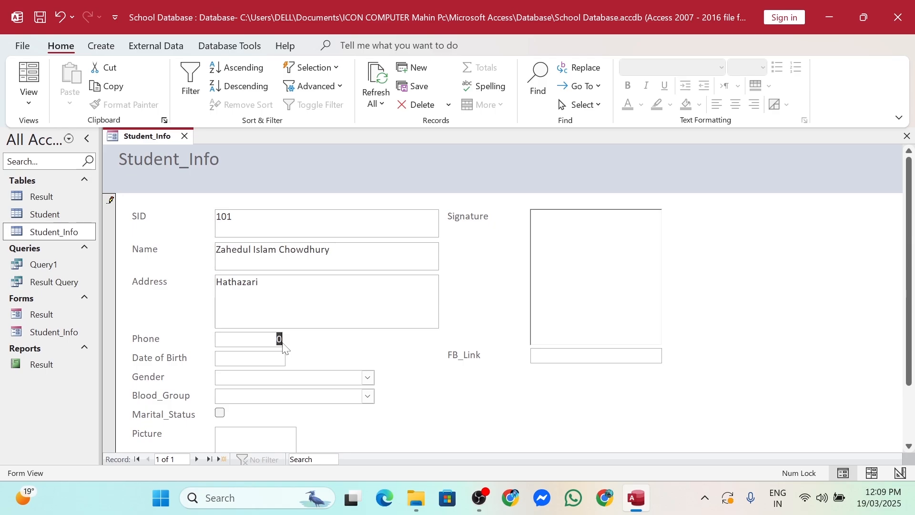
click(281, 340)
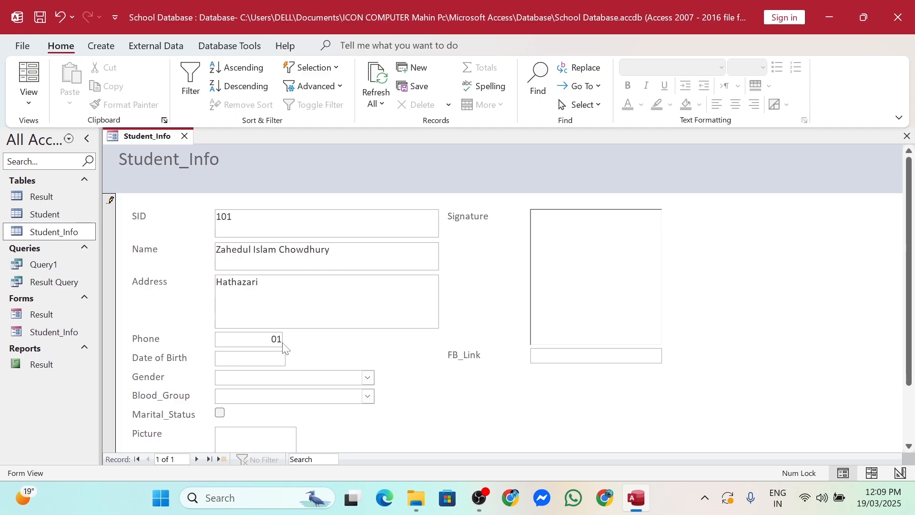
key(Tab)
click(293, 356)
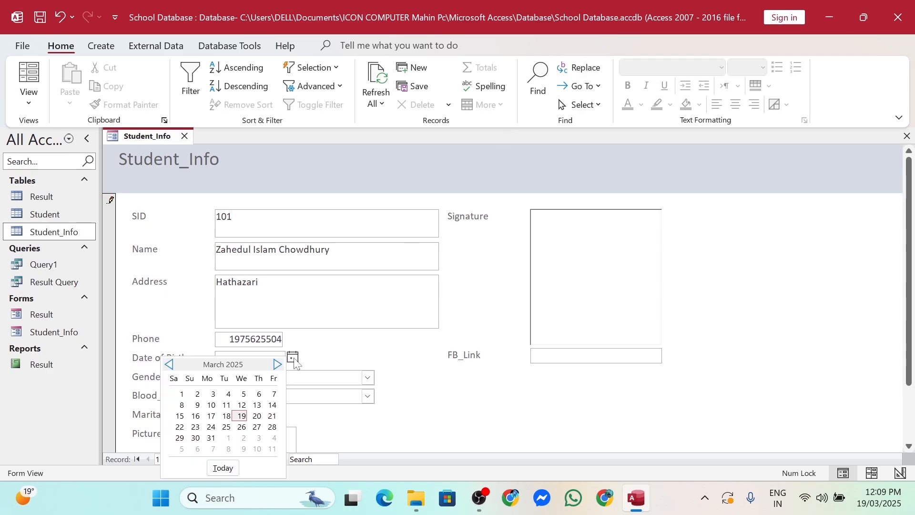
click(227, 416)
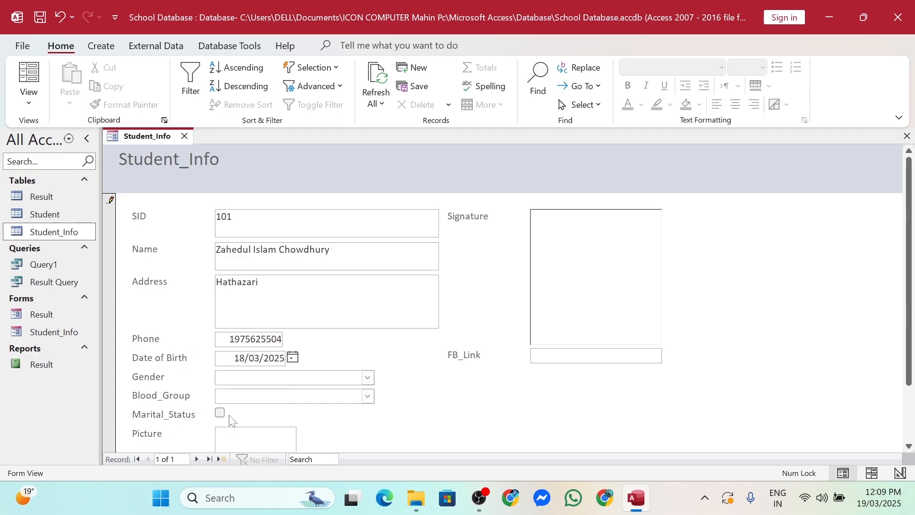
drag(275, 359, 288, 364)
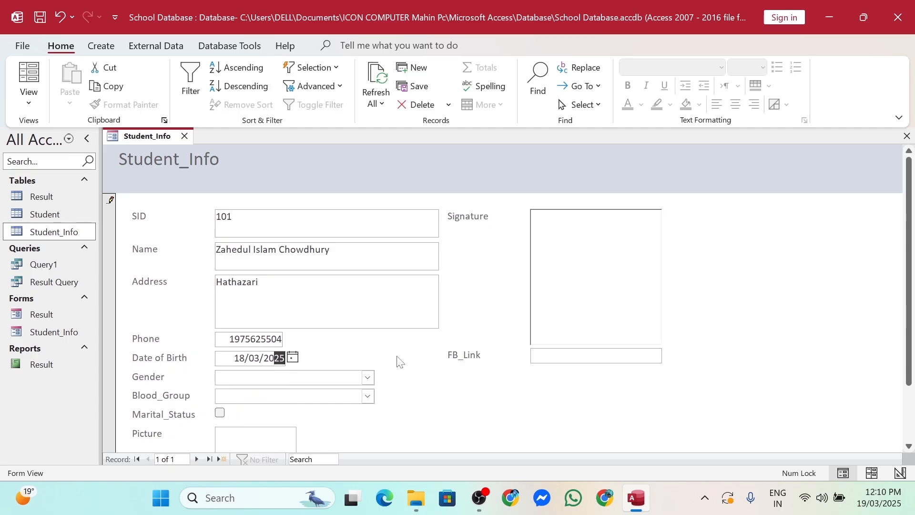
key(BackSpace)
key(BackSpace)
key(BackSpace)
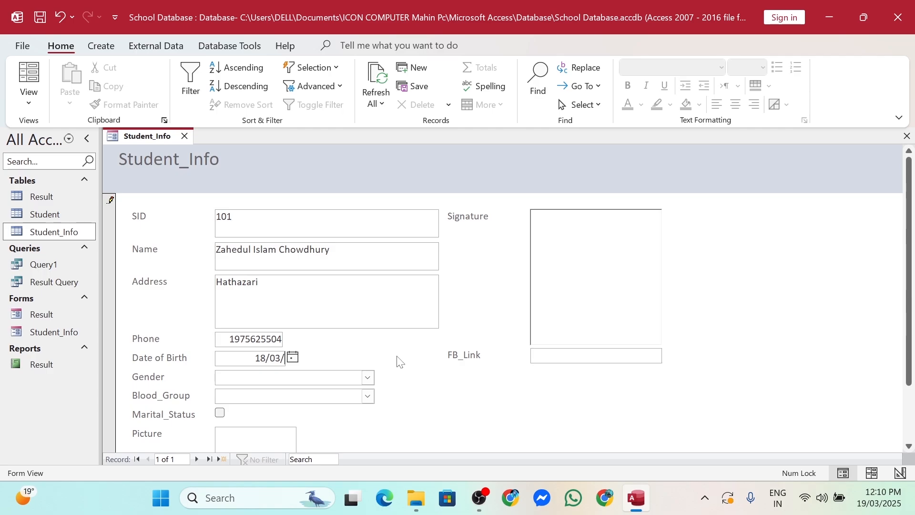
text(1980)
Set Gender to Male and Blood_Group to B+, and tick Marital_Status
click(368, 378)
click(241, 393)
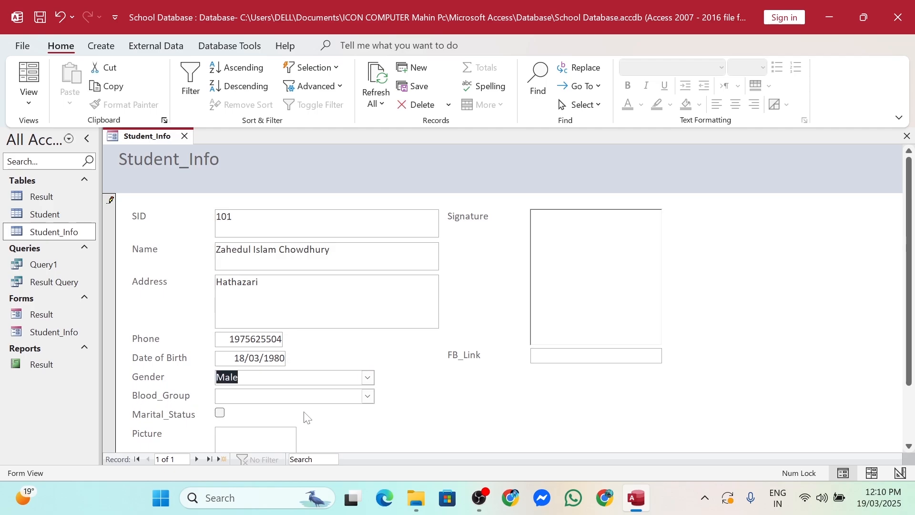
click(368, 397)
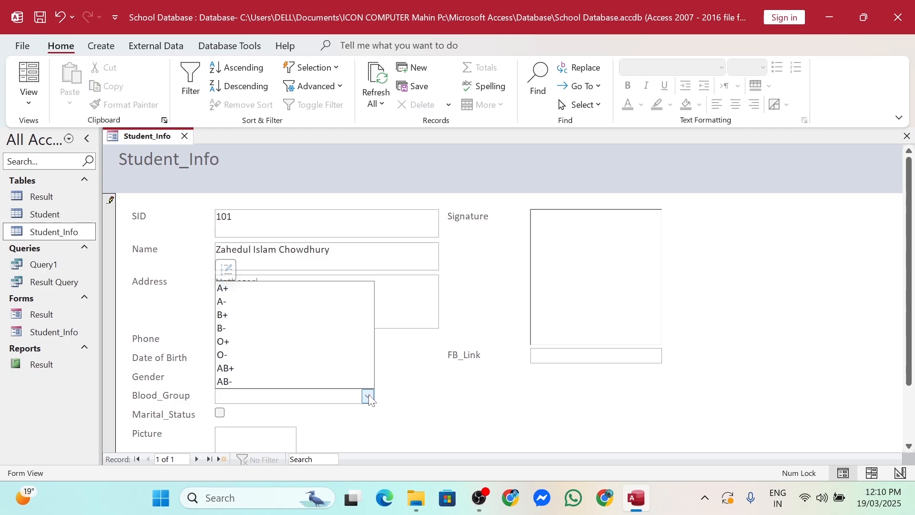
click(240, 315)
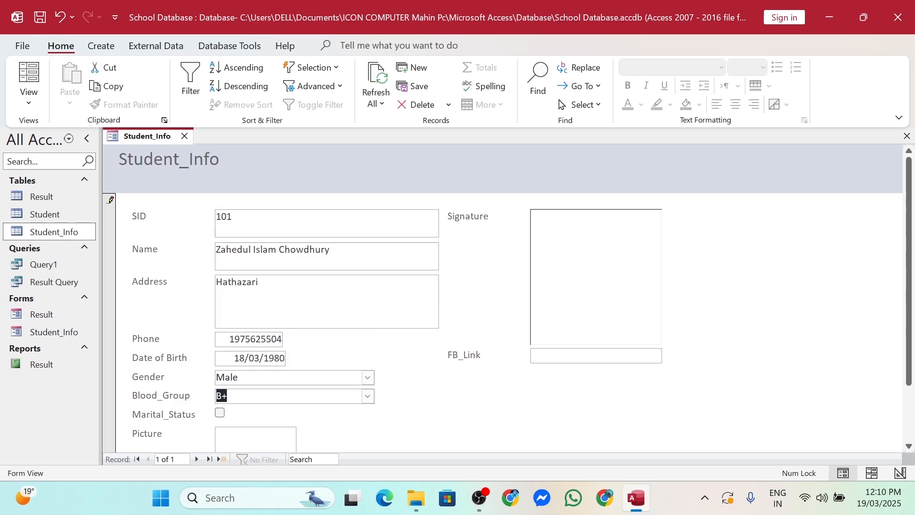
scroll(238, 432, down, 2)
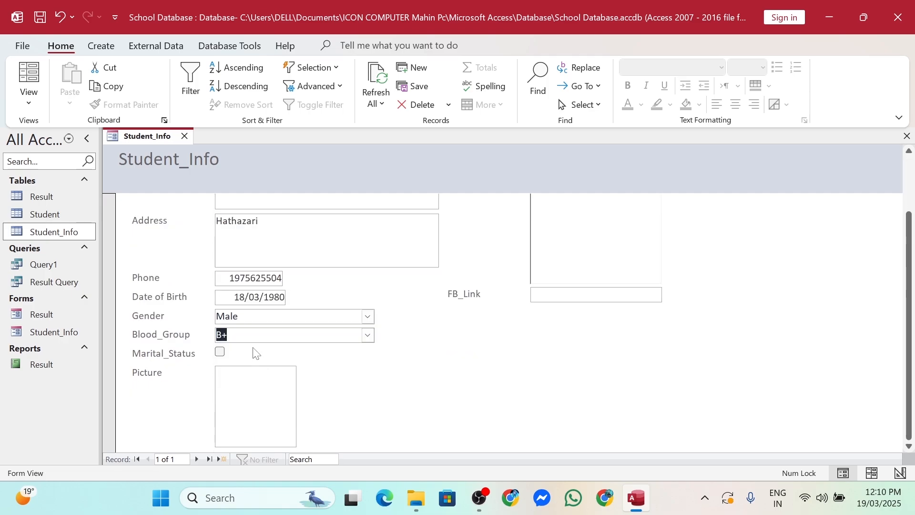
click(221, 354)
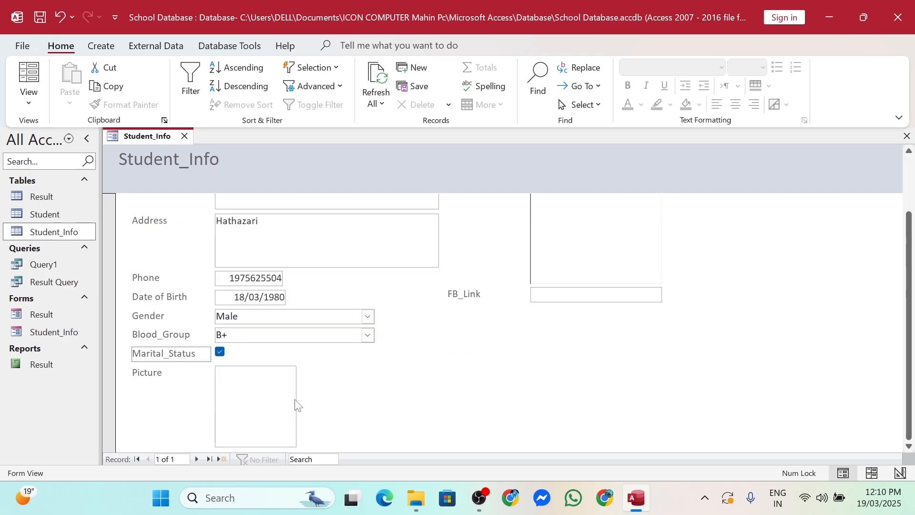
click(250, 400)
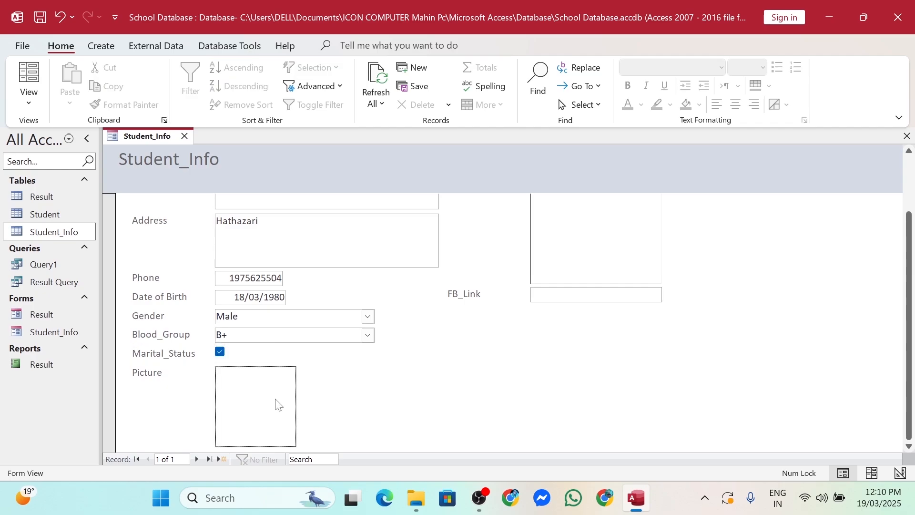
mouse_move(278, 404)
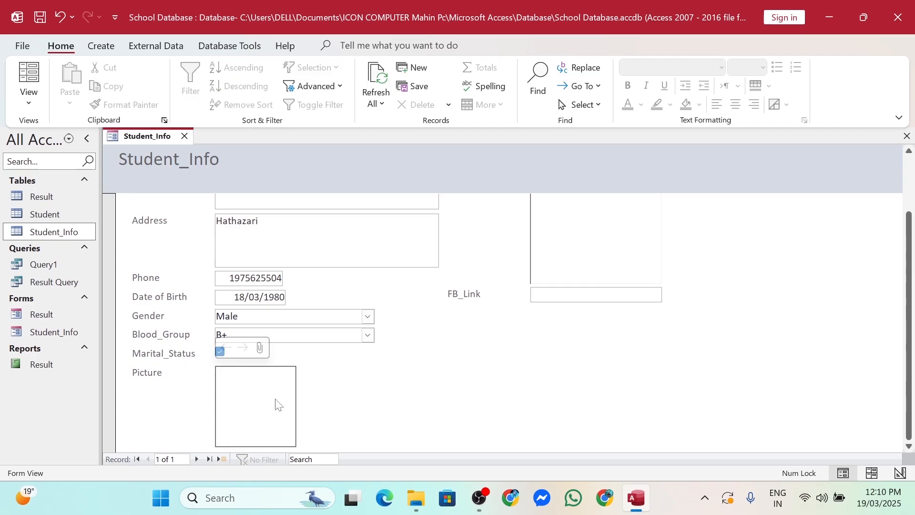
Attach the student's photo from the Student Pic folder in Documents to the Picture field
click(260, 347)
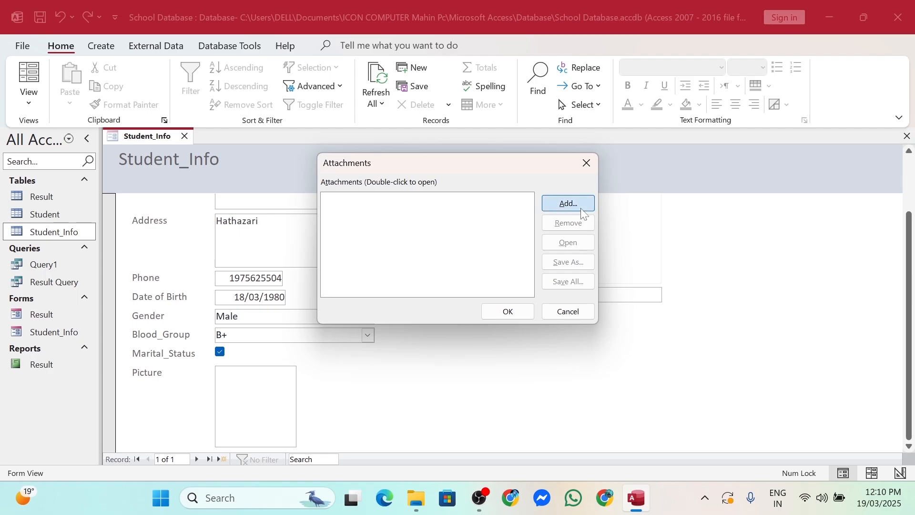
click(569, 204)
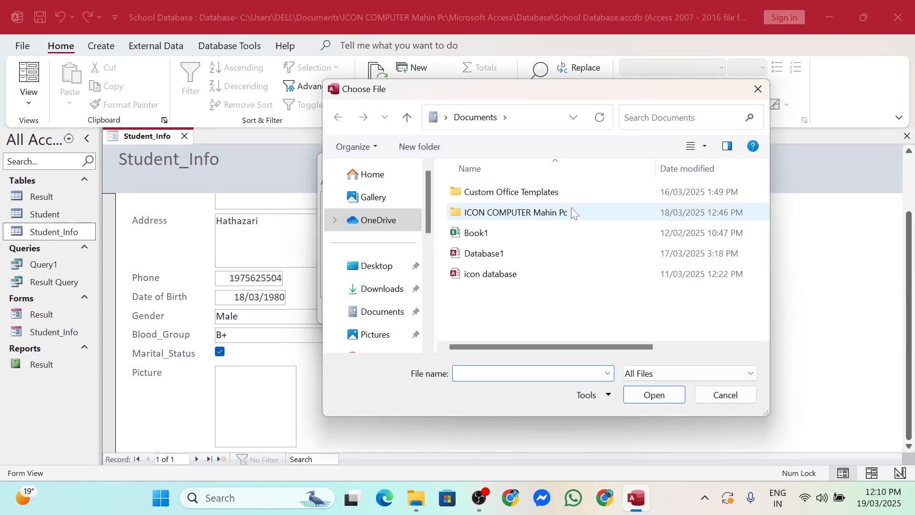
double_click(573, 209)
double_click(486, 295)
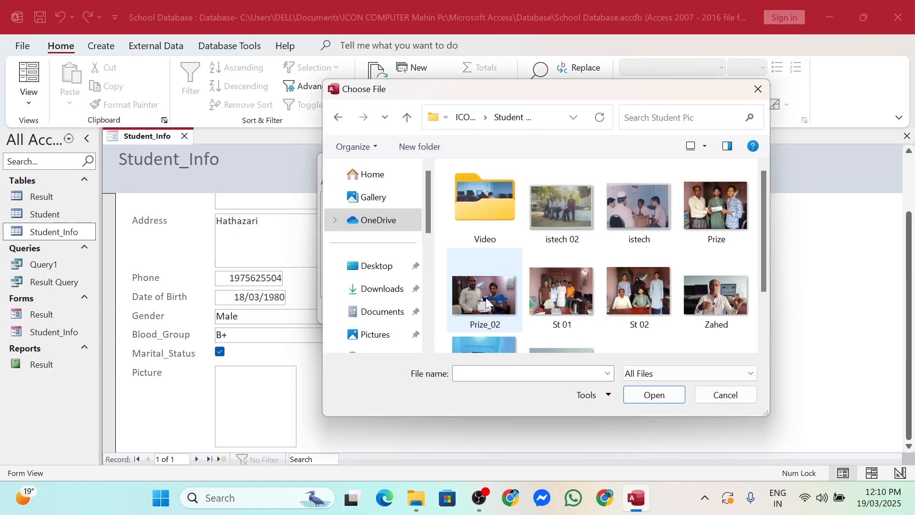
double_click(726, 294)
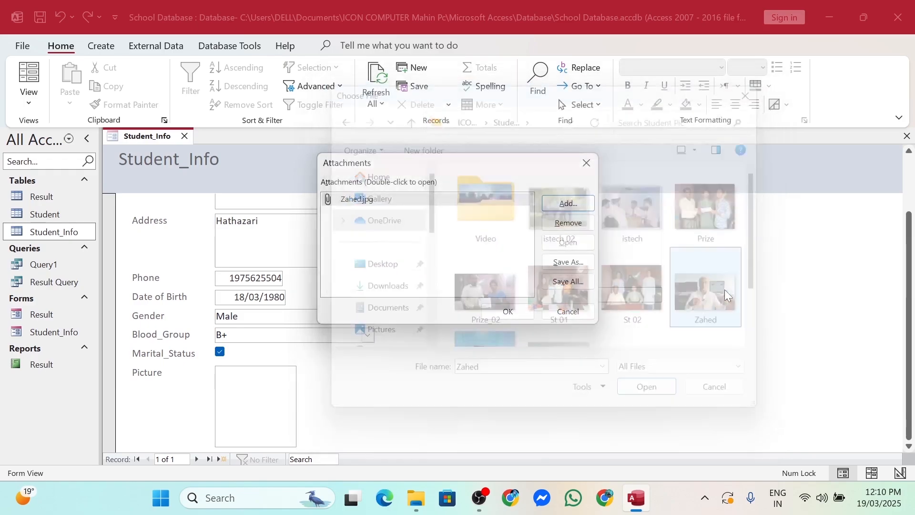
click(517, 311)
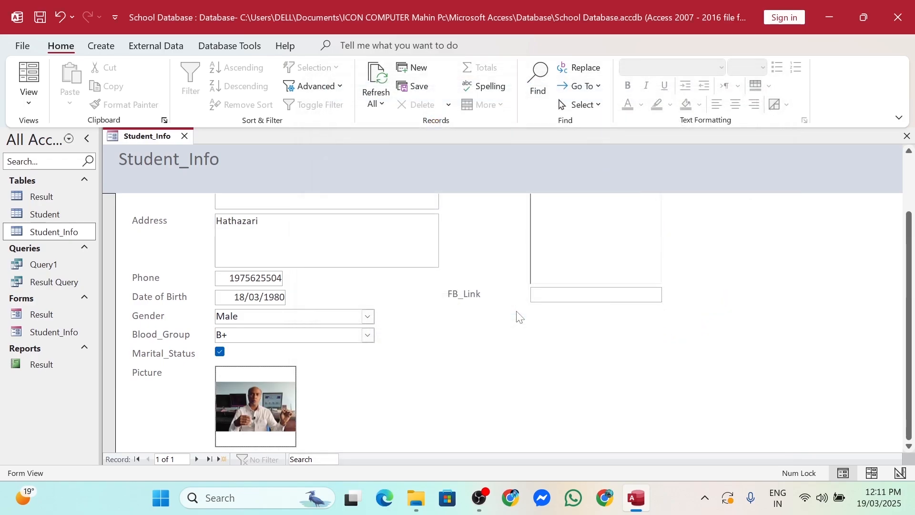
scroll(529, 403, up, 2)
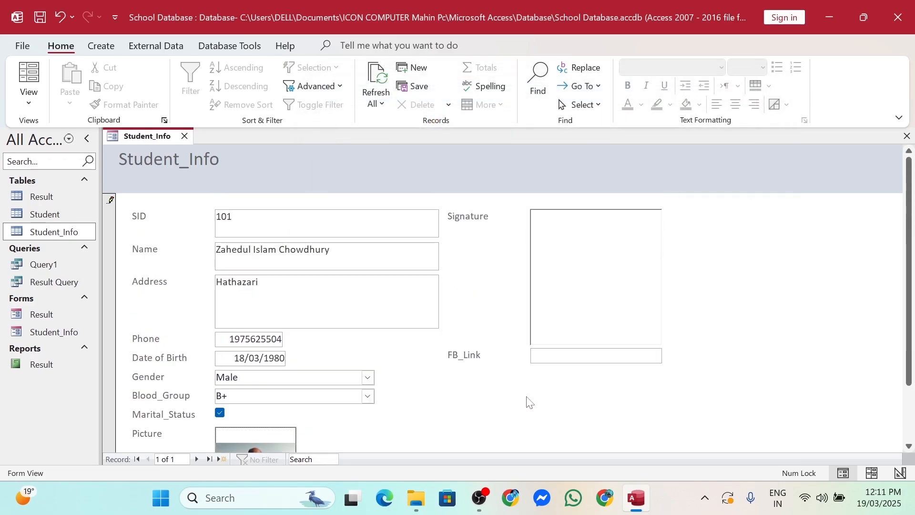
click(565, 244)
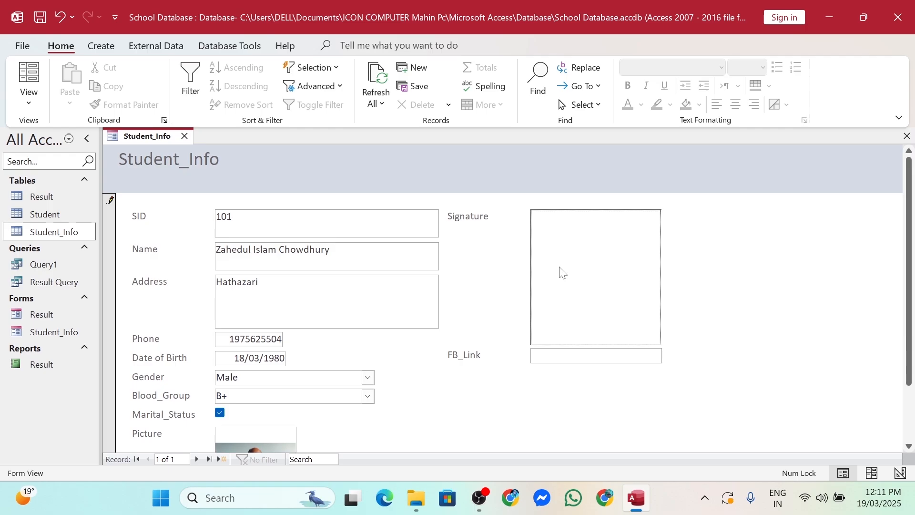
Embed a new Paintbrush Picture object in the Signature field through Insert Object
right_click(575, 244)
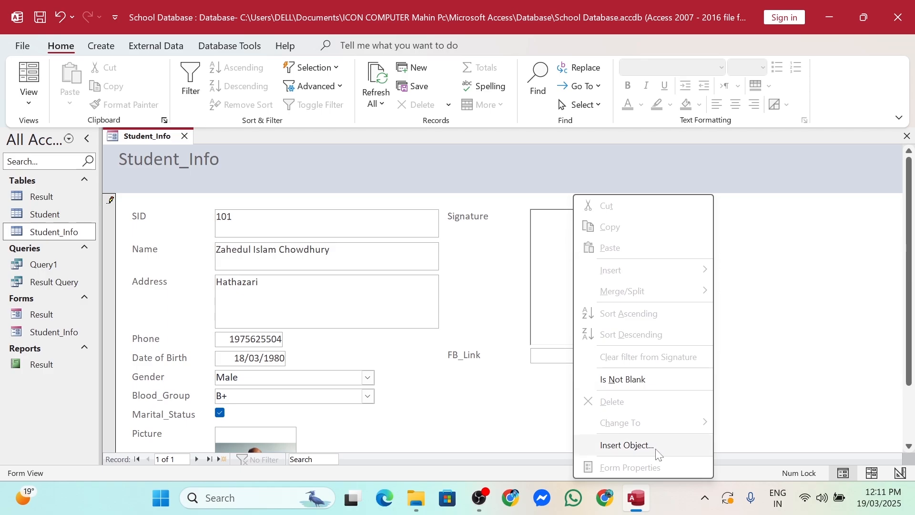
click(561, 249)
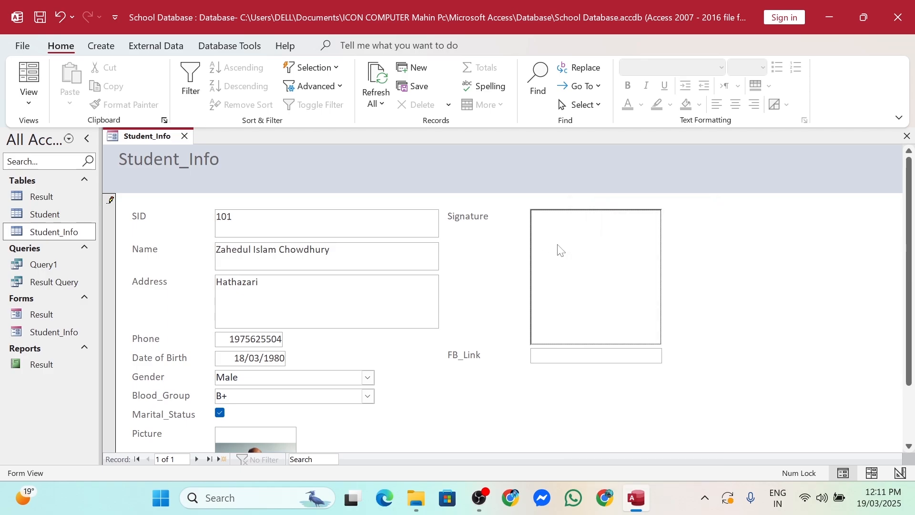
right_click(560, 249)
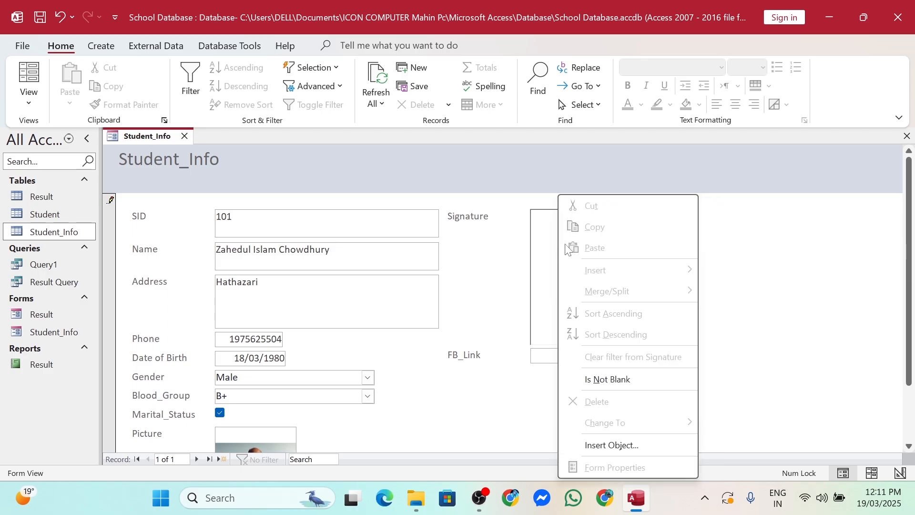
click(619, 448)
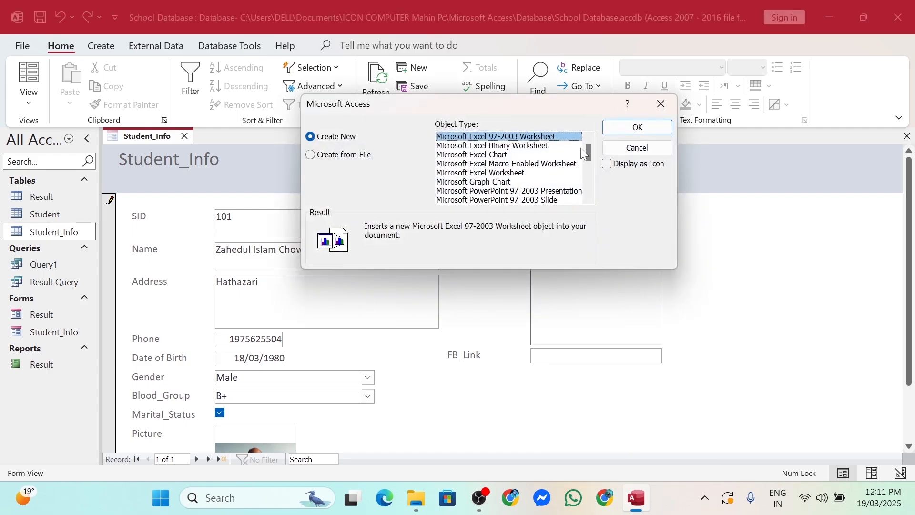
click(479, 155)
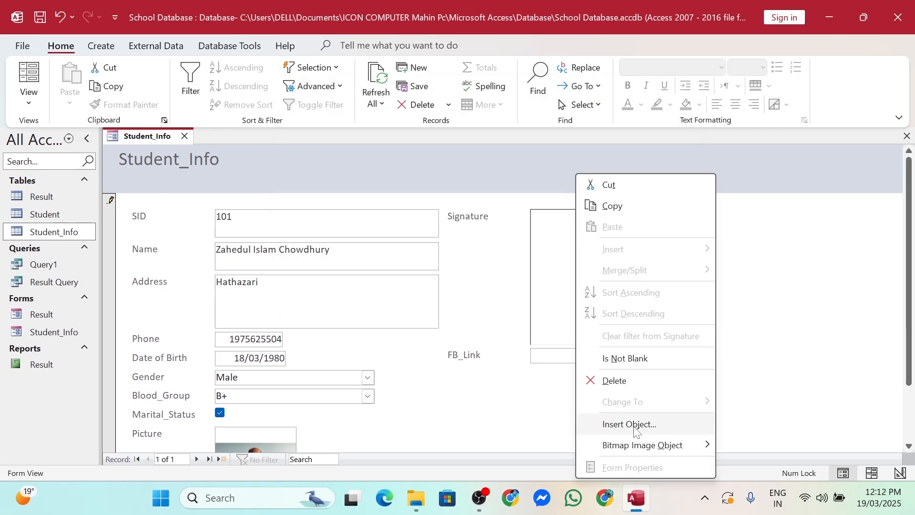
click(664, 429)
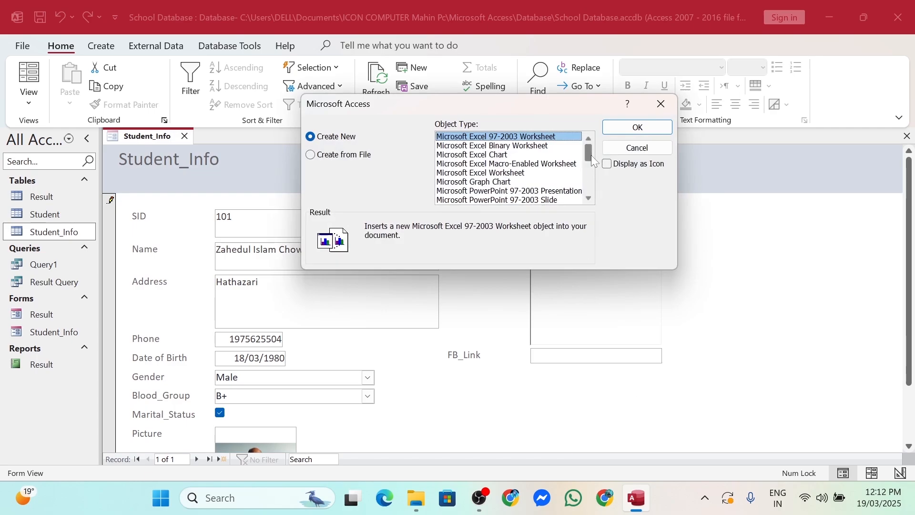
drag(591, 155, 590, 190)
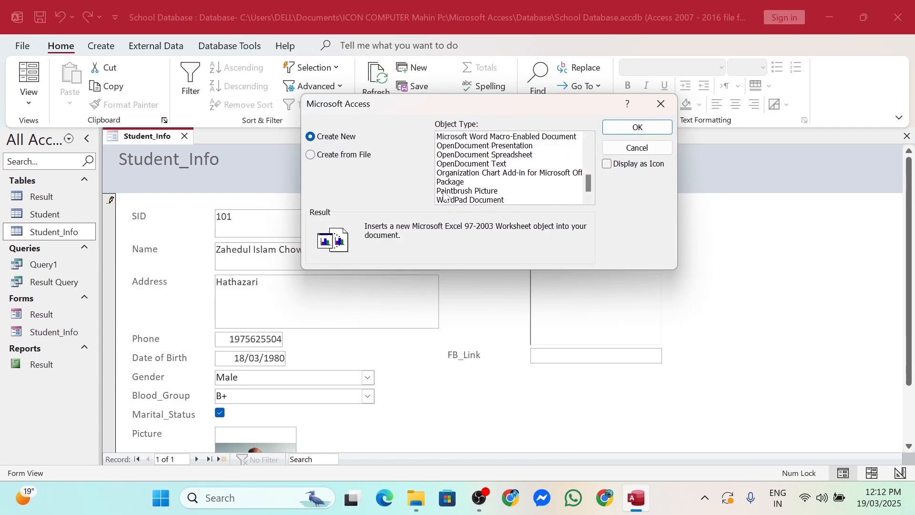
click(459, 193)
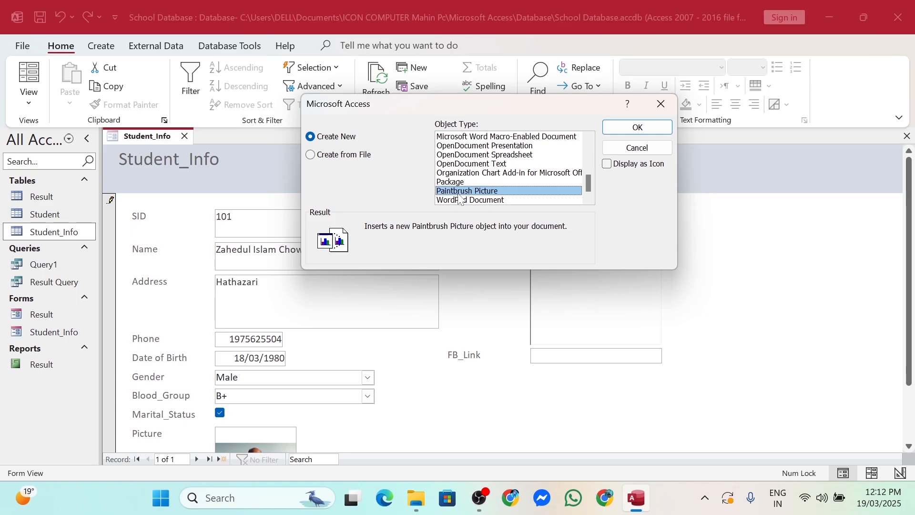
click(624, 130)
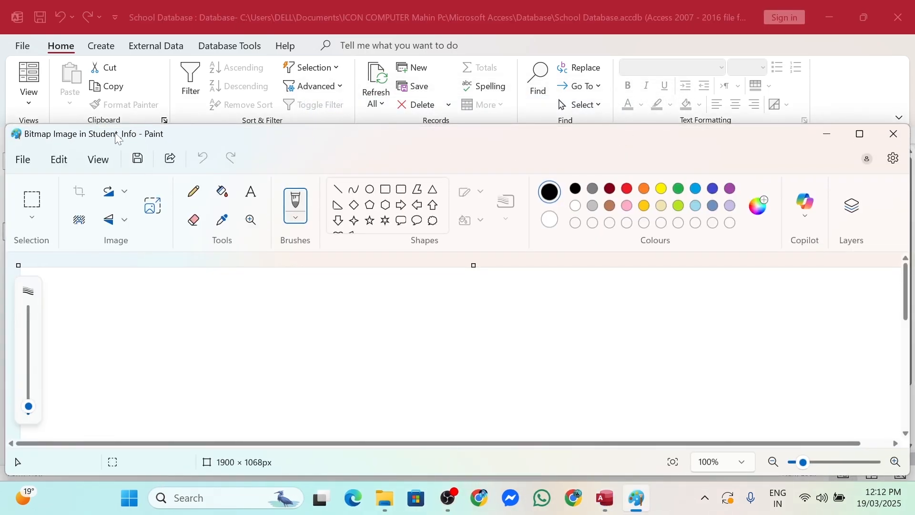
Draw a red pencil signature on the maximized Paint canvas, then close Paint
click(860, 134)
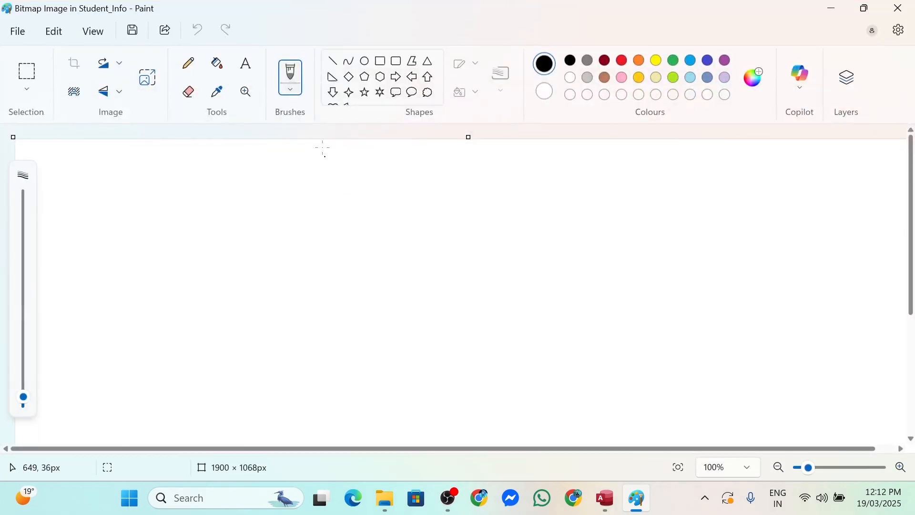
click(191, 67)
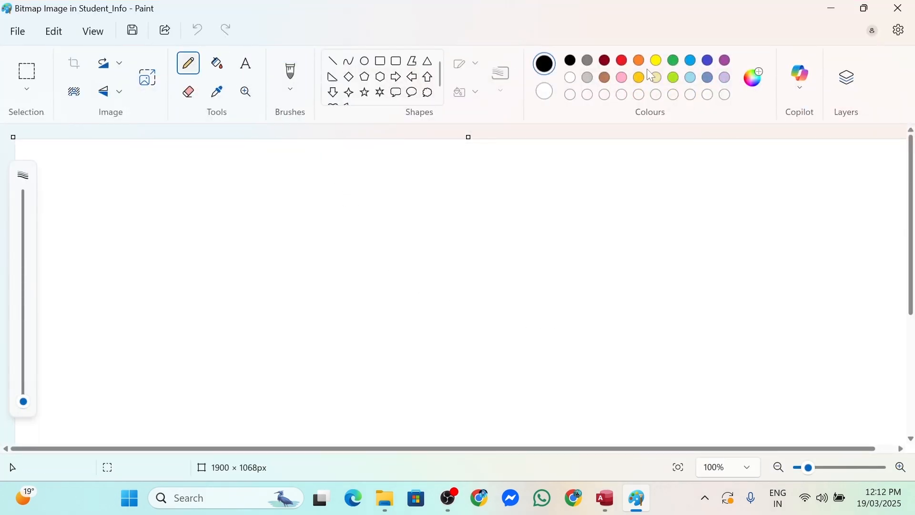
click(622, 60)
drag(310, 234, 297, 310)
mouse_move(313, 230)
mouse_down()
mouse_move(320, 291)
mouse_move(376, 230)
mouse_move(404, 288)
mouse_move(450, 215)
mouse_move(664, 261)
mouse_up()
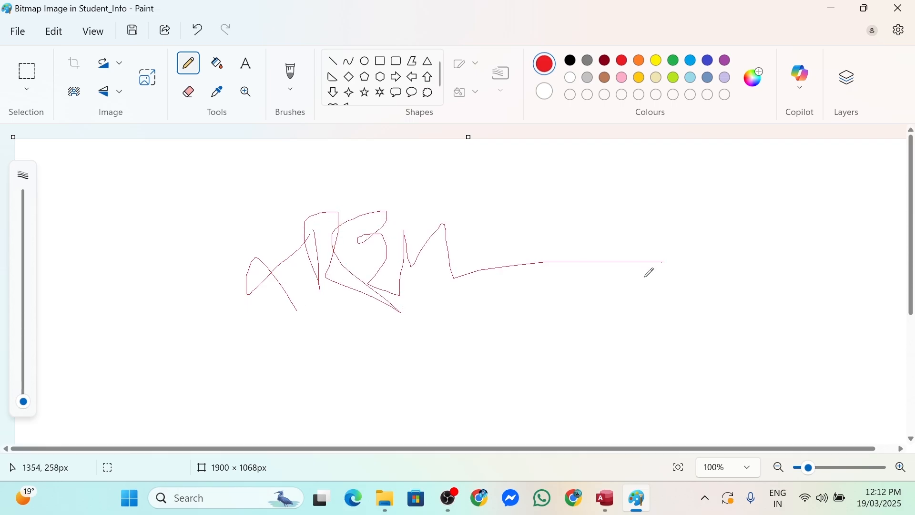
click(911, 9)
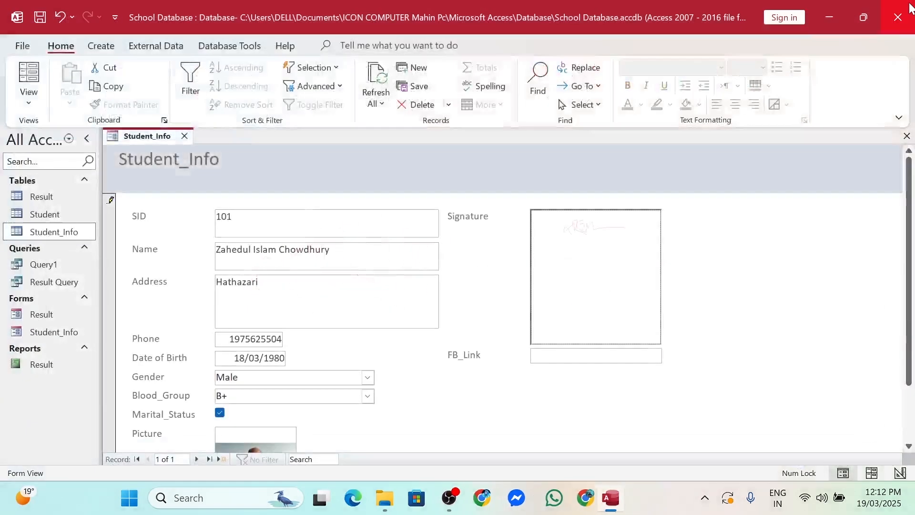
Delete the red signature and embed a fresh Paintbrush Picture in the Signature box
right_click(587, 251)
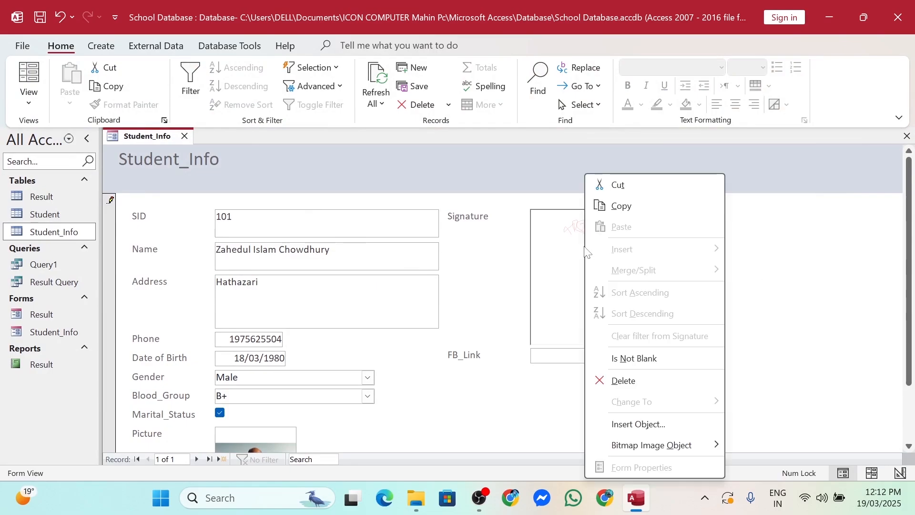
click(619, 381)
right_click(593, 262)
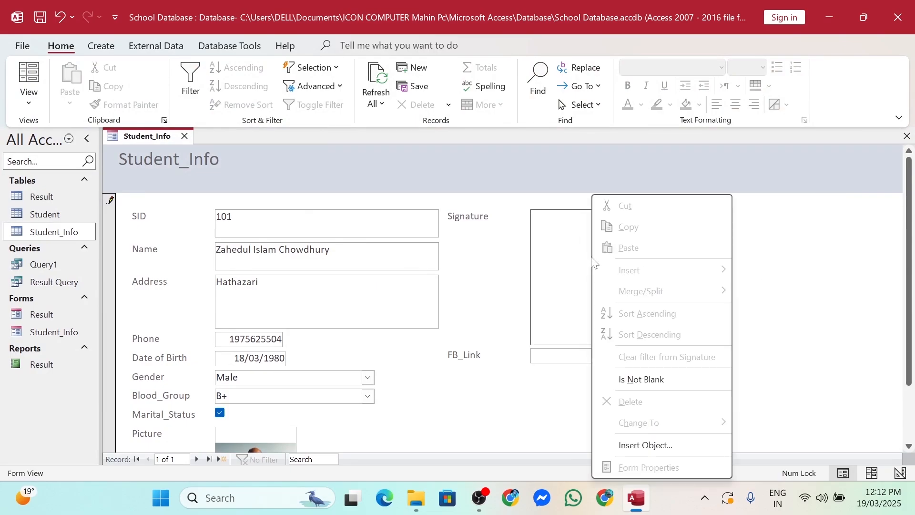
click(647, 443)
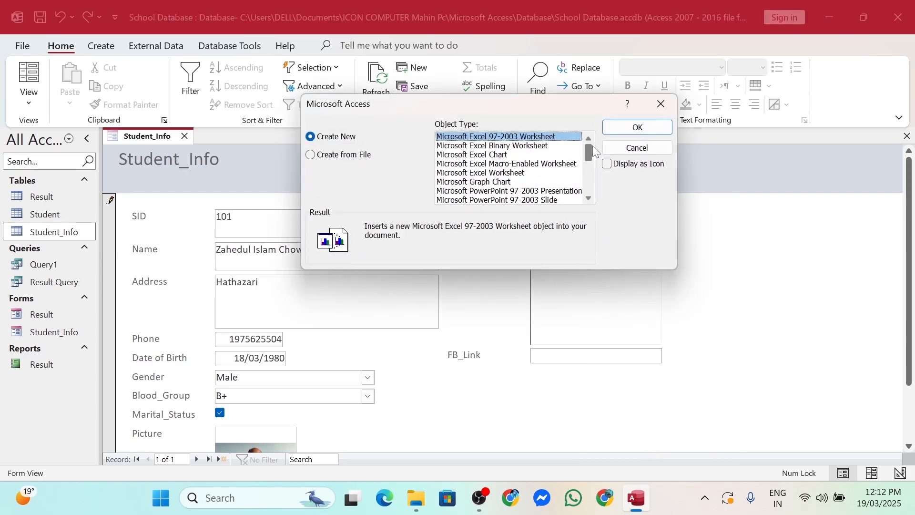
drag(591, 144, 590, 228)
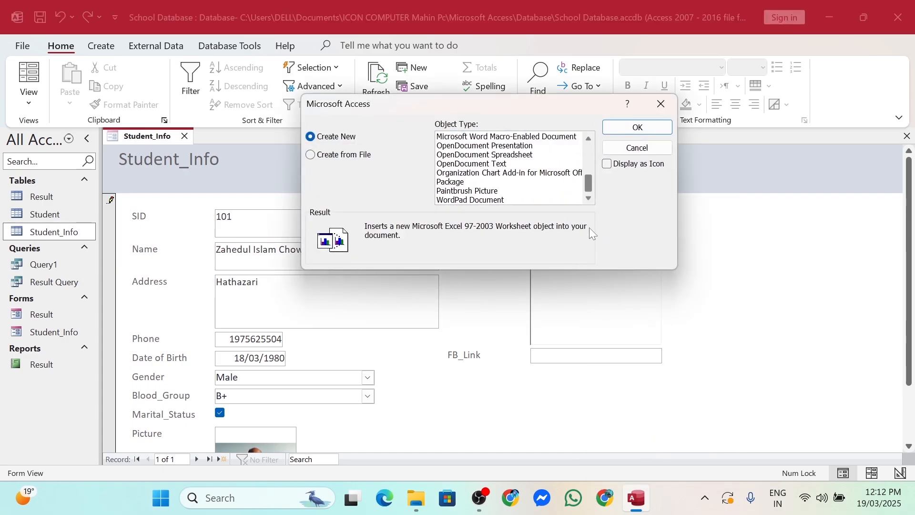
click(466, 191)
click(637, 127)
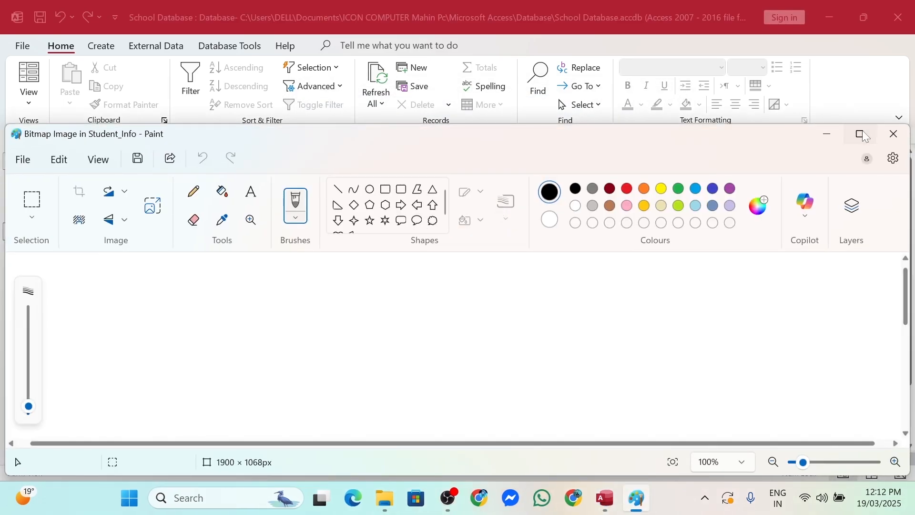
Paint a red signature with the plain Brush in maximized Paint and close it
click(864, 135)
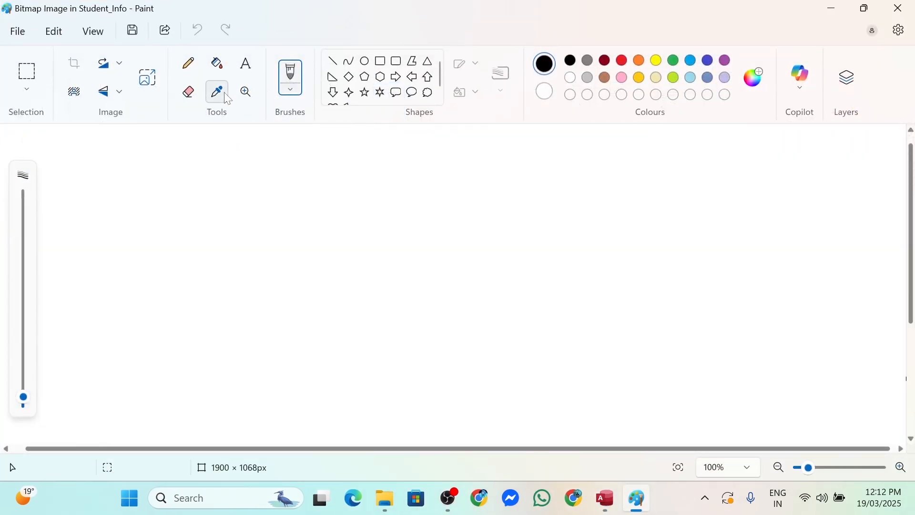
click(299, 94)
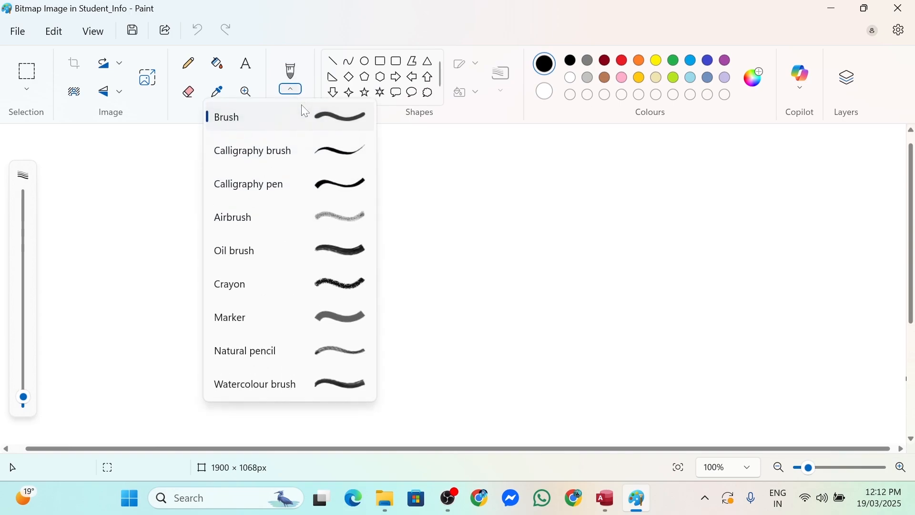
click(337, 119)
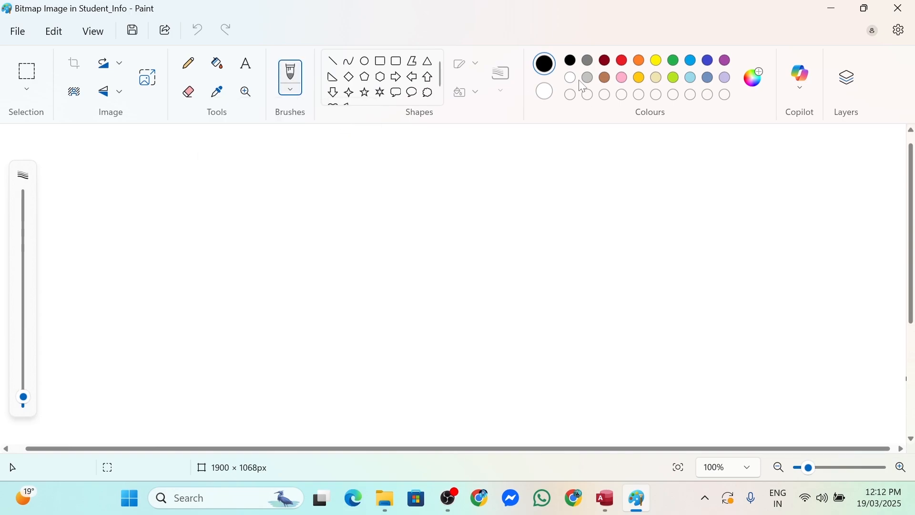
click(627, 63)
mouse_move(304, 286)
mouse_down()
mouse_move(390, 214)
mouse_move(360, 241)
mouse_move(372, 281)
mouse_move(393, 295)
mouse_move(399, 232)
mouse_move(397, 256)
mouse_move(465, 213)
mouse_move(477, 149)
mouse_up()
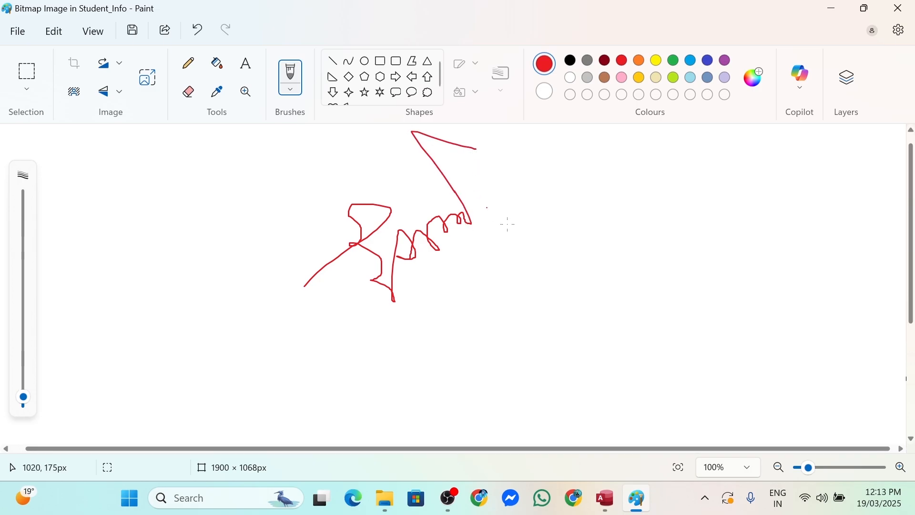
click(904, 8)
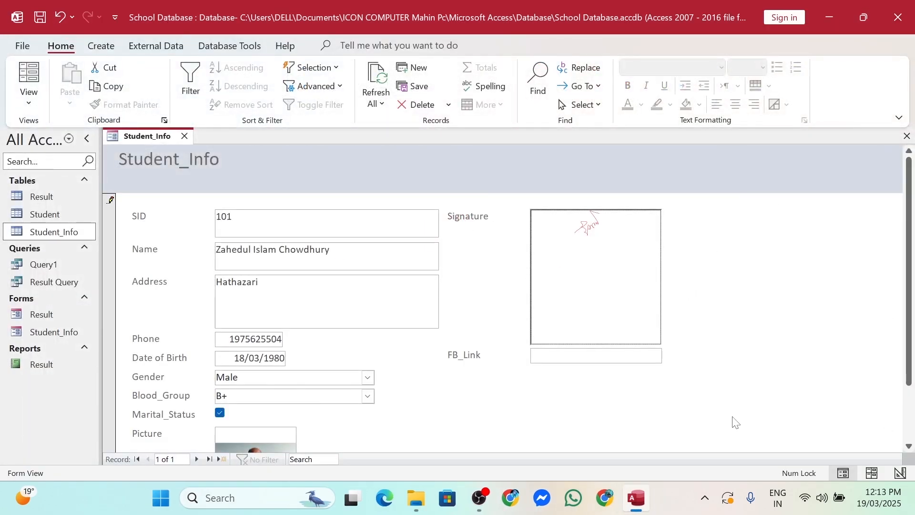
click(572, 356)
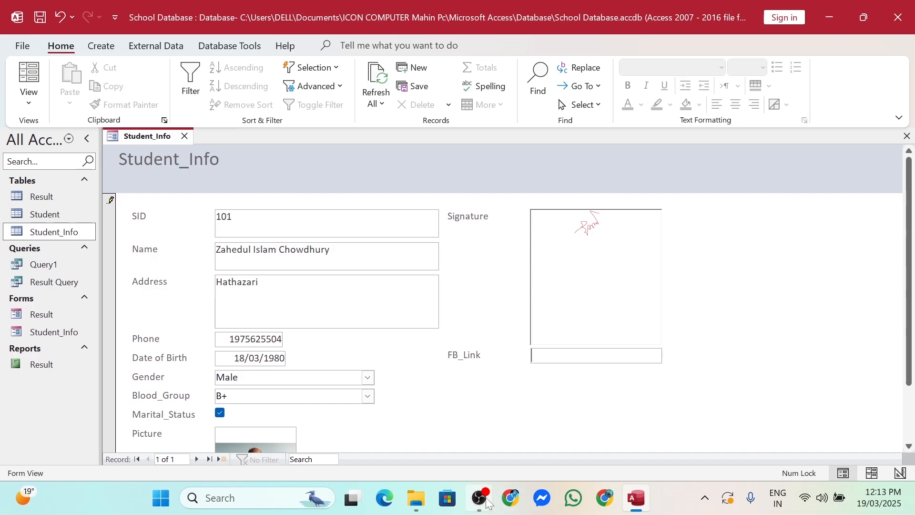
Copy the ICON Computer Technology Facebook page URL from Chrome and return to Access
click(510, 498)
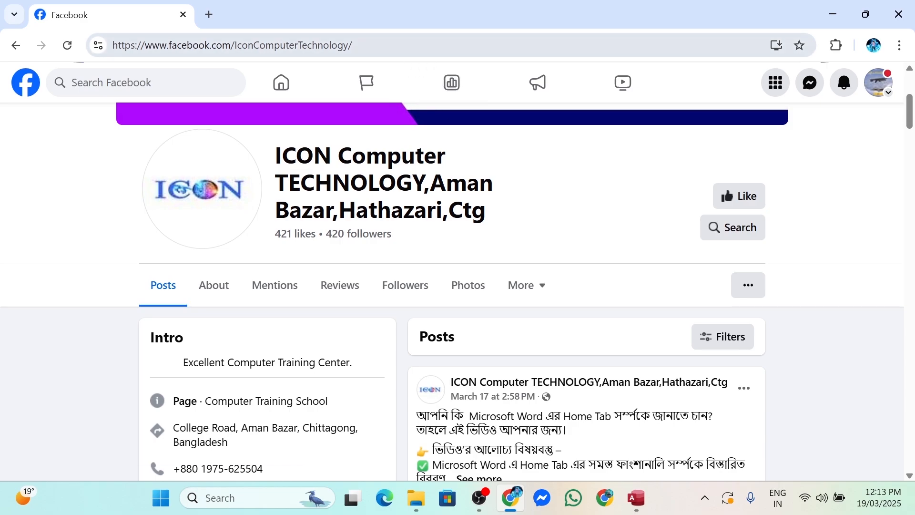
click(143, 45)
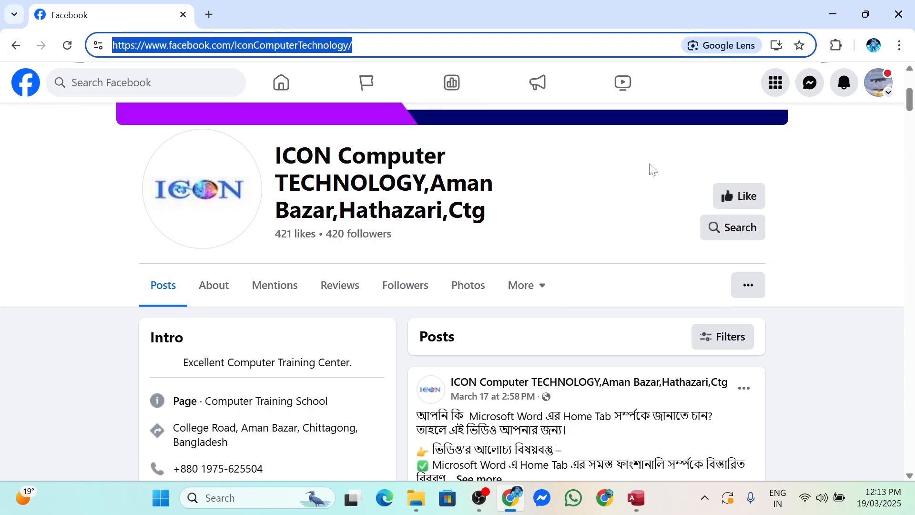
click(568, 202)
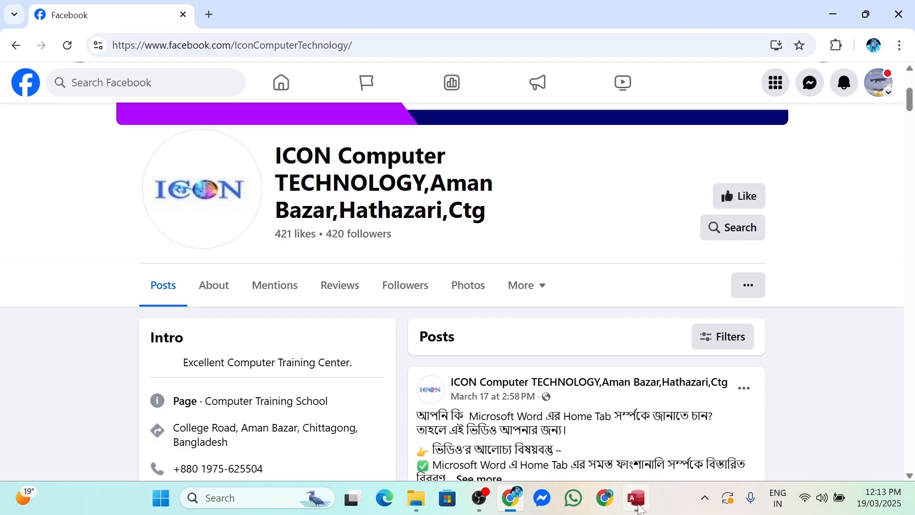
mouse_move(637, 500)
click(612, 443)
Paste the Facebook link into FB_Link, close the form, and open the Student_Info table to check
click(572, 356)
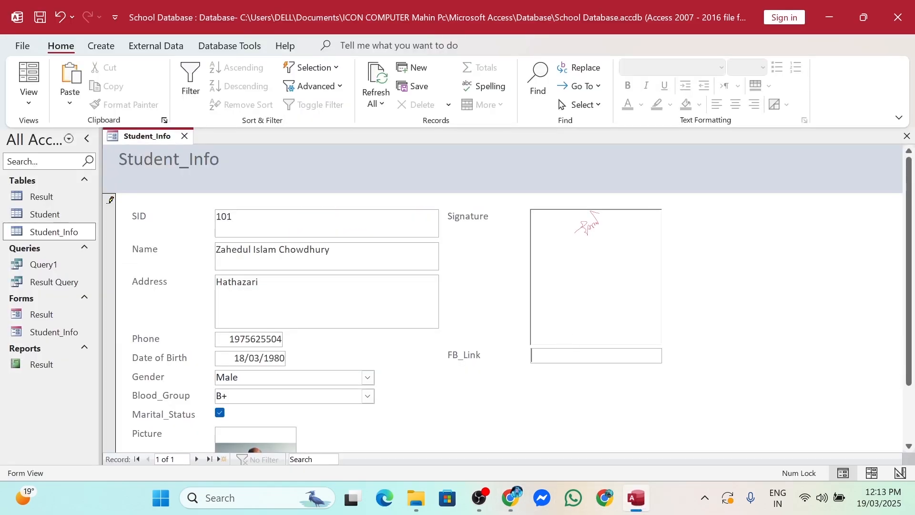
text(ComputerTechnology/)
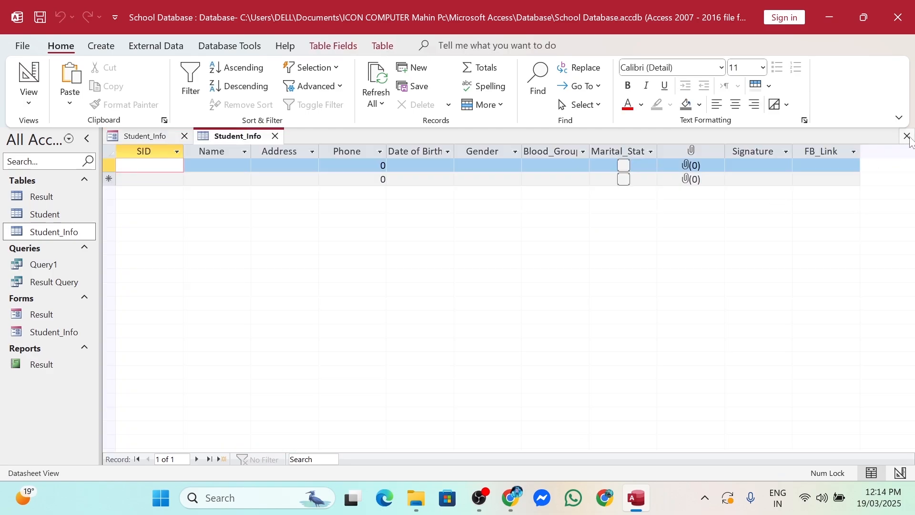
click(907, 136)
scroll(390, 272, up, 3)
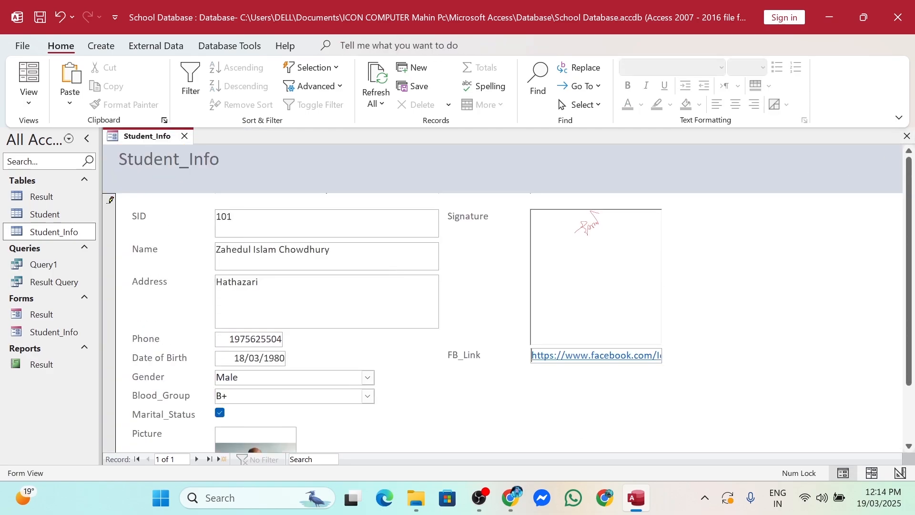
click(907, 136)
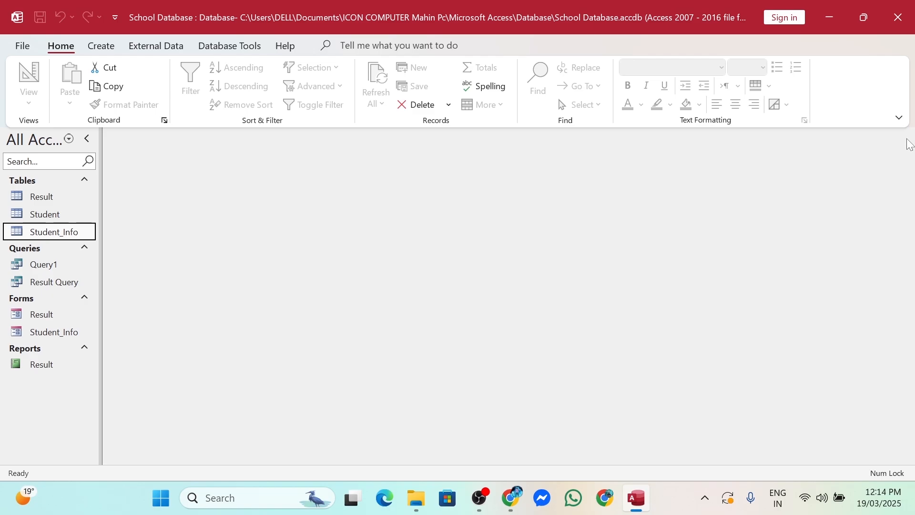
double_click(70, 237)
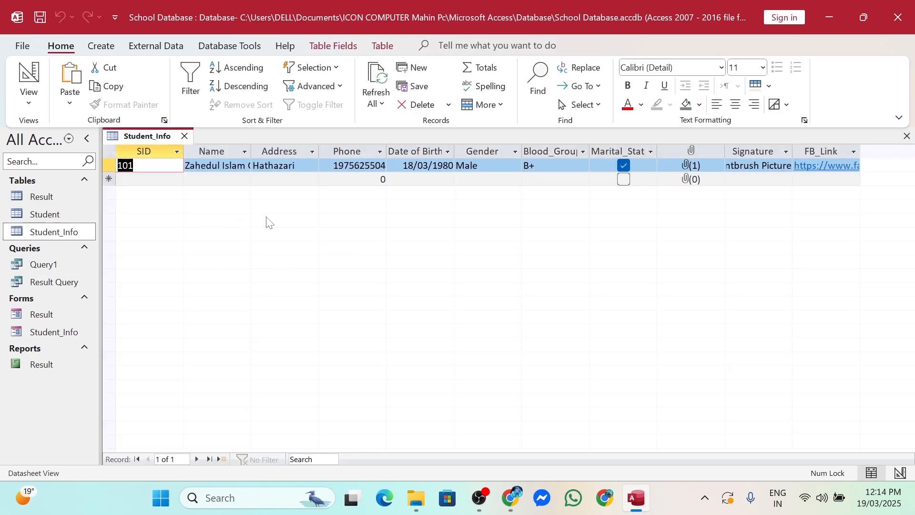
Open the Student_Info form in Design View and scroll down the design grid
right_click(41, 228)
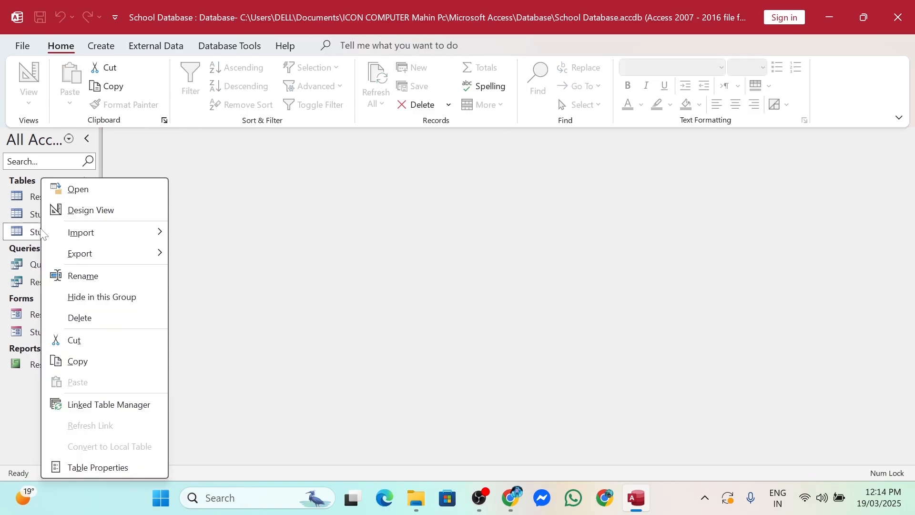
click(274, 235)
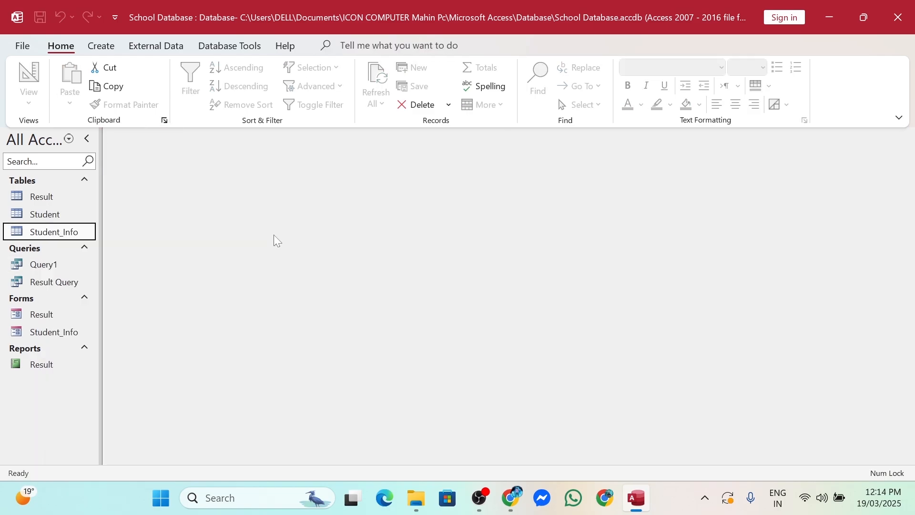
click(47, 337)
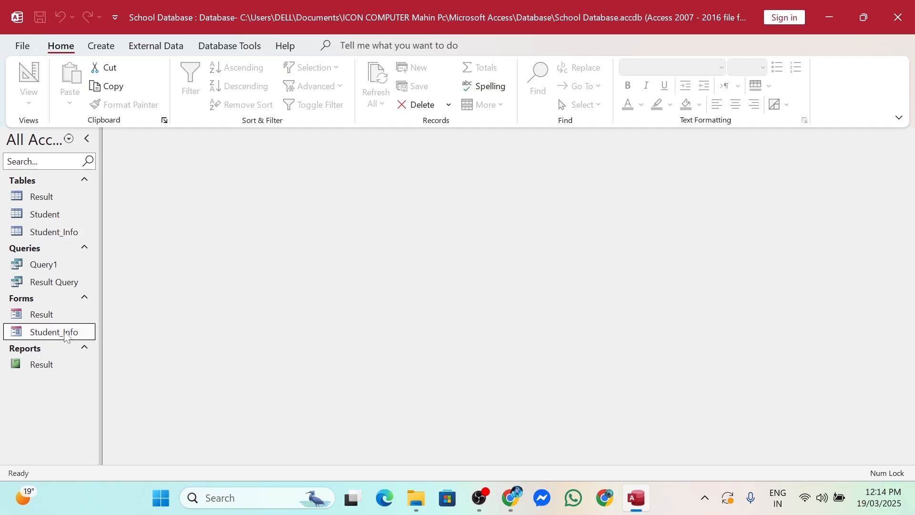
right_click(67, 336)
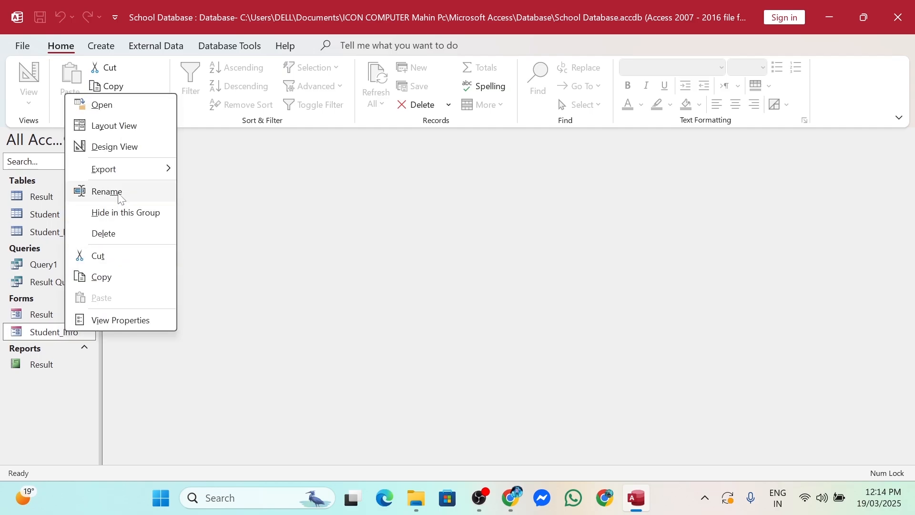
click(119, 147)
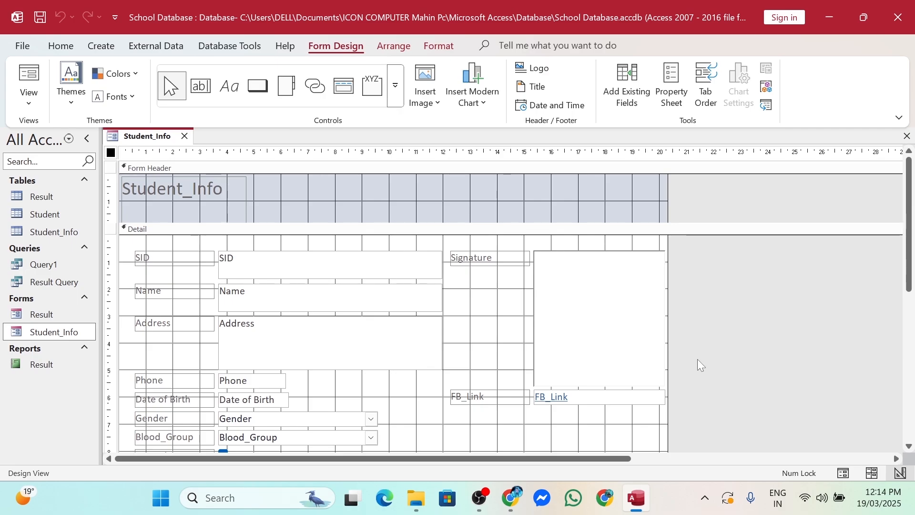
scroll(699, 359, down, 5)
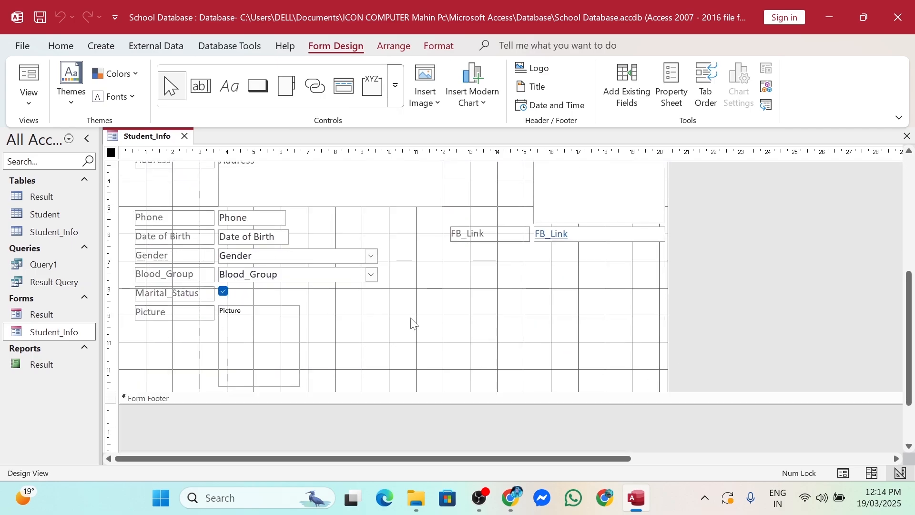
Draw a command button with the Record Operations > Add New Record action and text label 'Add'
click(254, 94)
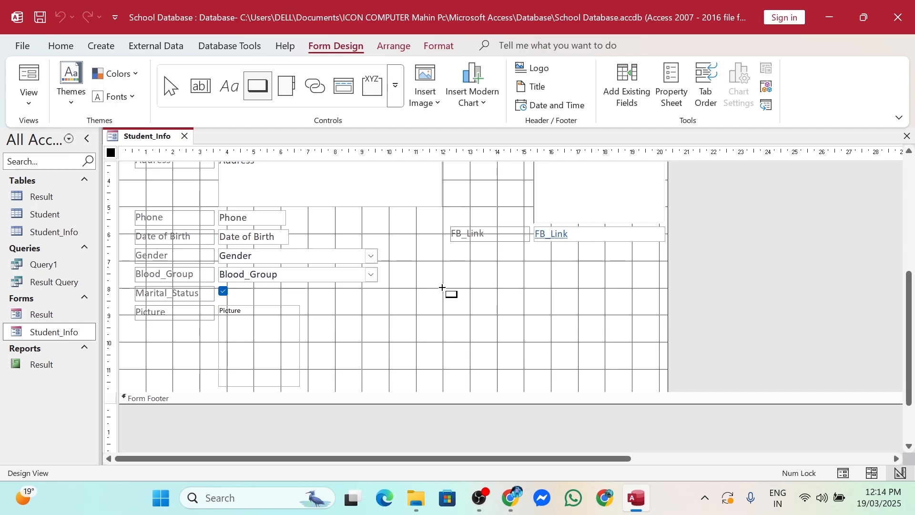
drag(444, 316, 485, 350)
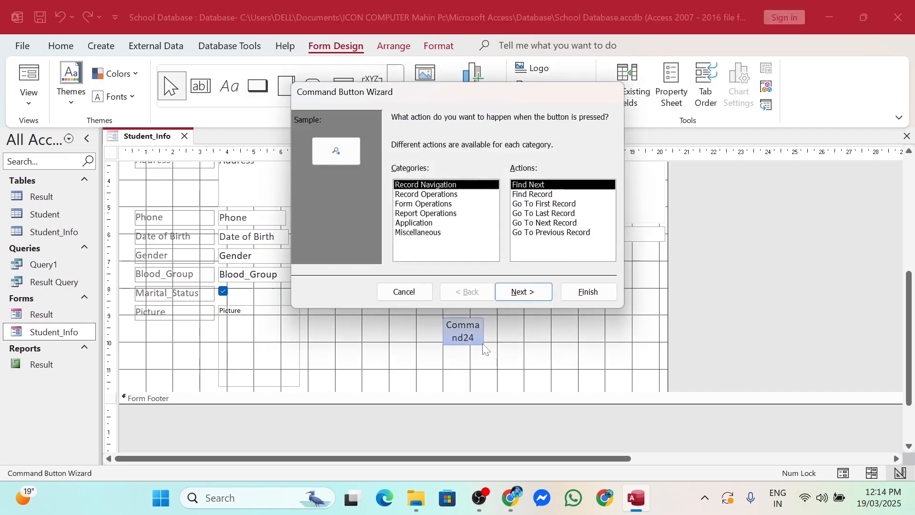
click(429, 194)
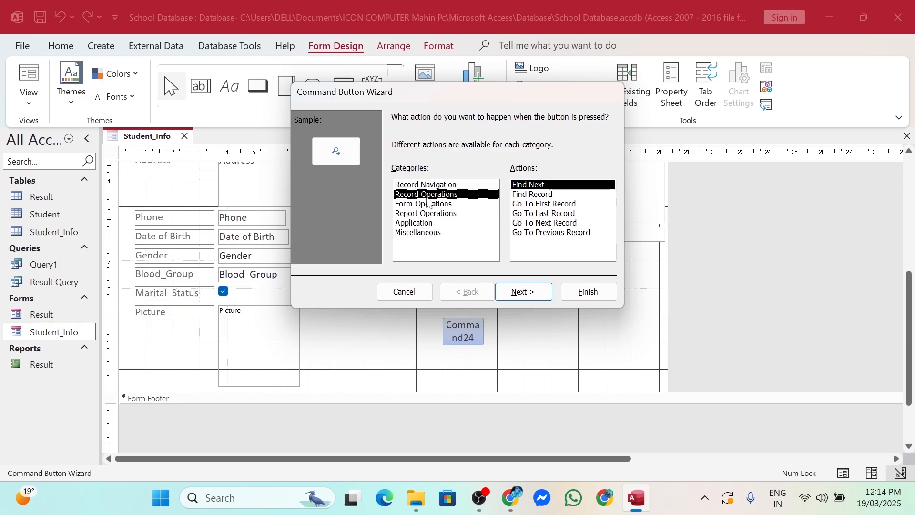
click(427, 204)
click(424, 223)
click(426, 204)
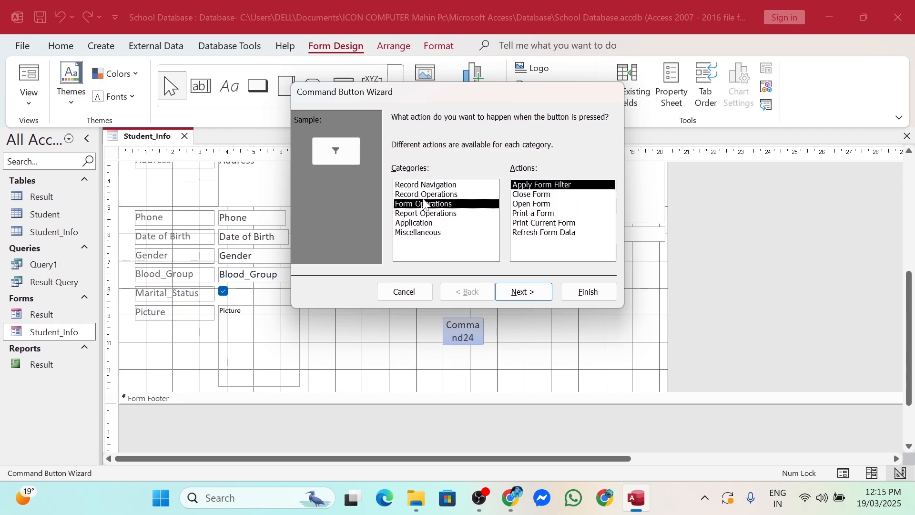
click(428, 194)
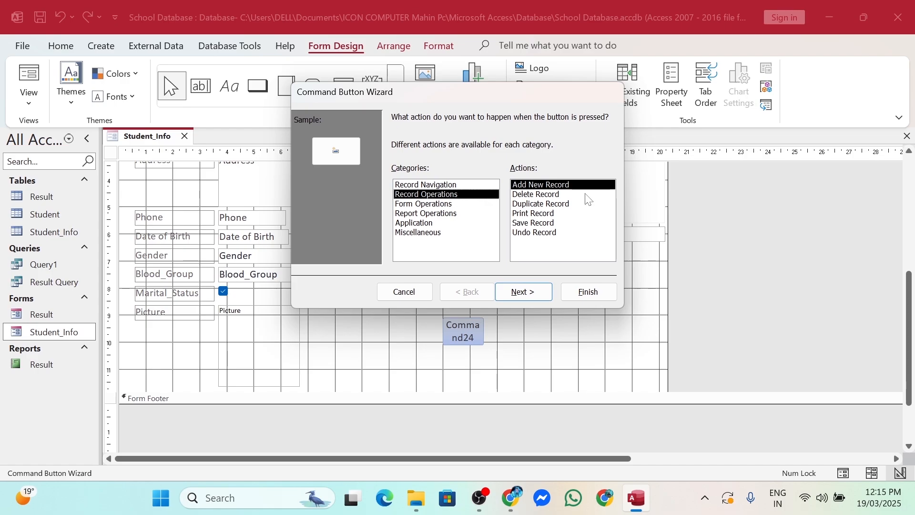
click(523, 300)
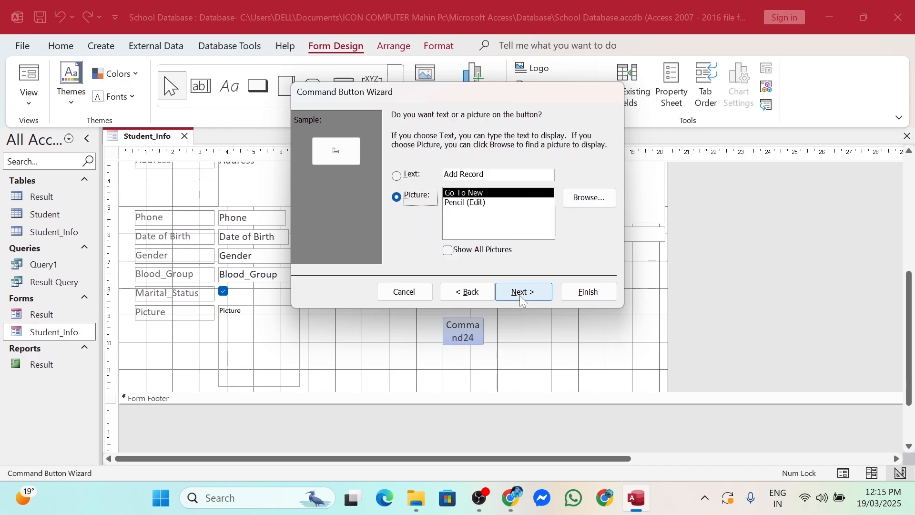
click(494, 175)
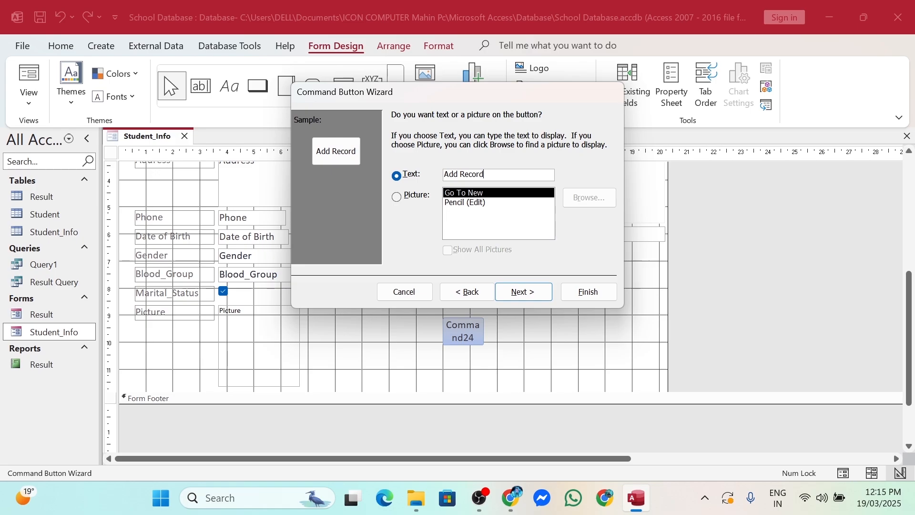
key(BackSpace)
key(BackSpace)
key(BackSpace)
key(BackSpace)
key(BackSpace)
key(BackSpace)
key(BackSpace)
click(531, 293)
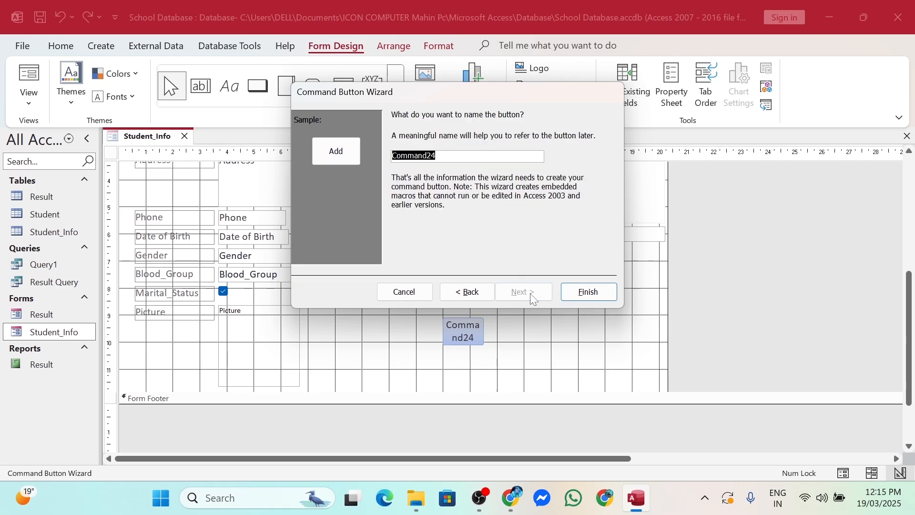
click(581, 297)
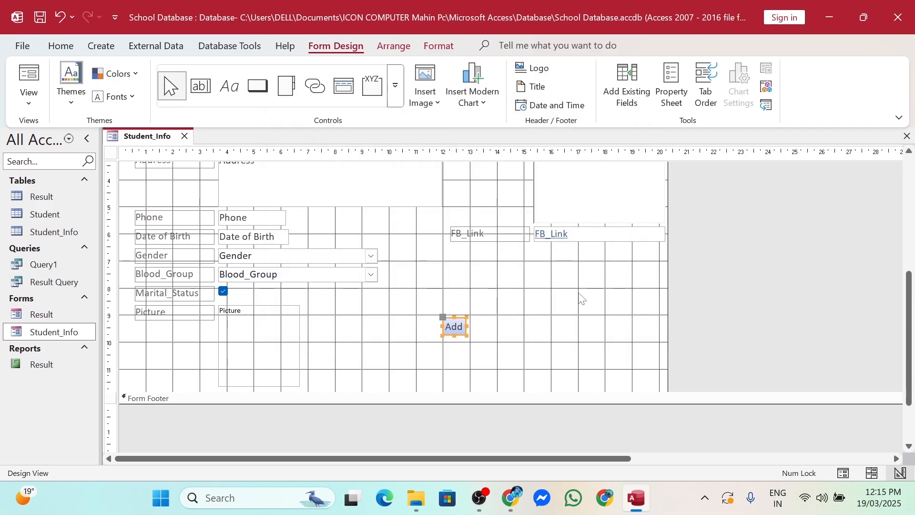
Draw a second button beside Add that runs Save Record, with text label 'Save'
click(259, 88)
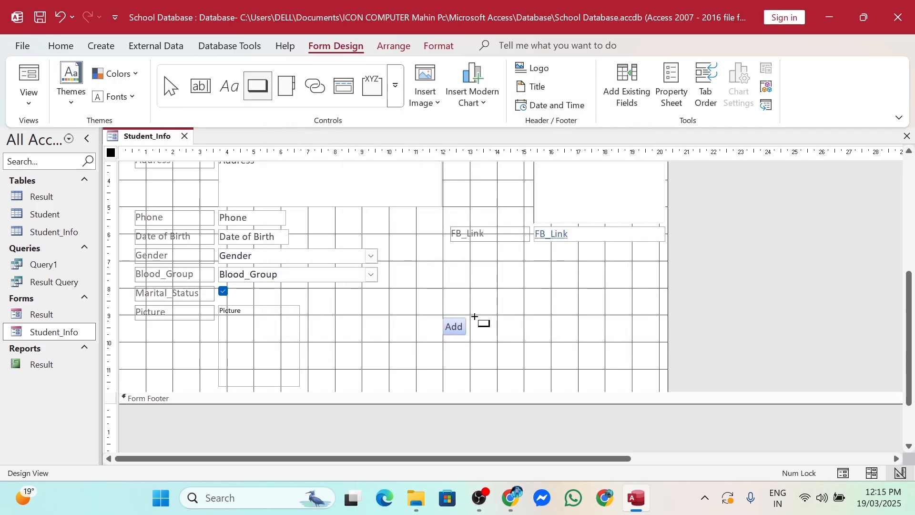
drag(475, 318, 500, 334)
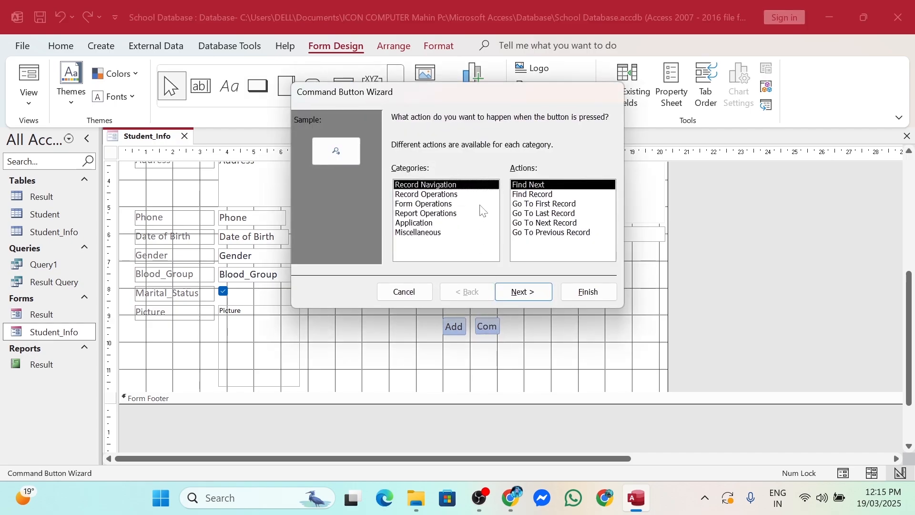
click(456, 195)
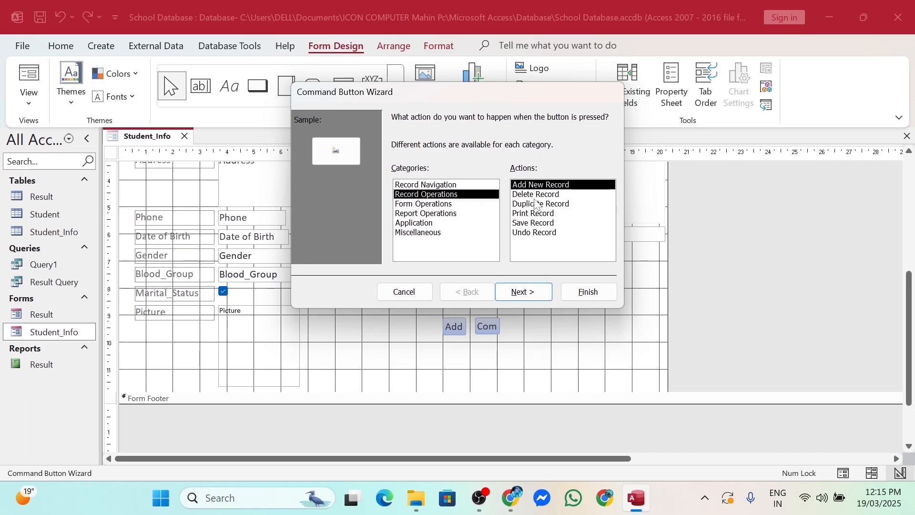
click(538, 224)
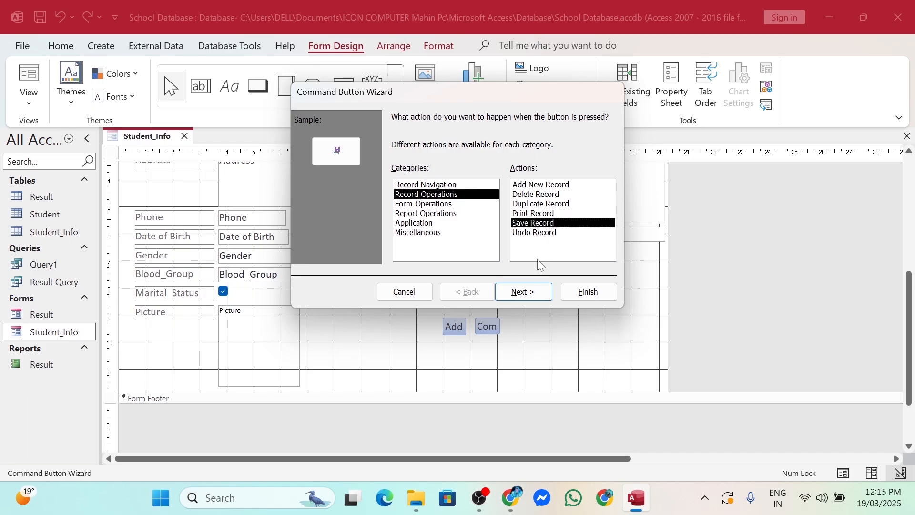
click(523, 295)
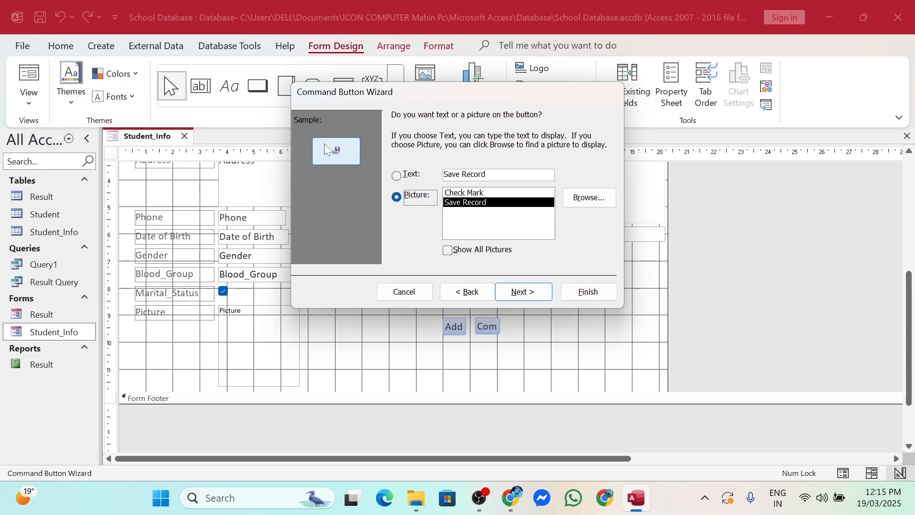
click(410, 180)
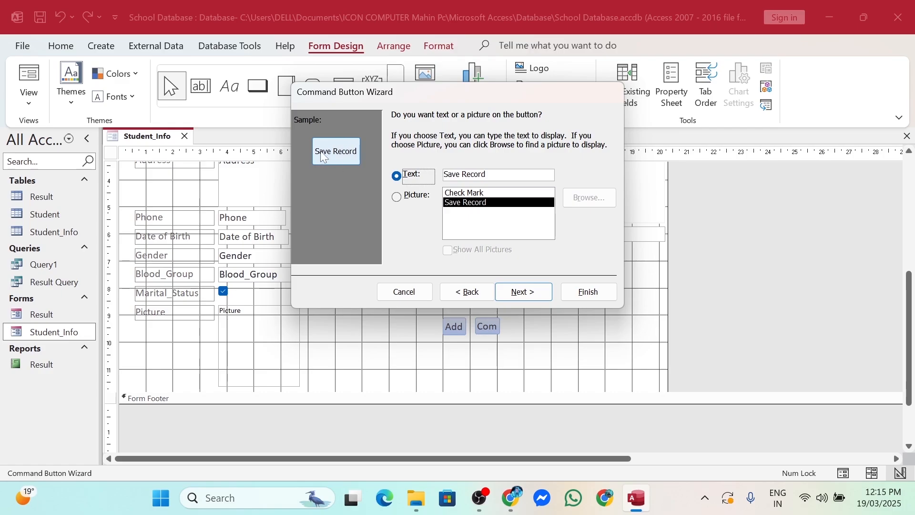
click(486, 174)
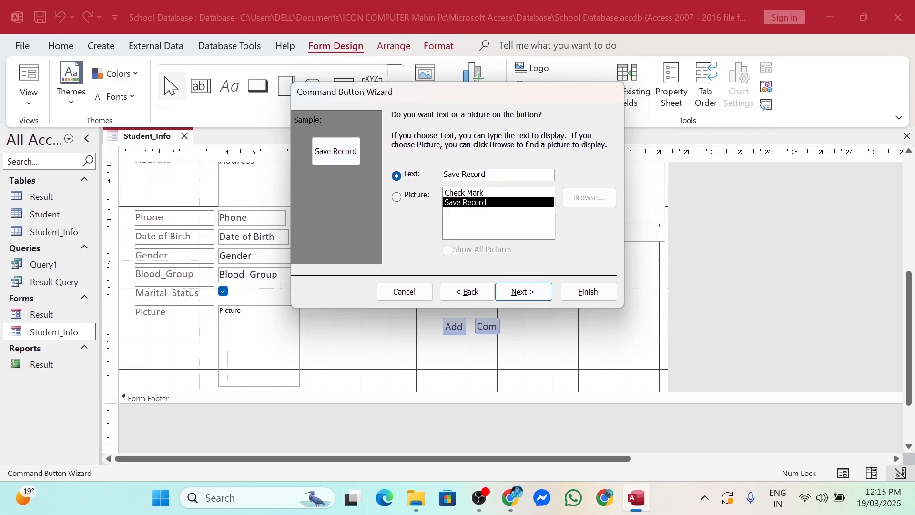
key(BackSpace)
key(BackSpace)
key(BackSpace)
key(BackSpace)
key(BackSpace)
key(BackSpace)
key(BackSpace)
click(511, 290)
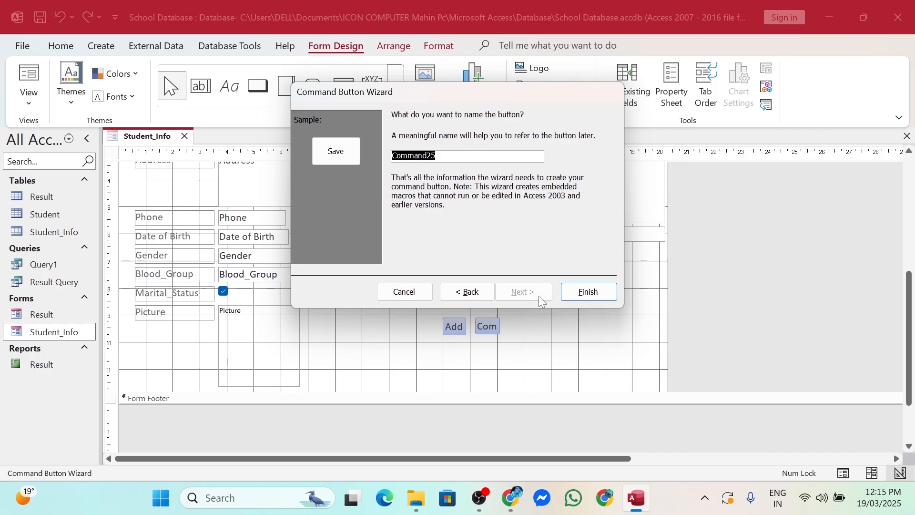
click(588, 292)
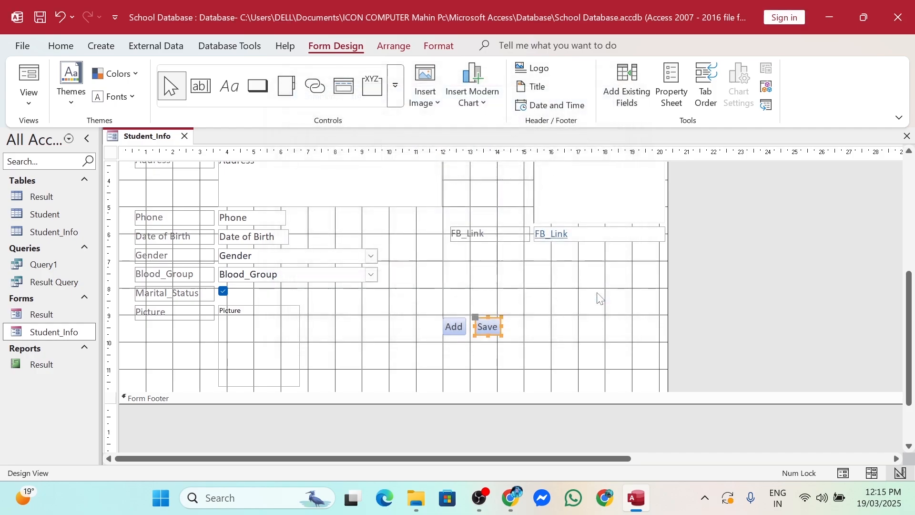
click(256, 87)
Draw a third button beside Save that runs Delete Record, with text label 'Delete'
drag(507, 317, 537, 338)
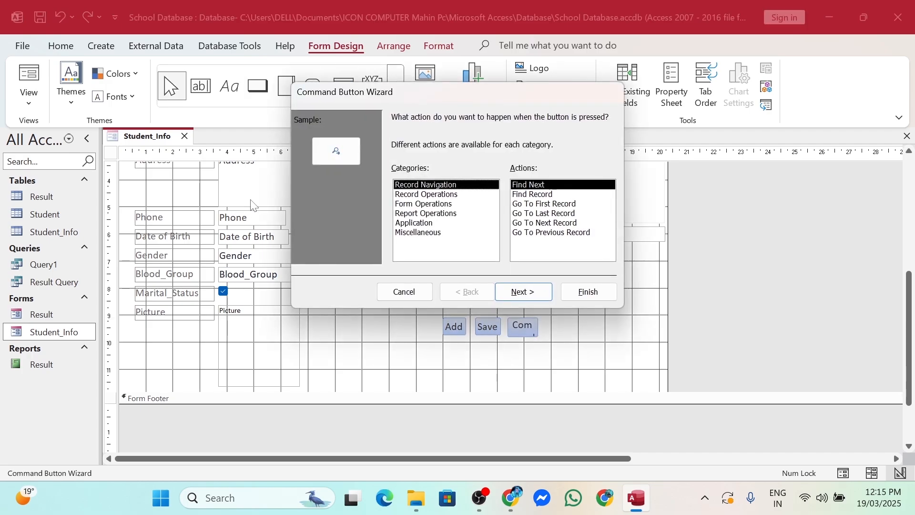
click(430, 195)
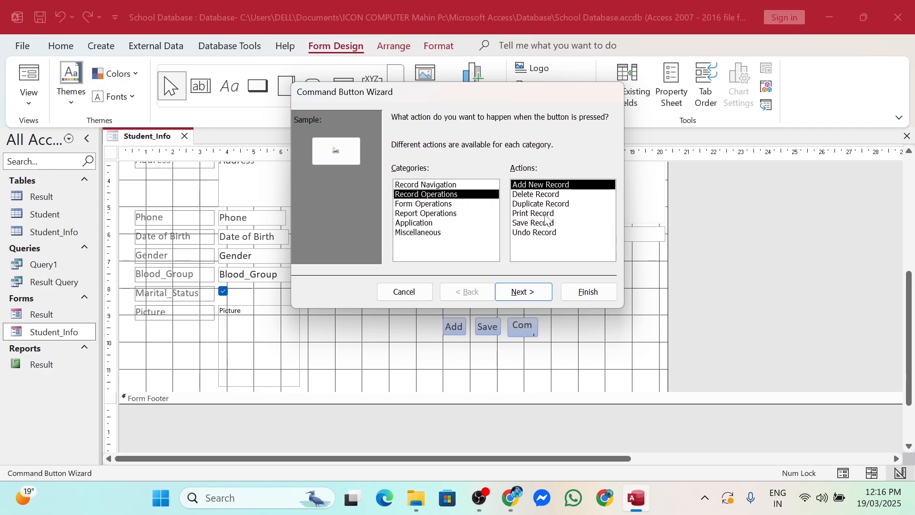
click(527, 196)
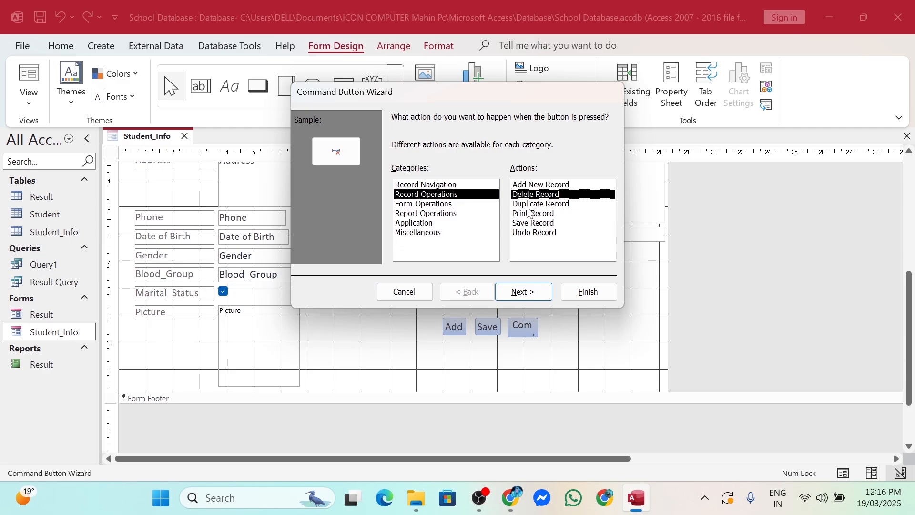
click(524, 296)
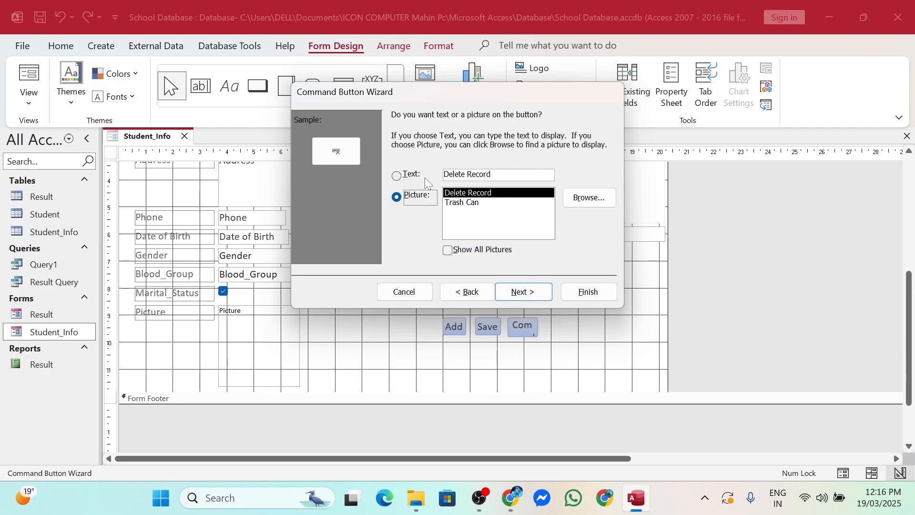
click(404, 176)
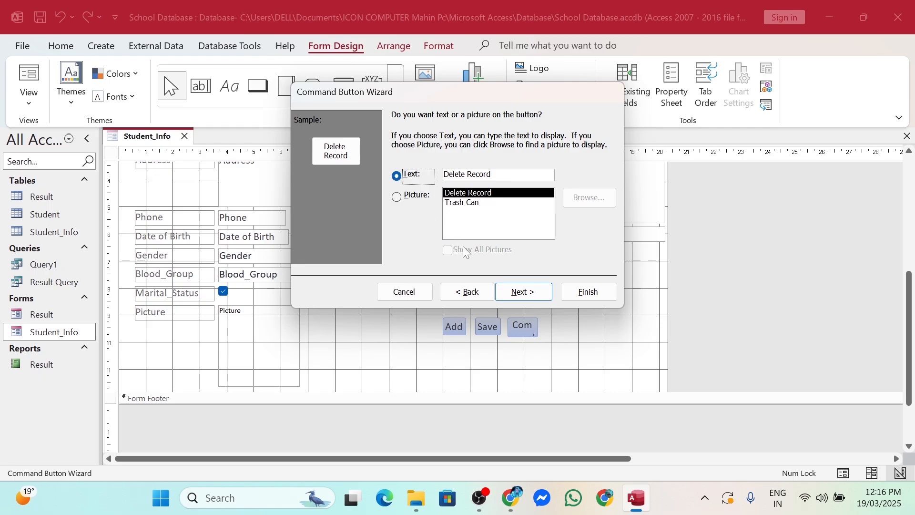
click(508, 174)
key(BackSpace)
key(BackSpace)
key(BackSpace)
key(BackSpace)
key(BackSpace)
key(BackSpace)
key(BackSpace)
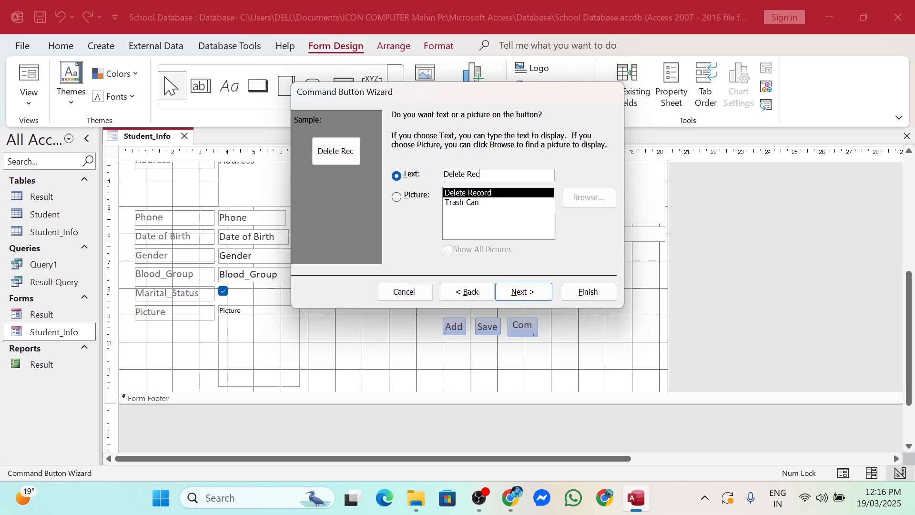
click(534, 295)
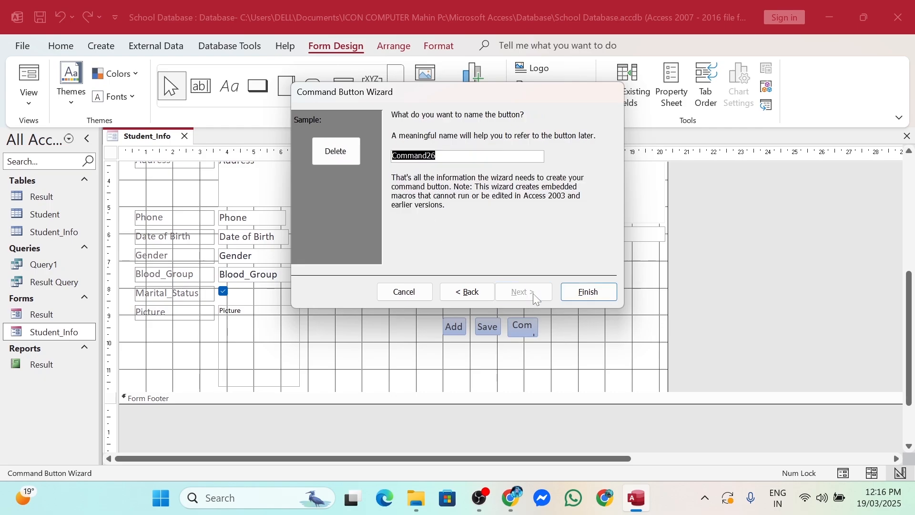
click(592, 295)
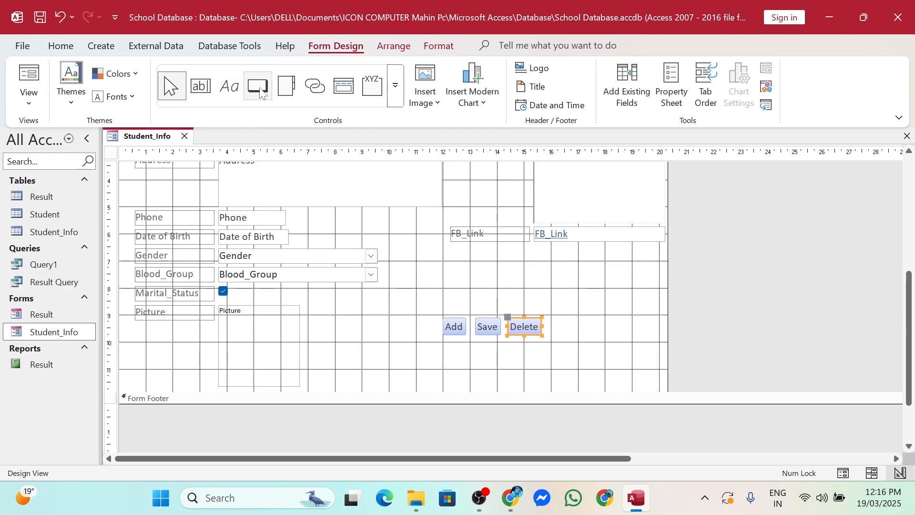
click(394, 90)
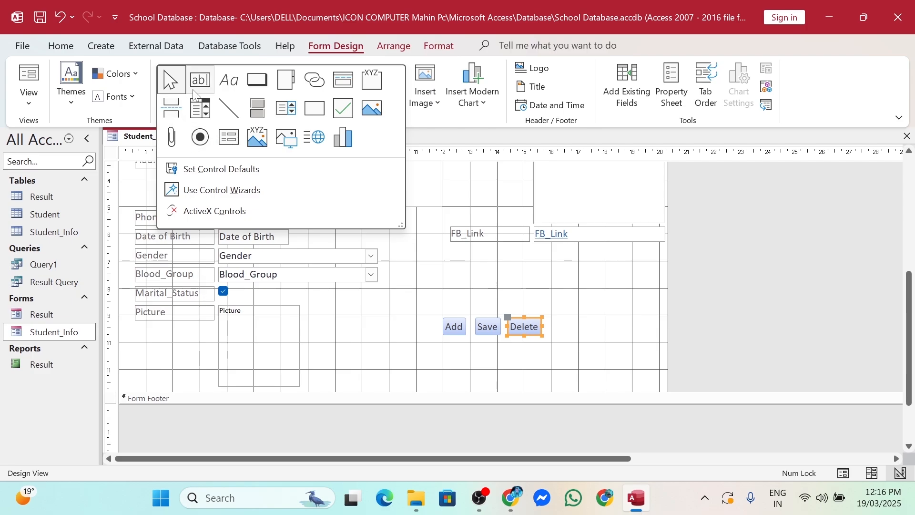
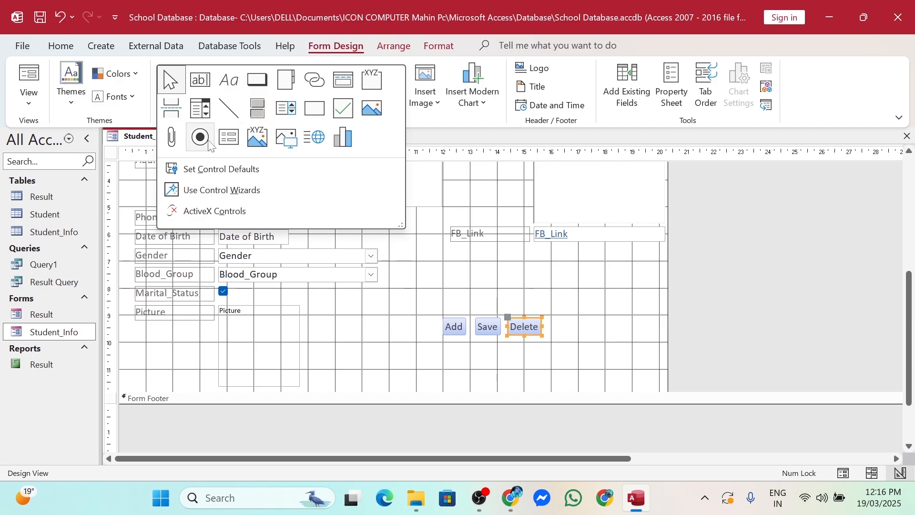
Draw a button beside Delete that runs Form Operations > Close Form, with the text label 'Exit'
click(251, 81)
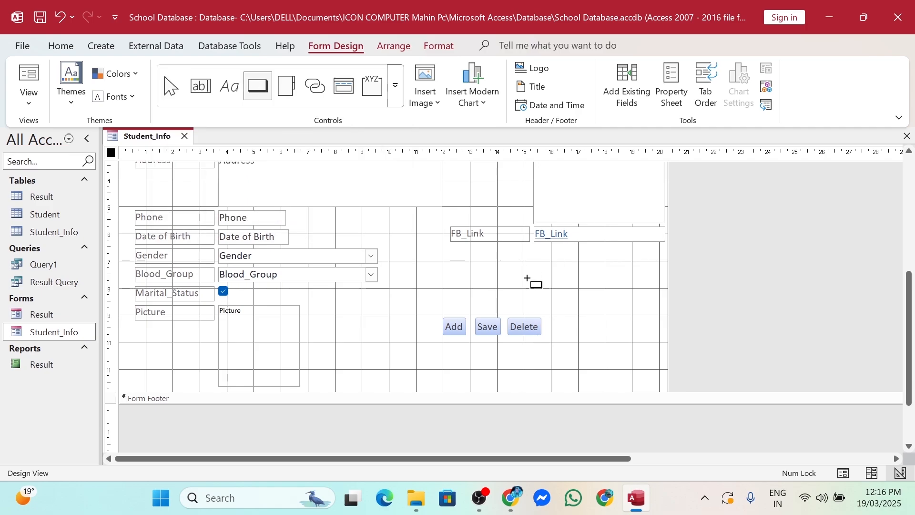
drag(549, 315, 581, 336)
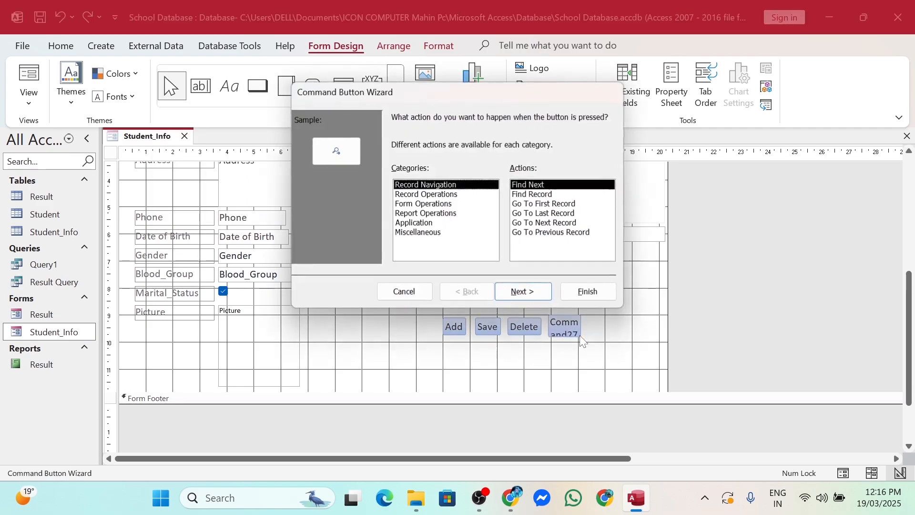
click(403, 194)
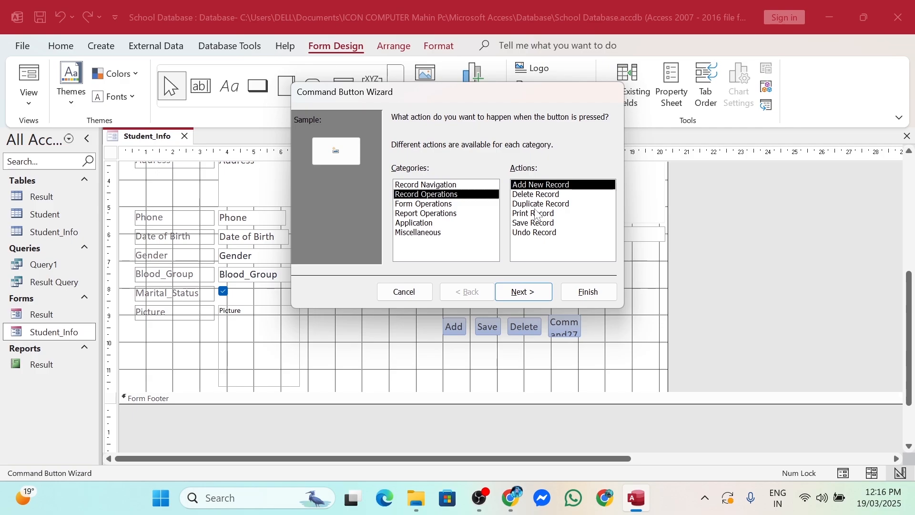
click(402, 208)
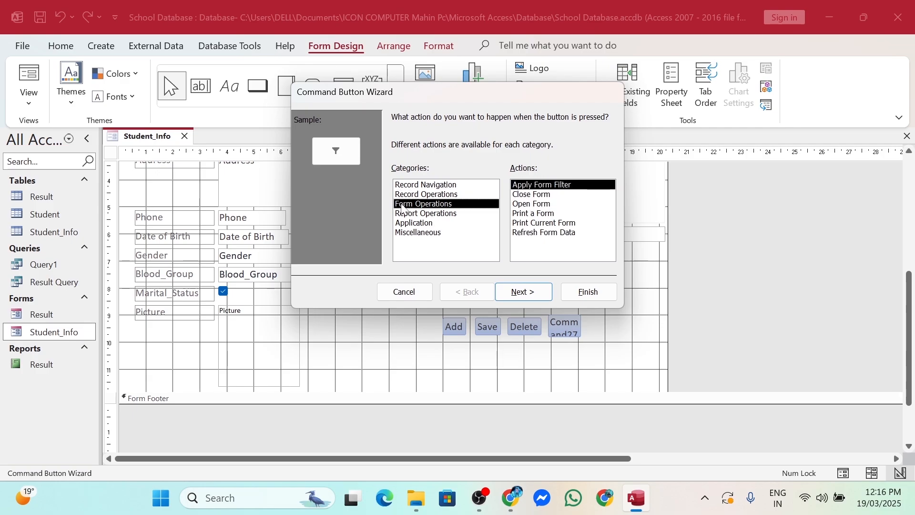
click(528, 195)
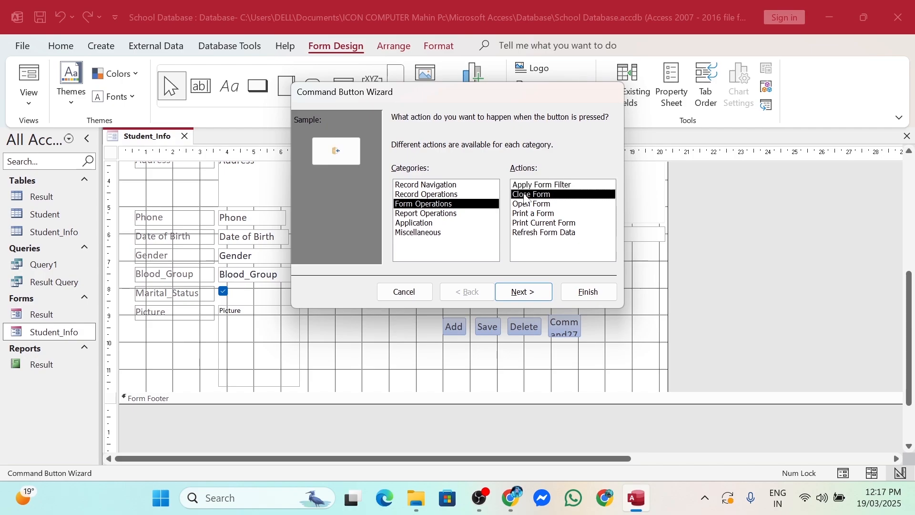
click(529, 296)
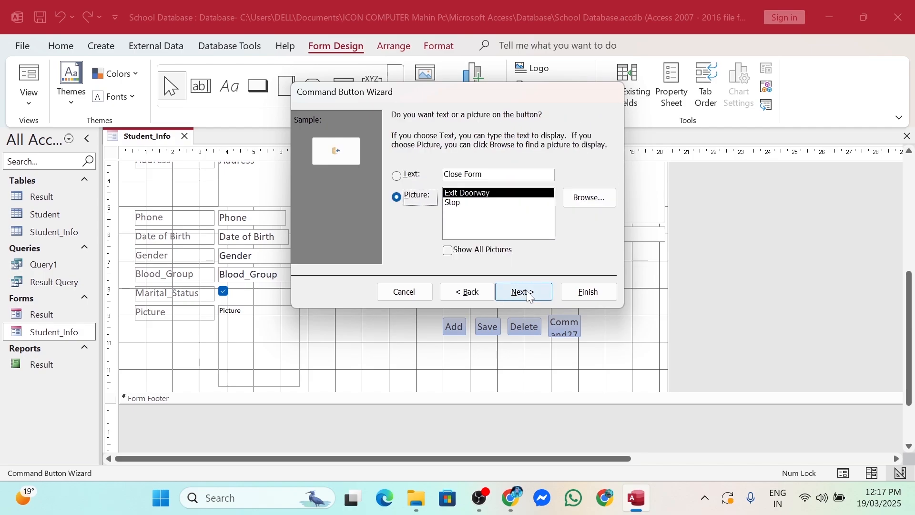
click(397, 175)
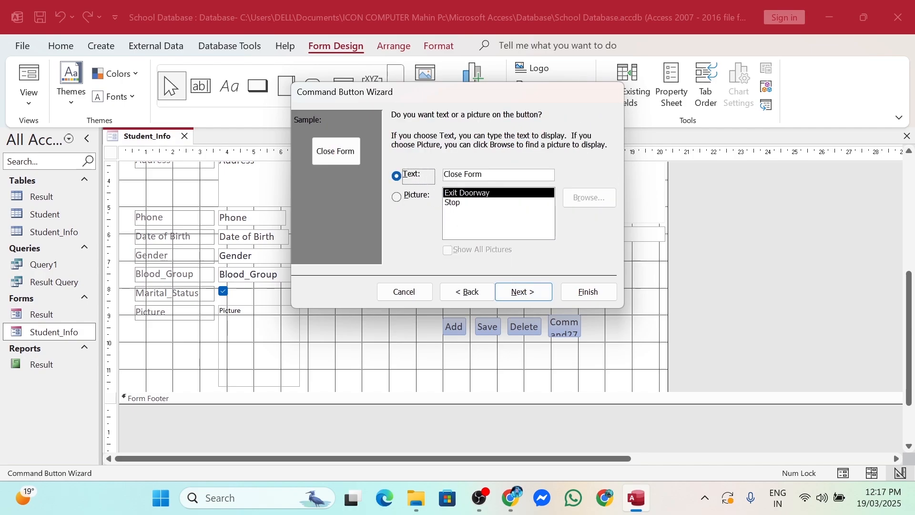
key(BackSpace)
key(BackSpace)
key(BackSpace)
key(BackSpace)
key(BackSpace)
key(BackSpace)
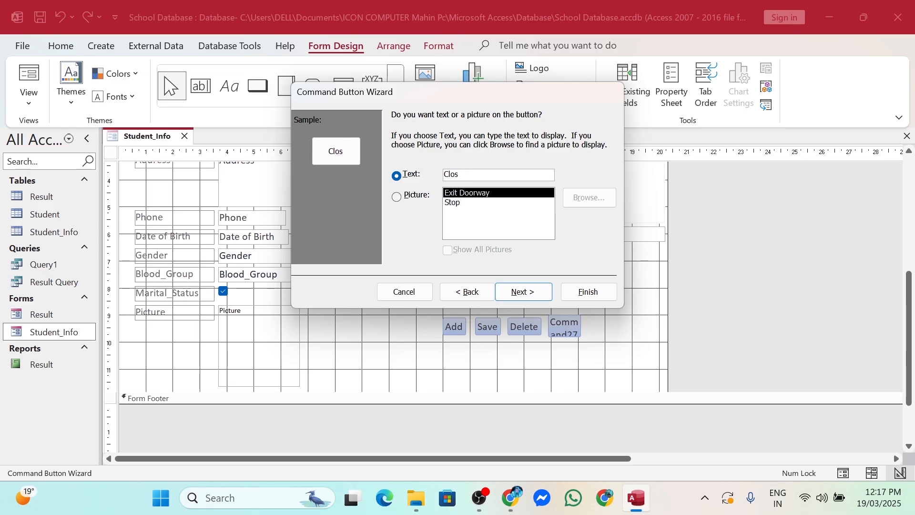
key(BackSpace)
key(BackSpace)
key(BackSpace)
key(BackSpace)
text(Exit)
click(518, 293)
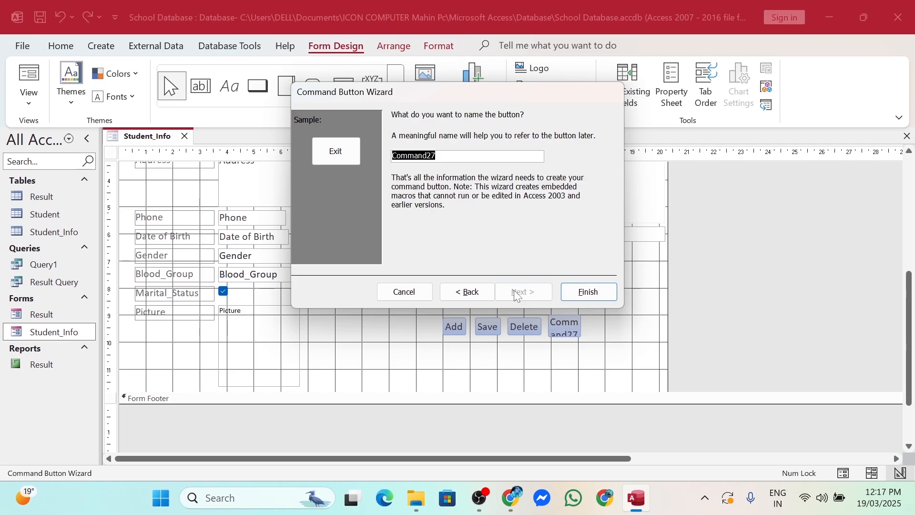
click(602, 292)
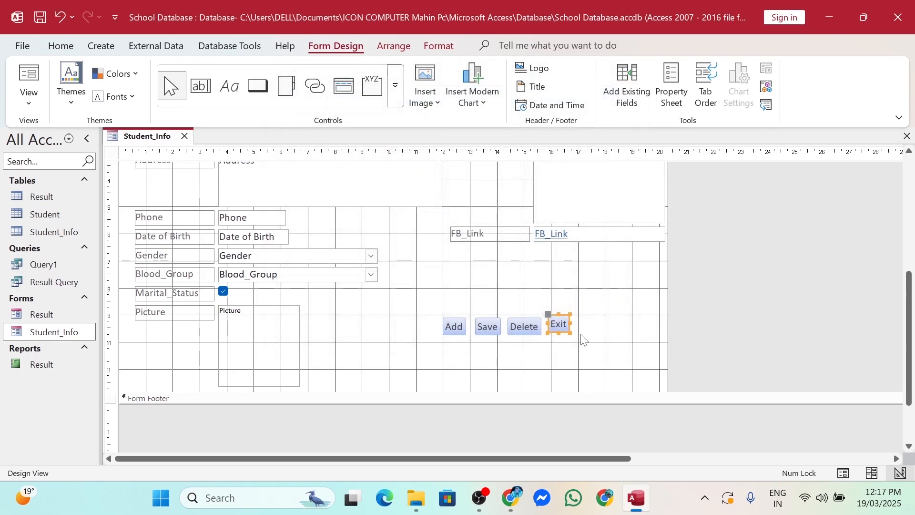
Save and close the Student_Info design, then reopen the form in Form View
click(605, 336)
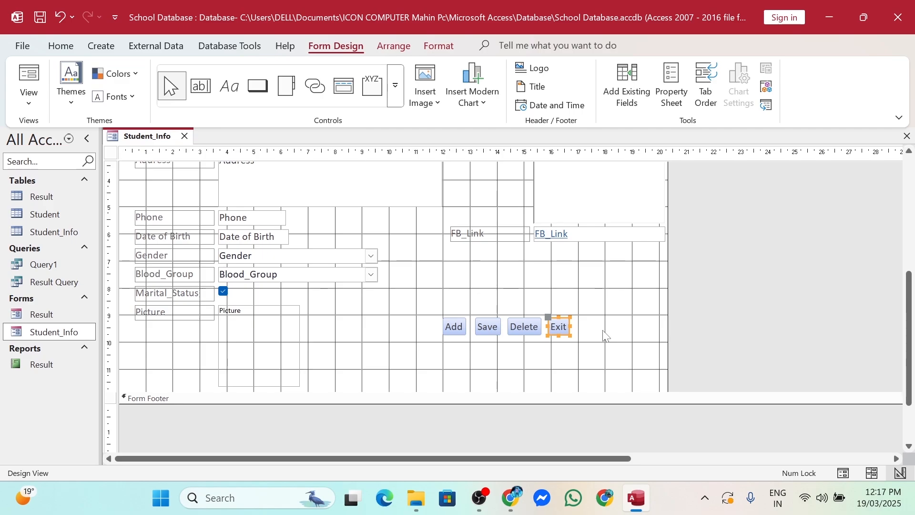
click(908, 137)
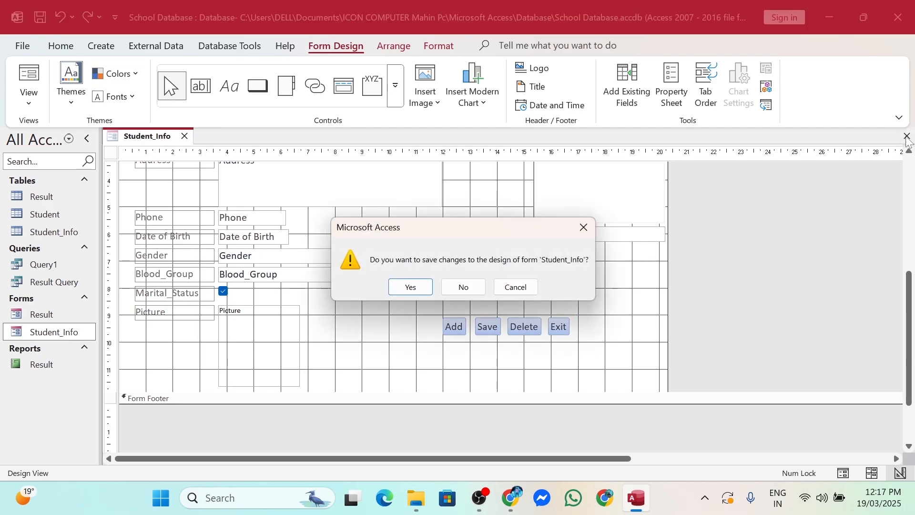
click(409, 287)
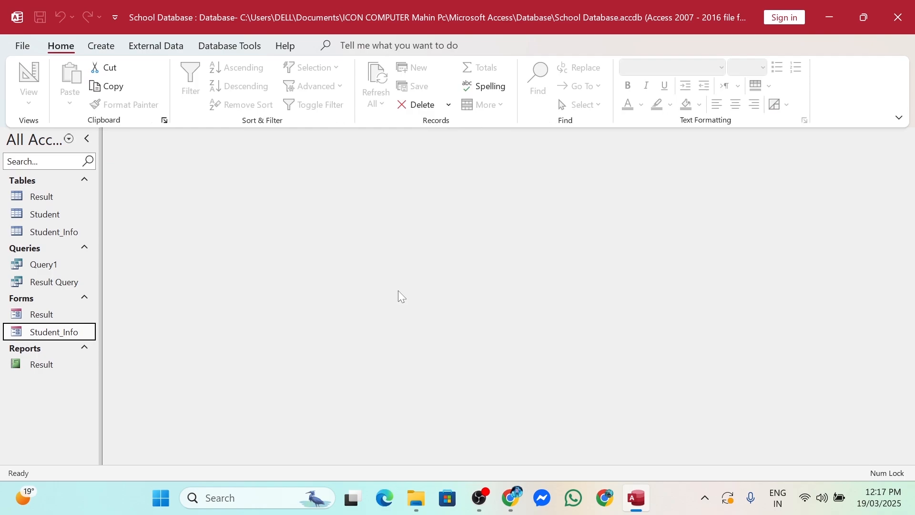
double_click(53, 333)
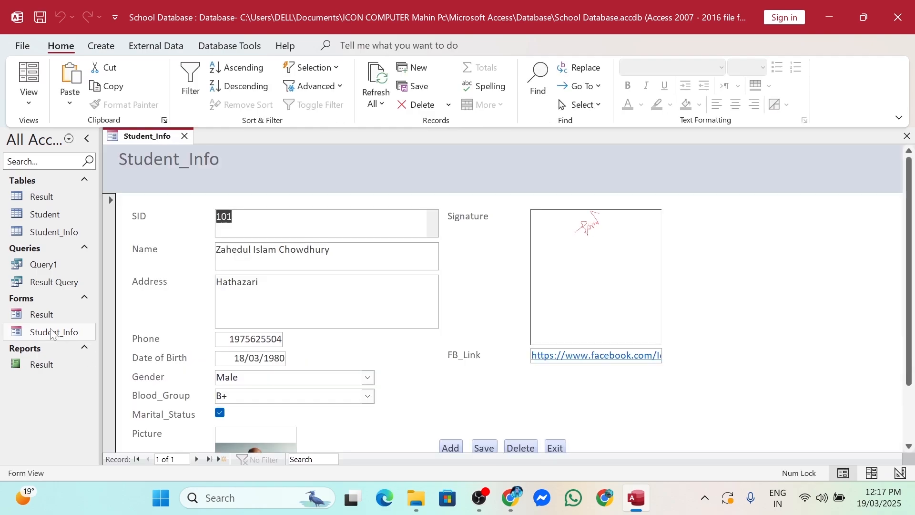
scroll(429, 389, down, 2)
scroll(436, 388, up, 2)
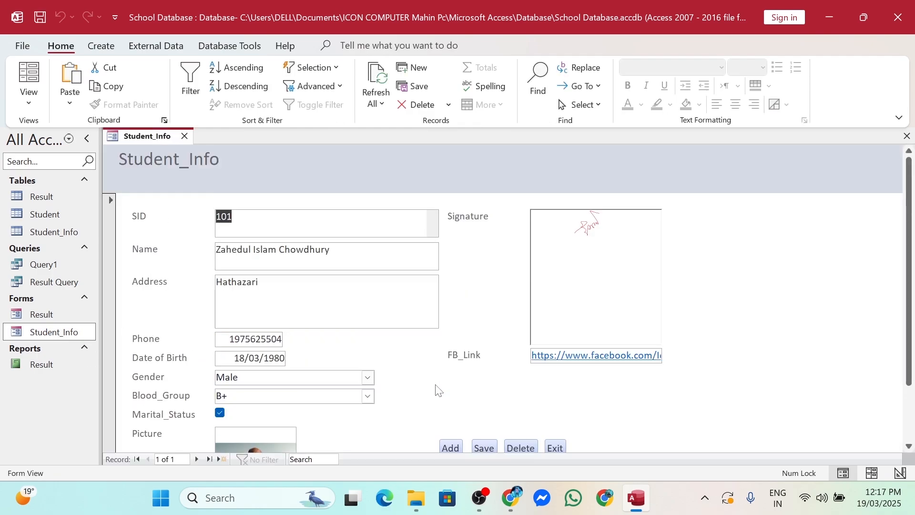
scroll(482, 340, down, 2)
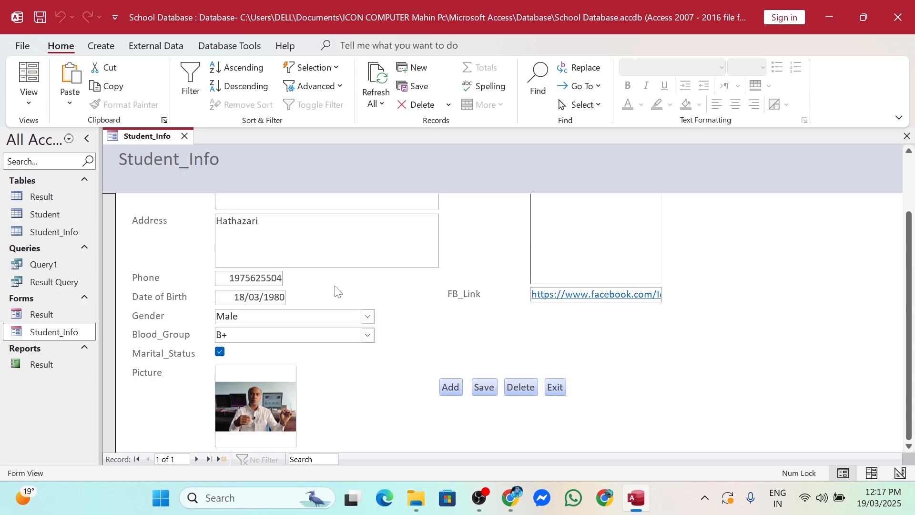
Start a new student record and enter its SID, the student's full name, address and phone number
click(451, 391)
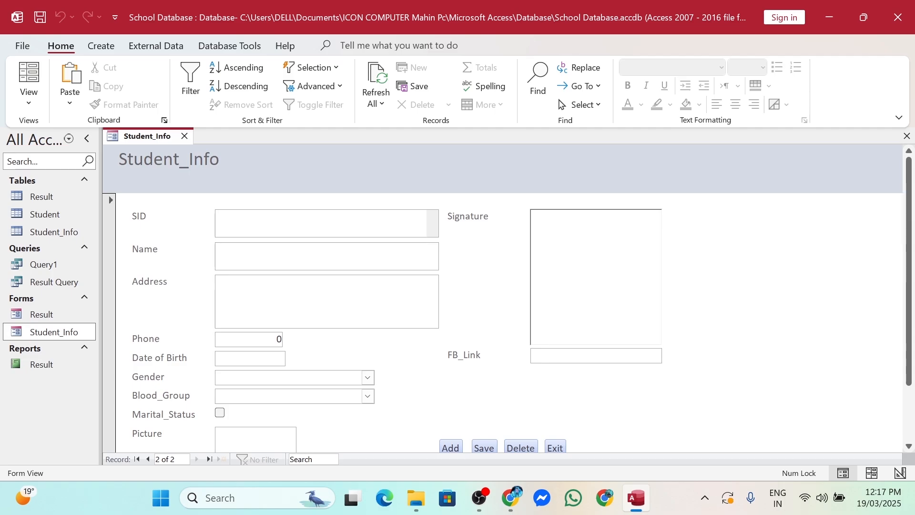
text(102)
key(Tab)
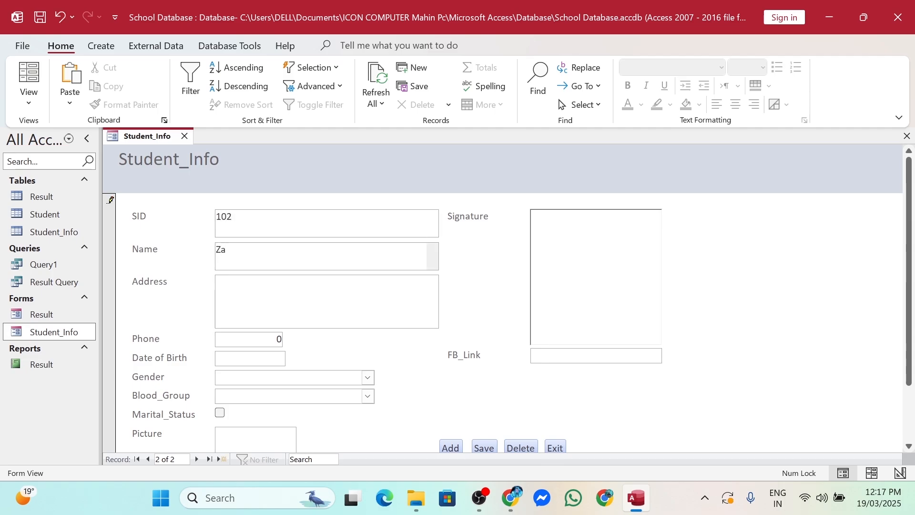
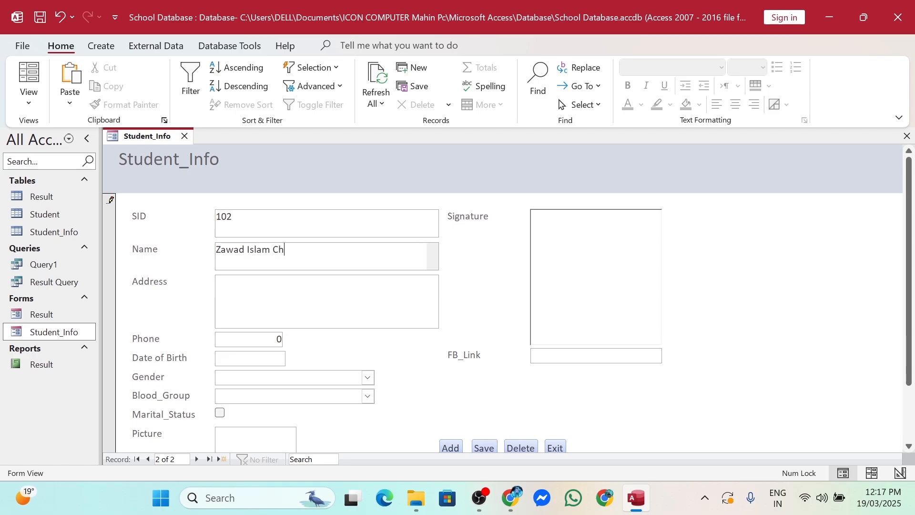
key(Tab)
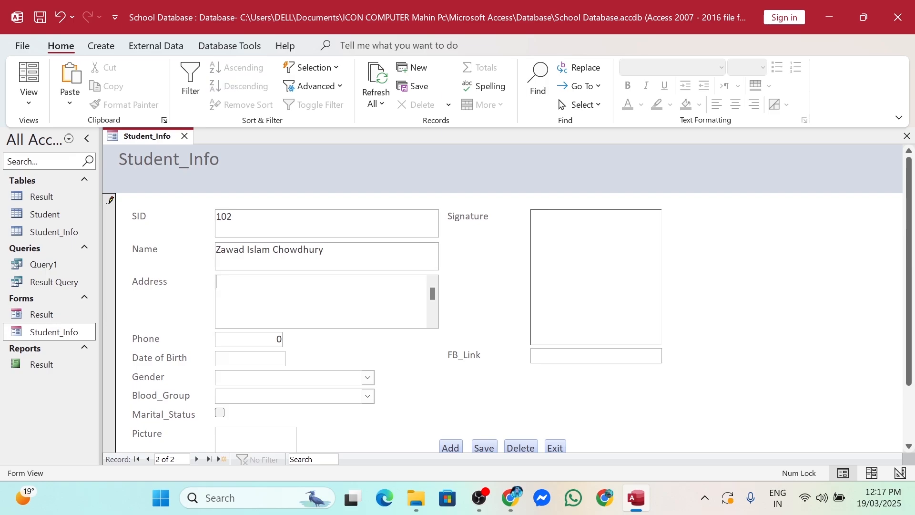
text(Hat)
text(hazar)
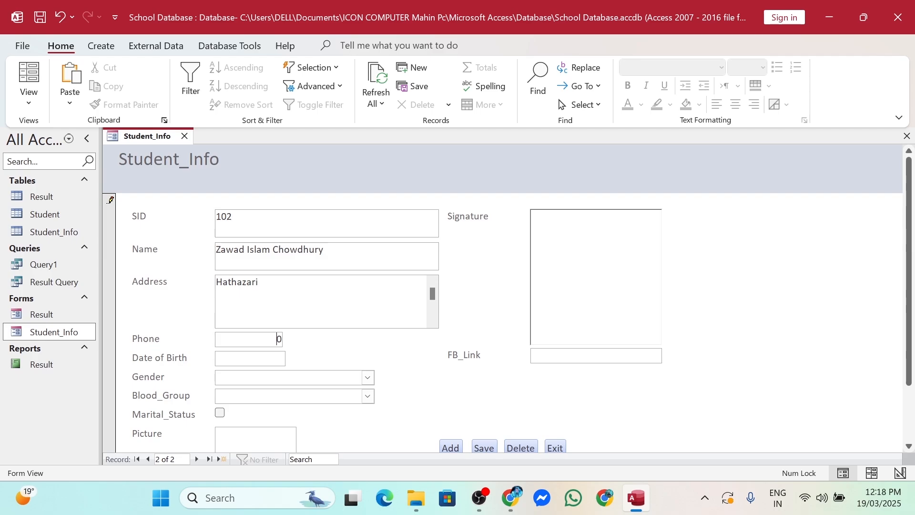
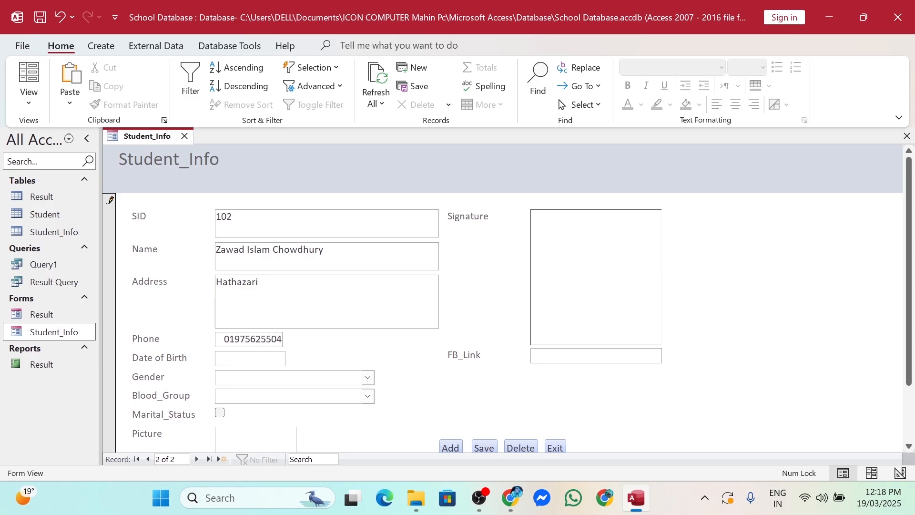
Set the date of birth to 18 March and change the year to 17
click(293, 358)
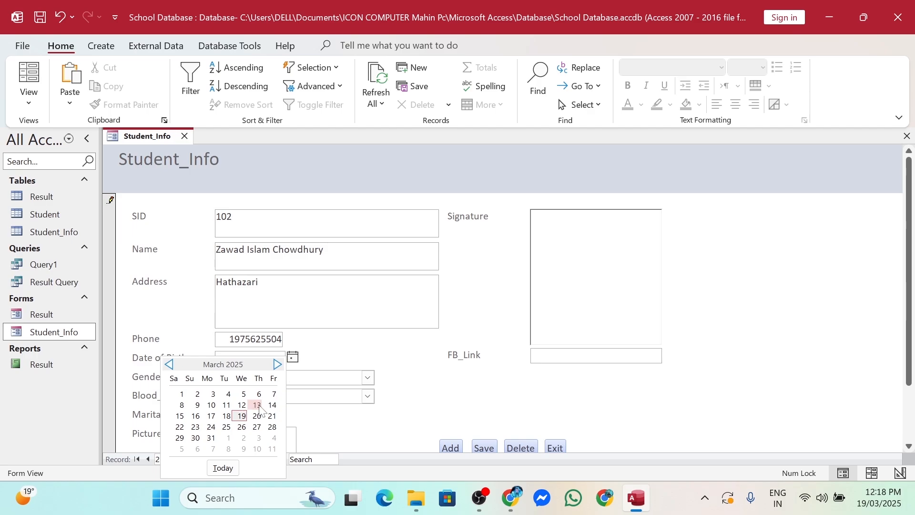
click(227, 417)
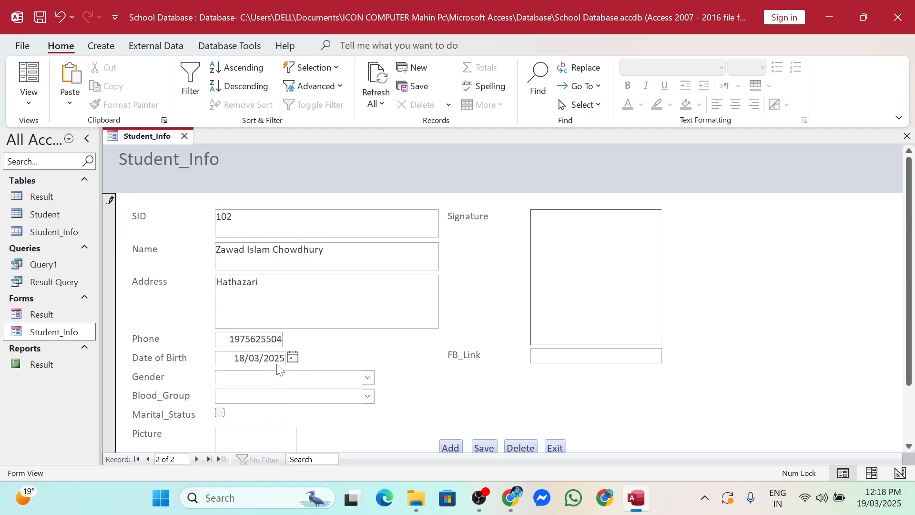
drag(276, 359, 287, 360)
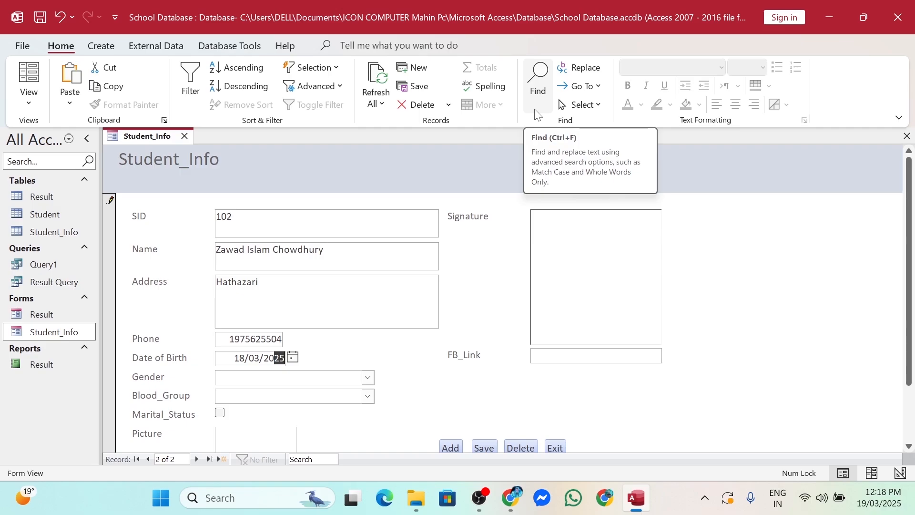
text(17)
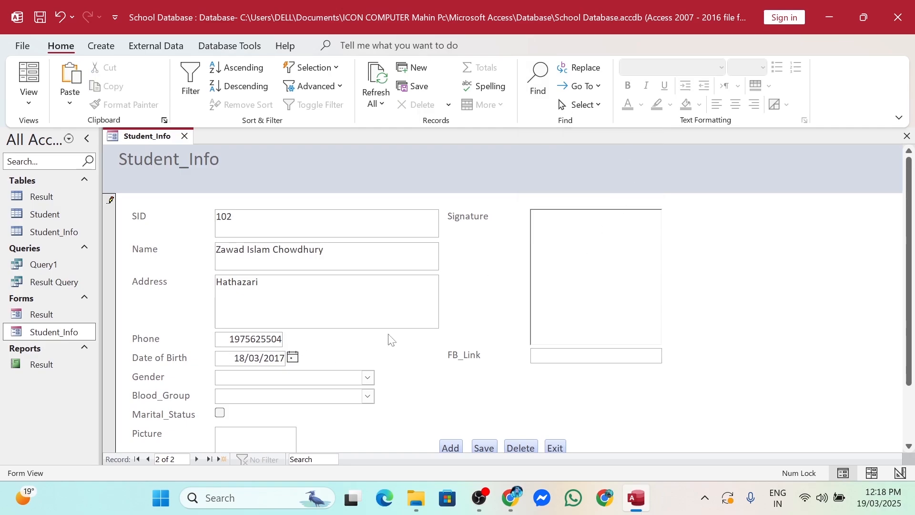
Set Gender to Male and Blood_Group to B+, then select the Picture field
click(368, 378)
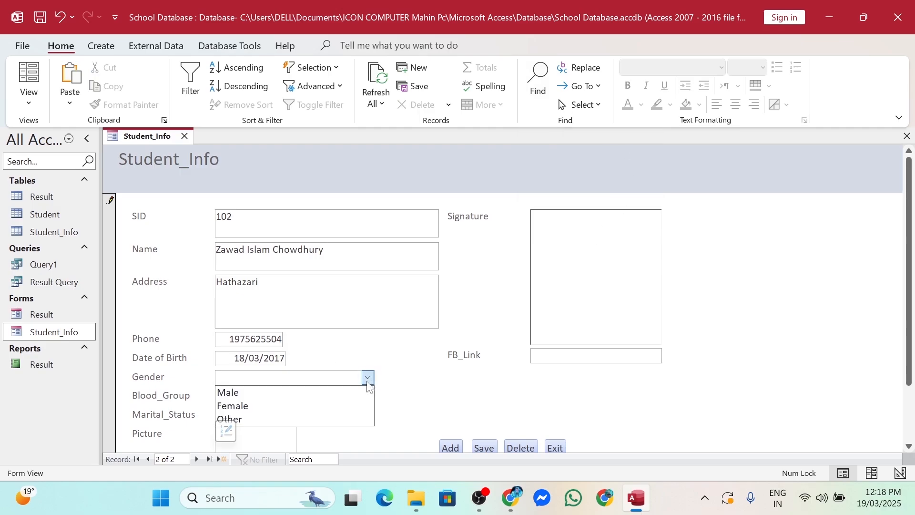
click(263, 397)
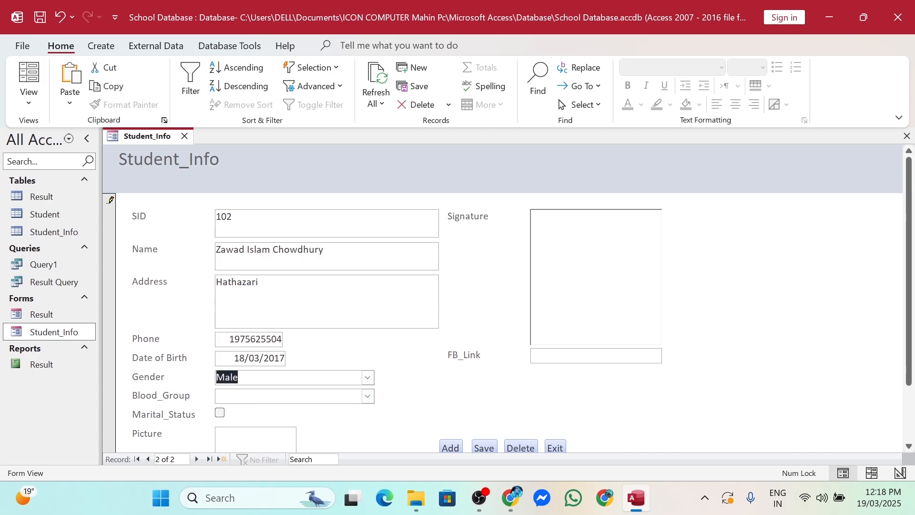
click(367, 396)
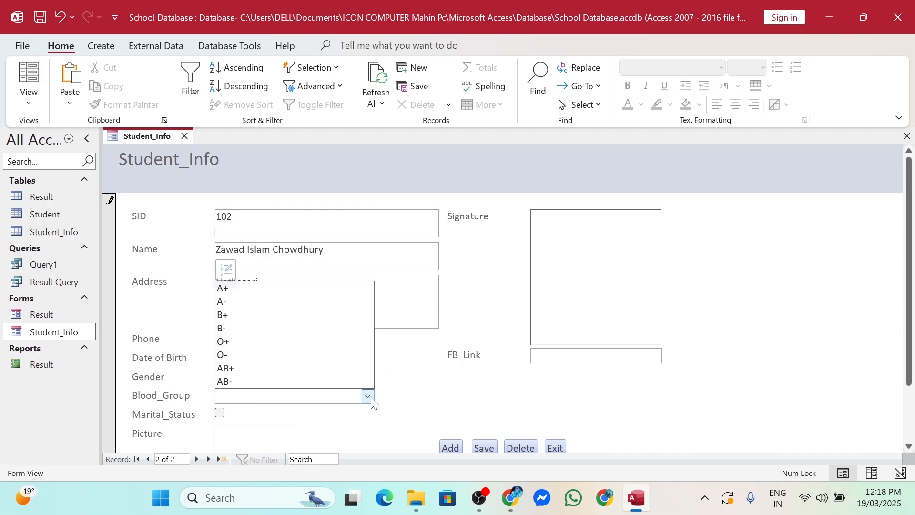
click(244, 315)
scroll(441, 433, down, 2)
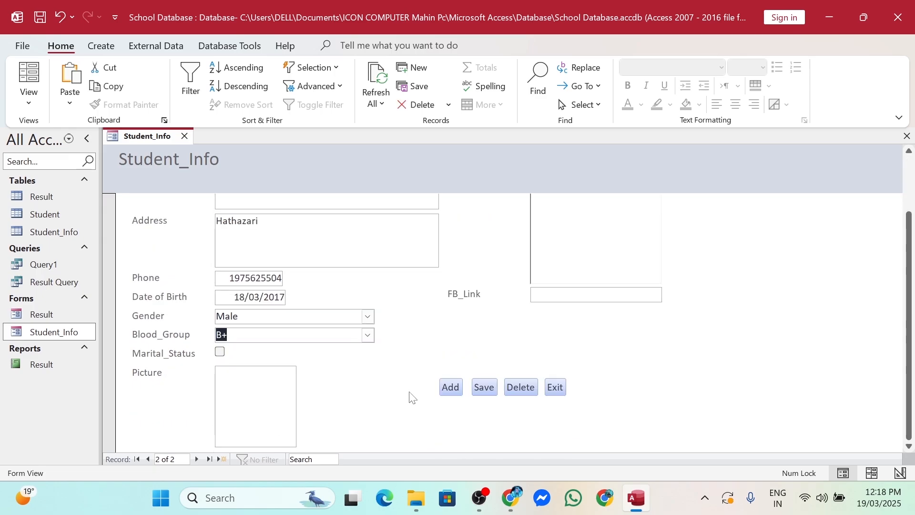
click(241, 404)
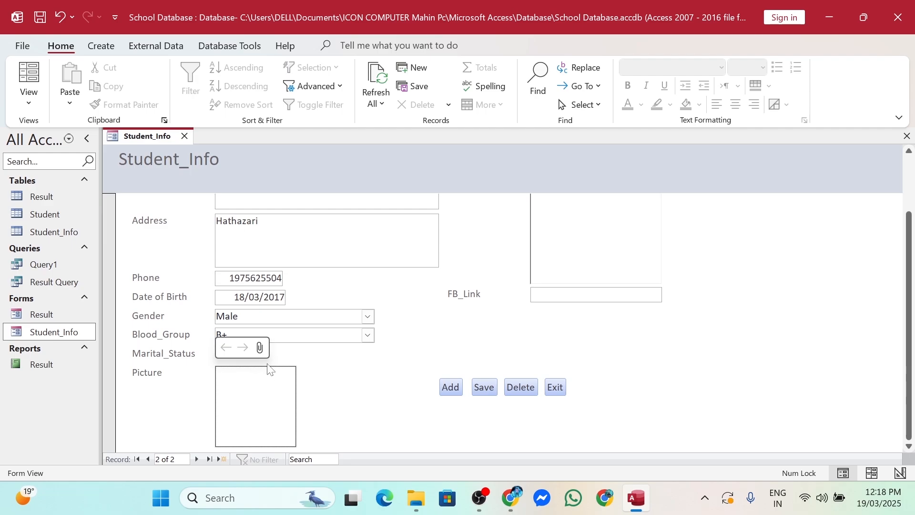
Attach the photo Zawad.jpg to the record's Picture field
click(260, 347)
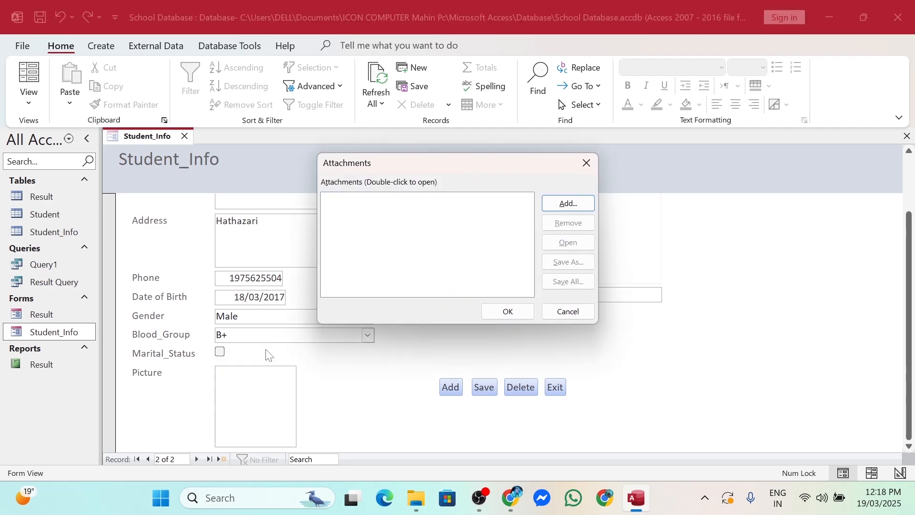
click(567, 204)
scroll(731, 282, down, 1)
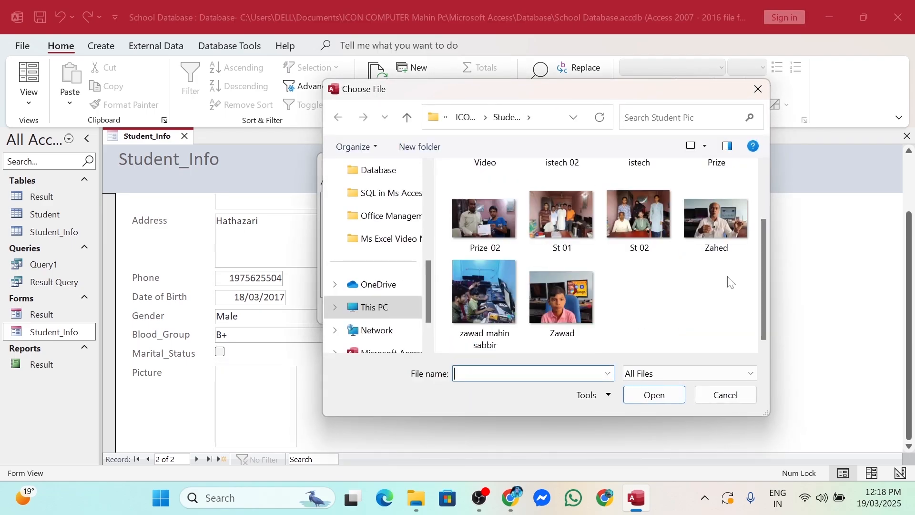
double_click(568, 317)
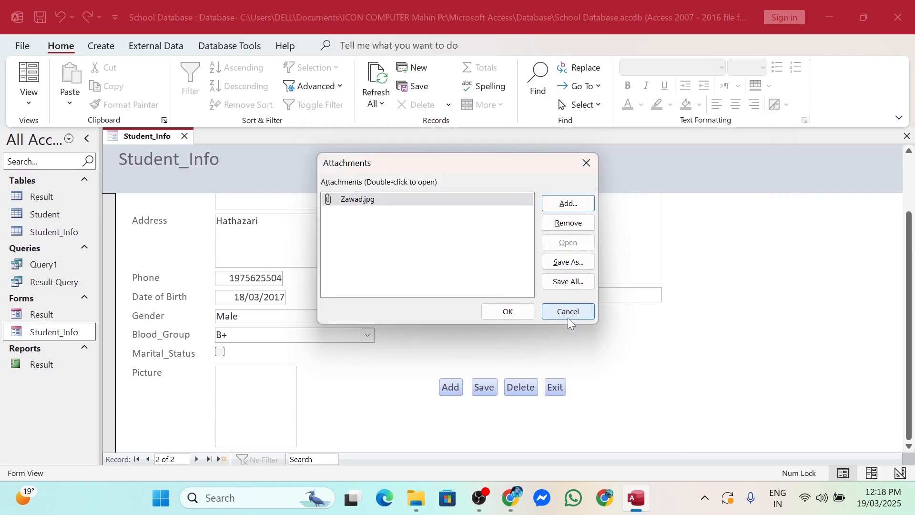
click(516, 313)
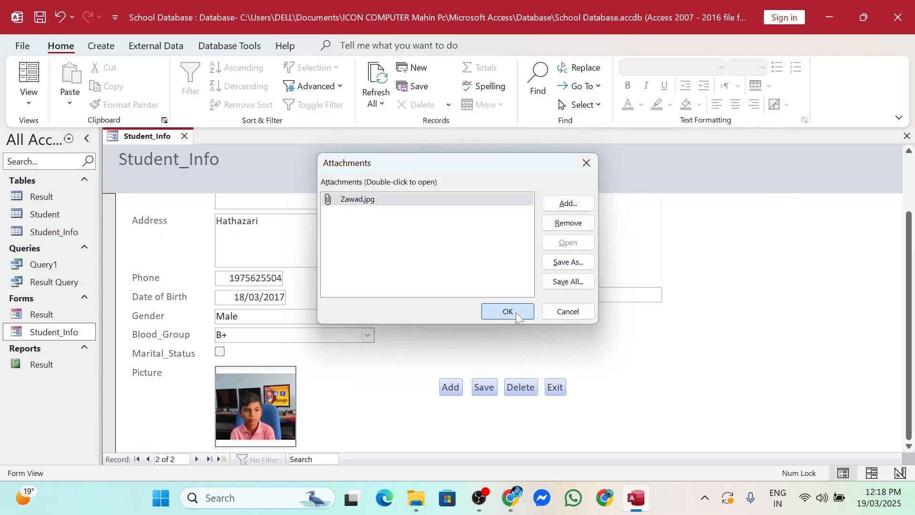
scroll(460, 403, up, 1)
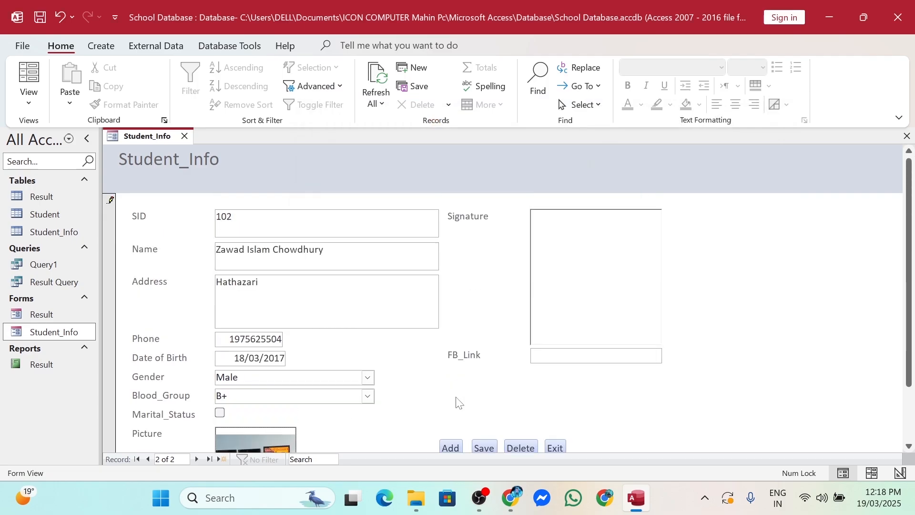
click(573, 256)
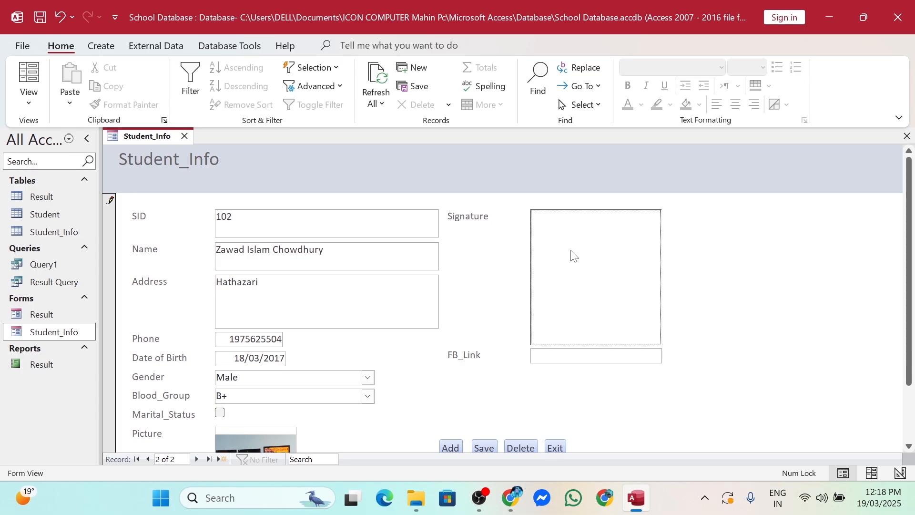
Insert a new Paintbrush Picture object into the Signature field
right_click(574, 256)
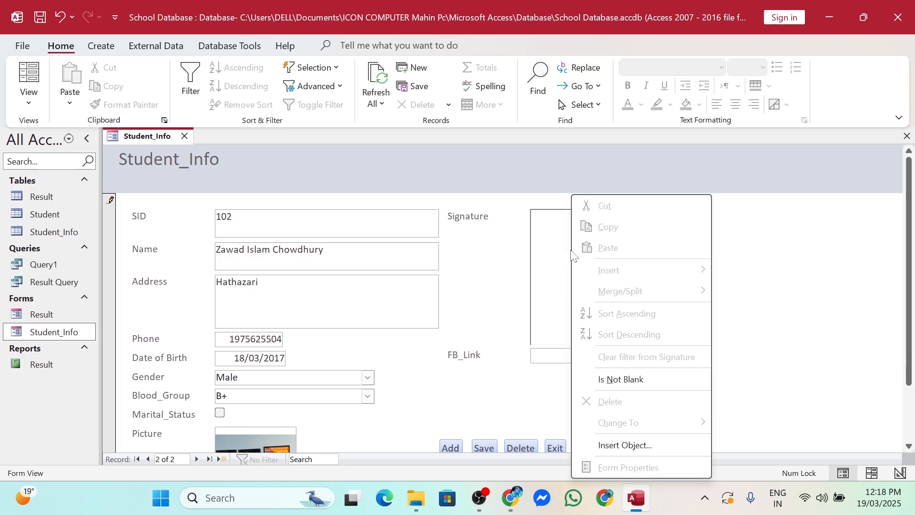
click(625, 446)
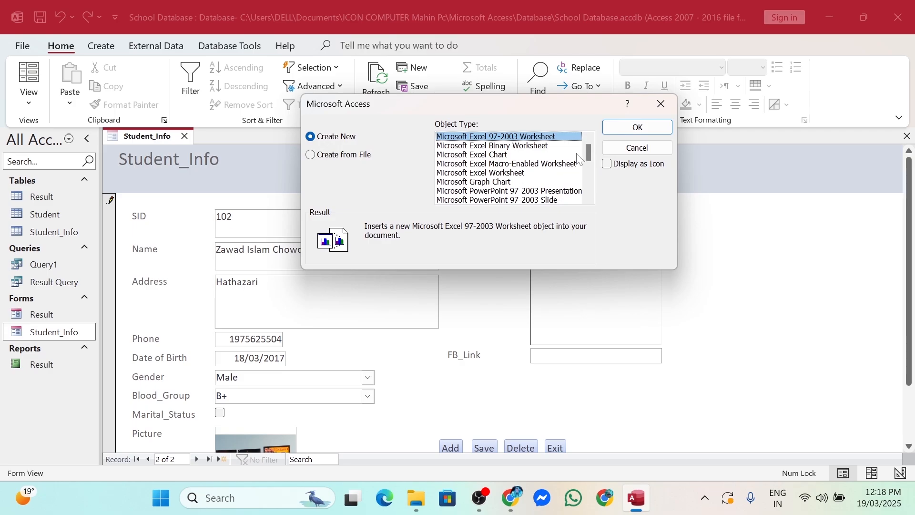
drag(590, 151, 591, 168)
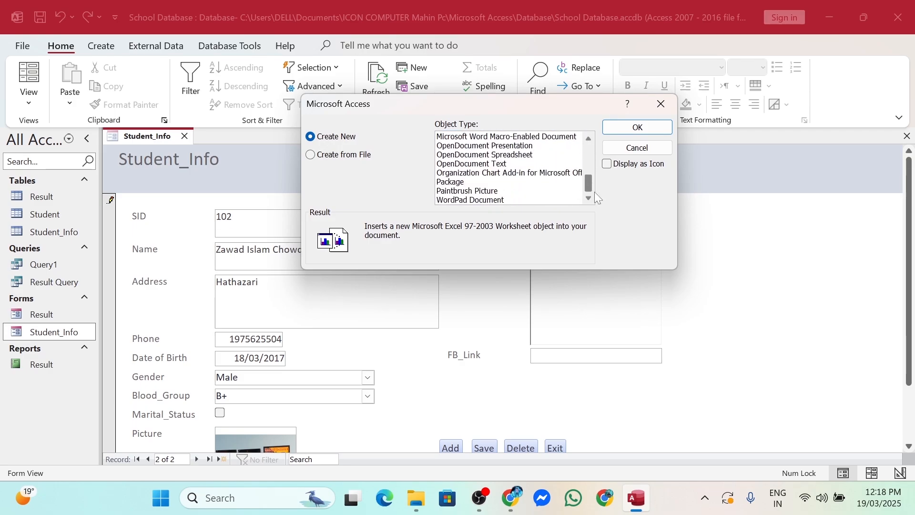
click(473, 192)
click(616, 136)
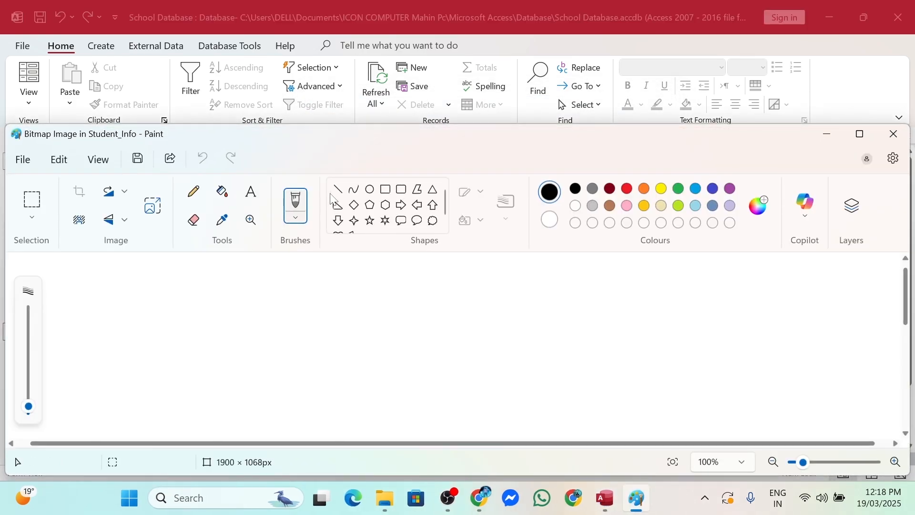
Write a handwritten signature in green with the plain Brush across the canvas
click(296, 217)
click(242, 78)
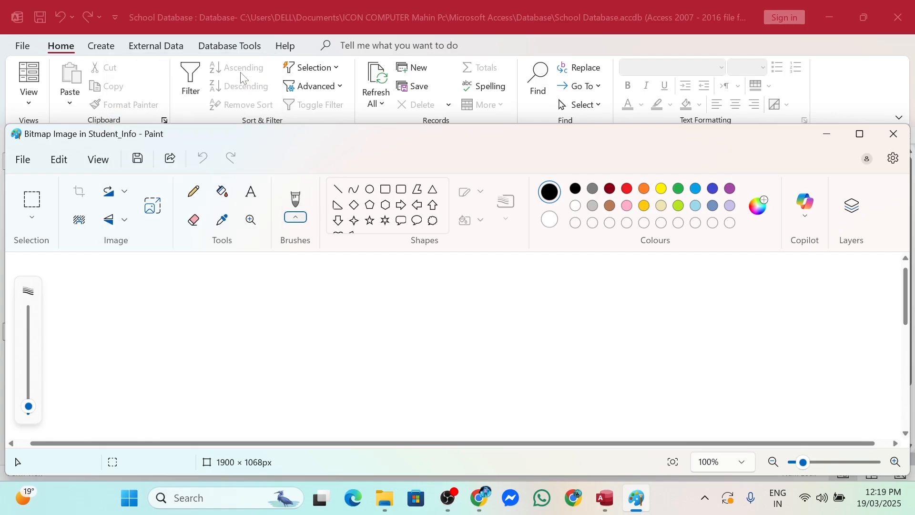
click(679, 188)
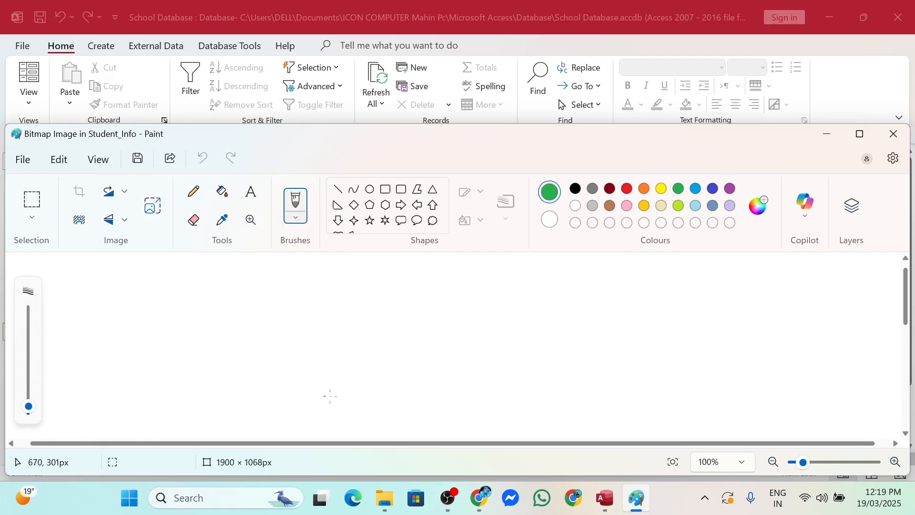
mouse_move(371, 370)
mouse_down()
mouse_move(395, 360)
mouse_move(359, 351)
mouse_up()
drag(424, 347, 424, 401)
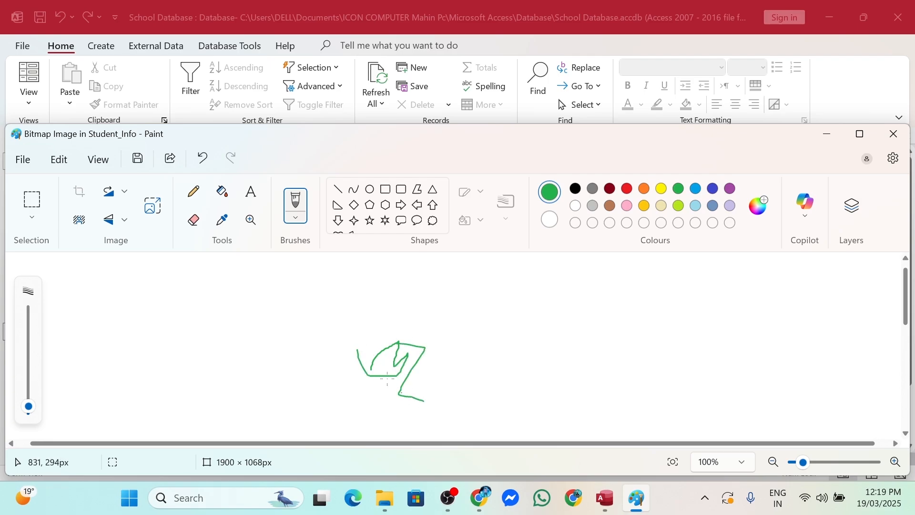
mouse_move(406, 336)
mouse_down()
mouse_move(447, 322)
mouse_move(453, 387)
mouse_move(480, 344)
mouse_move(457, 371)
mouse_up()
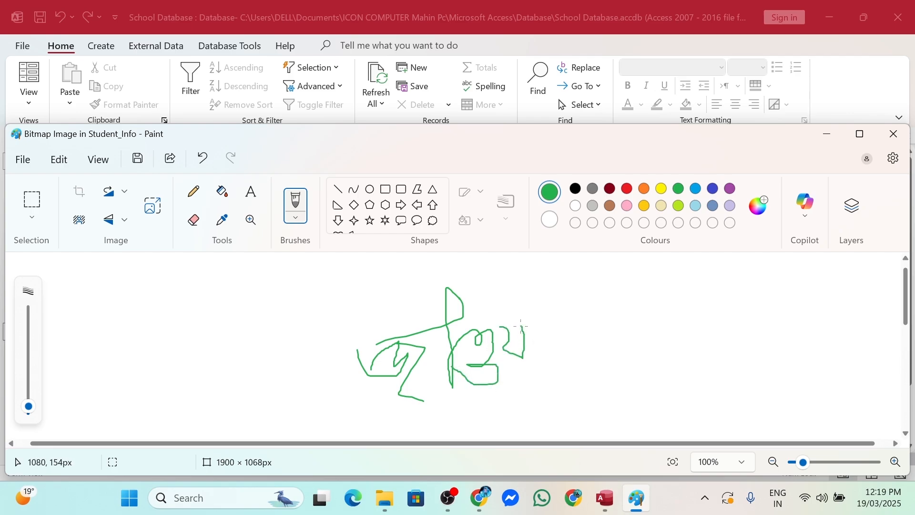
drag(553, 337, 583, 362)
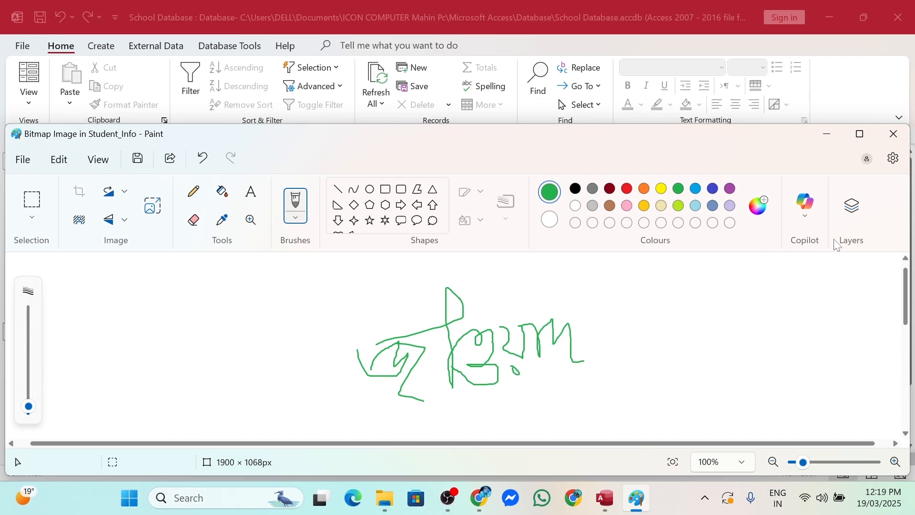
Close Paint, paste the Facebook link into FB_Link, and save the record
click(894, 134)
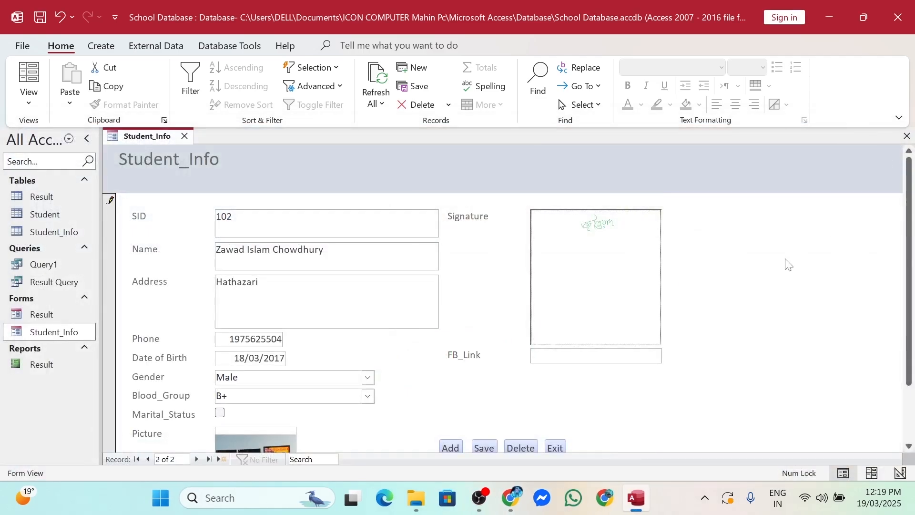
click(532, 356)
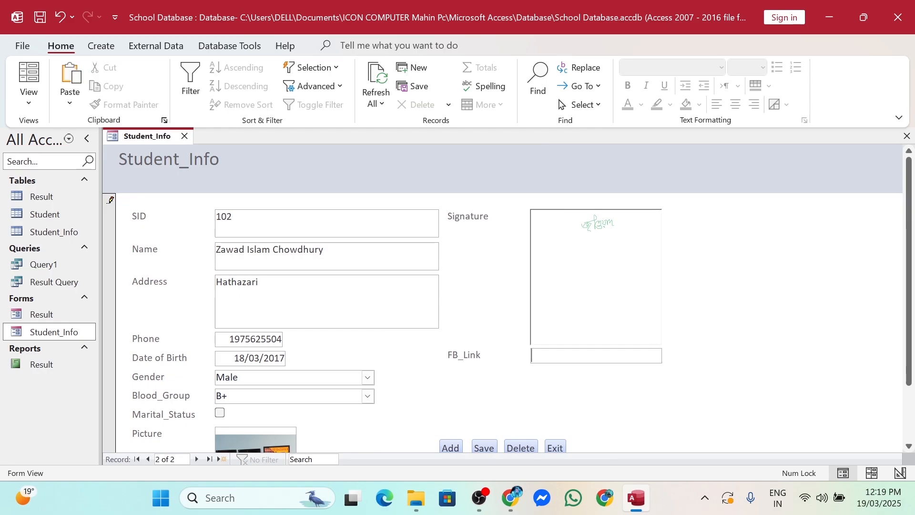
text(ComputerTechnology/)
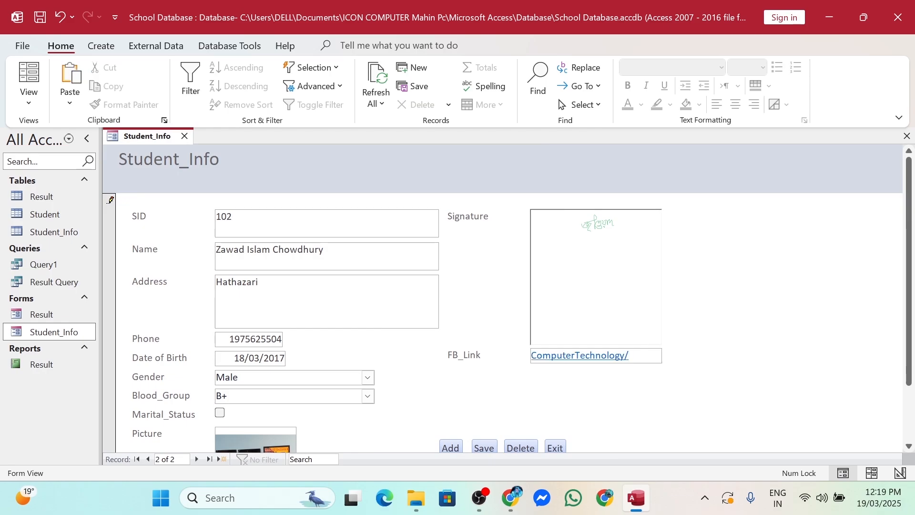
scroll(637, 378, down, 1)
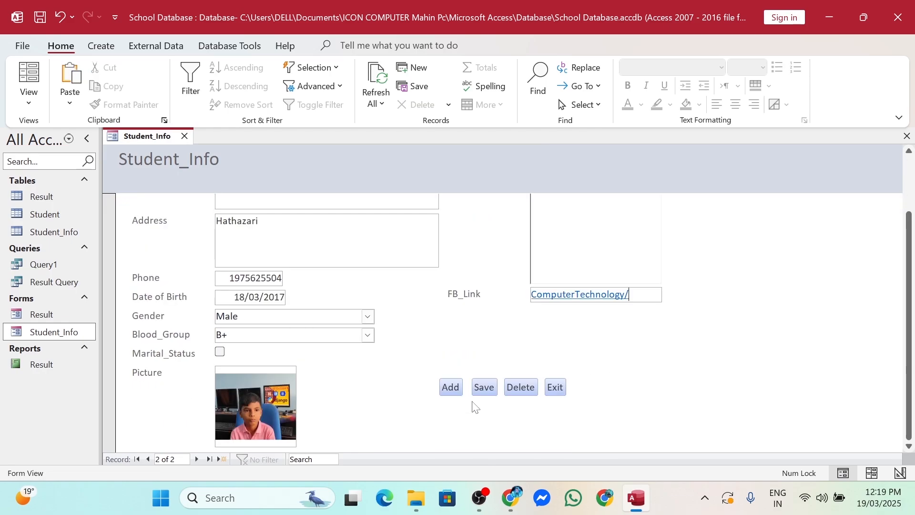
click(487, 392)
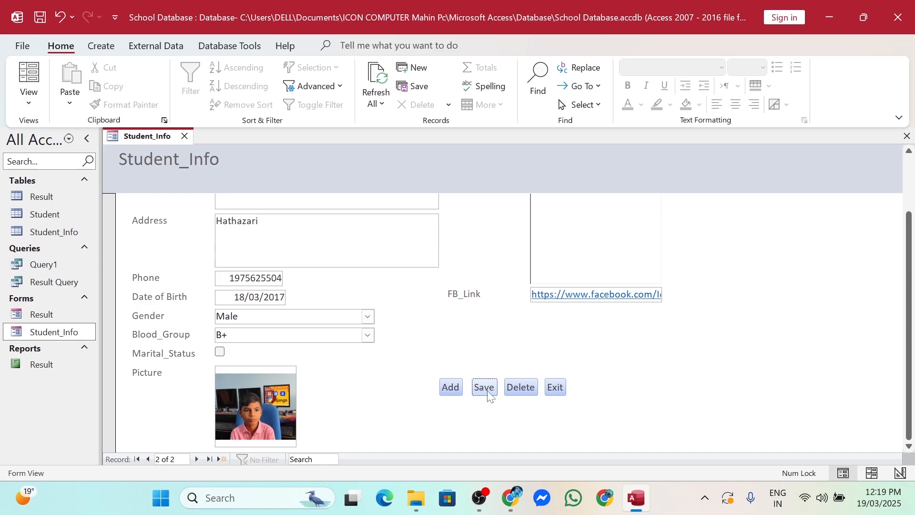
Check the saved records in the Student_Info table, then close the table and the form
double_click(50, 238)
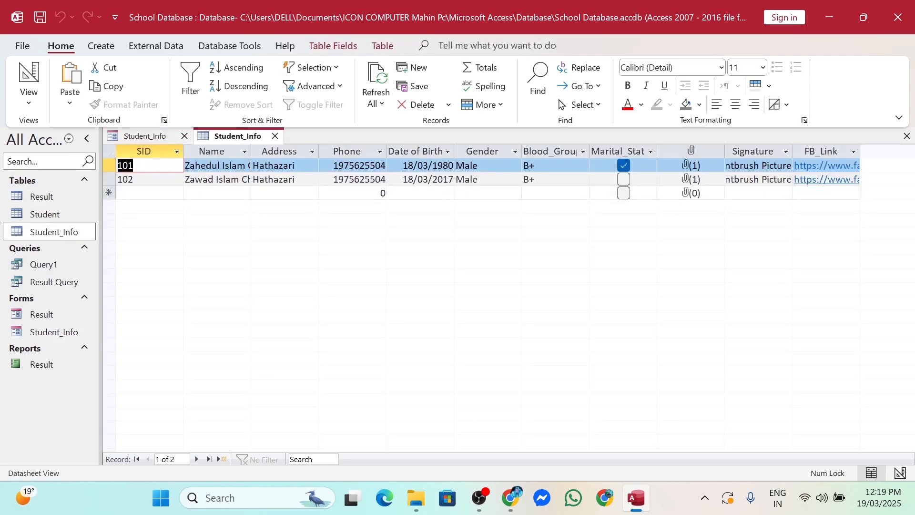
click(138, 193)
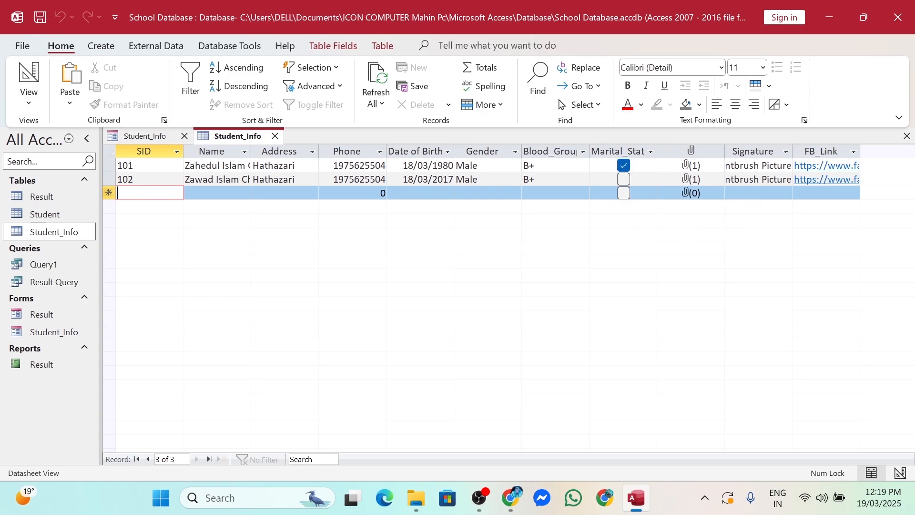
click(907, 137)
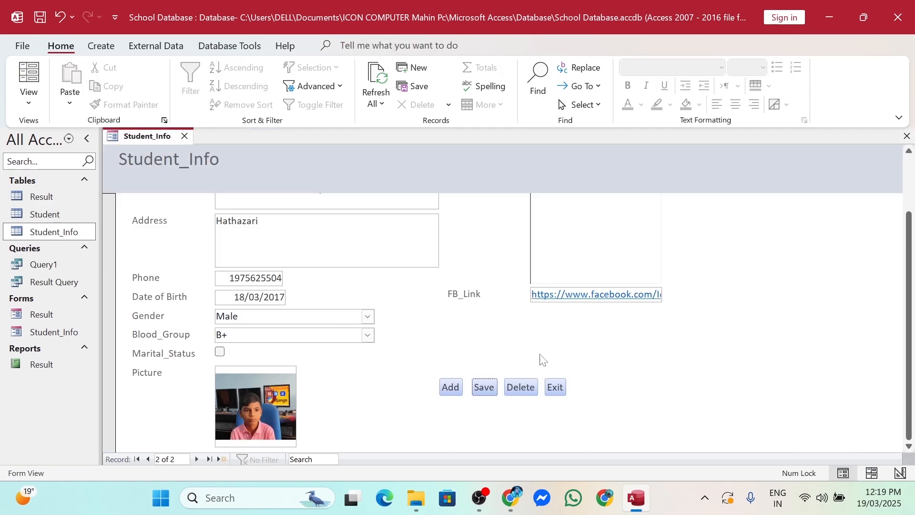
click(906, 136)
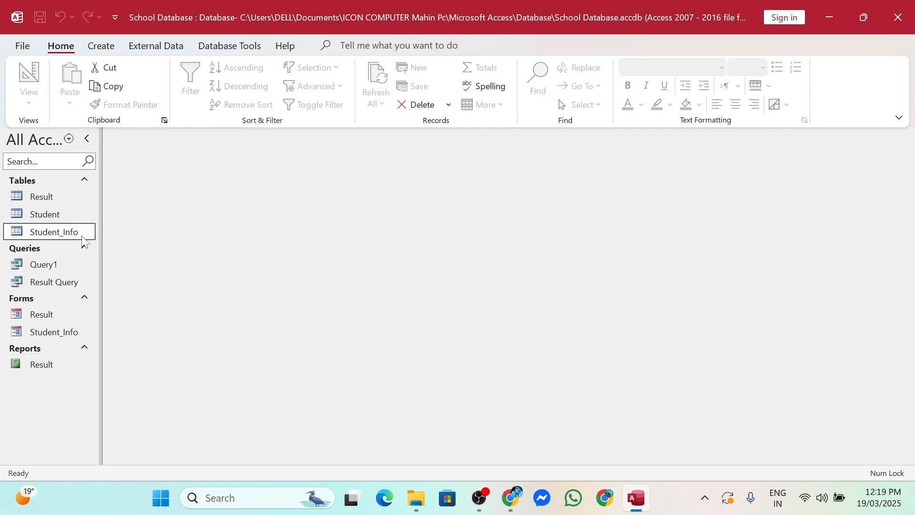
Open the Student_Info form in Design View
right_click(43, 336)
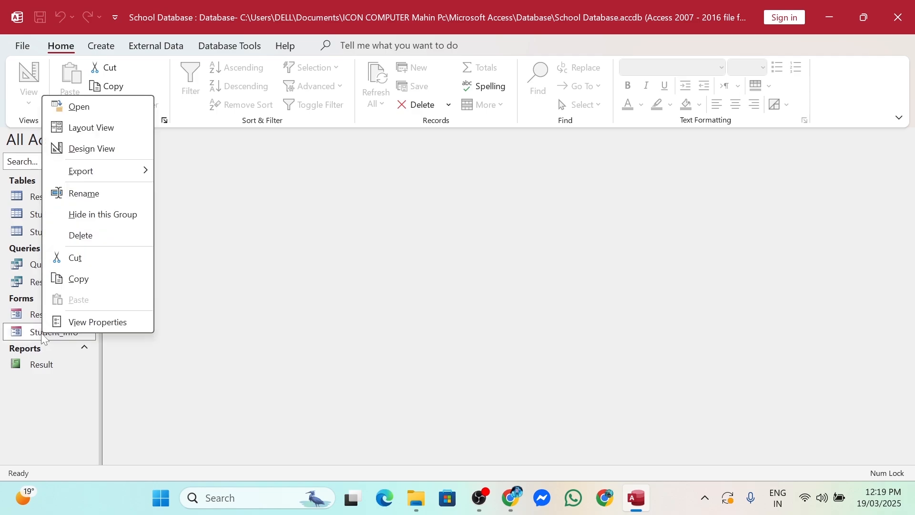
click(256, 353)
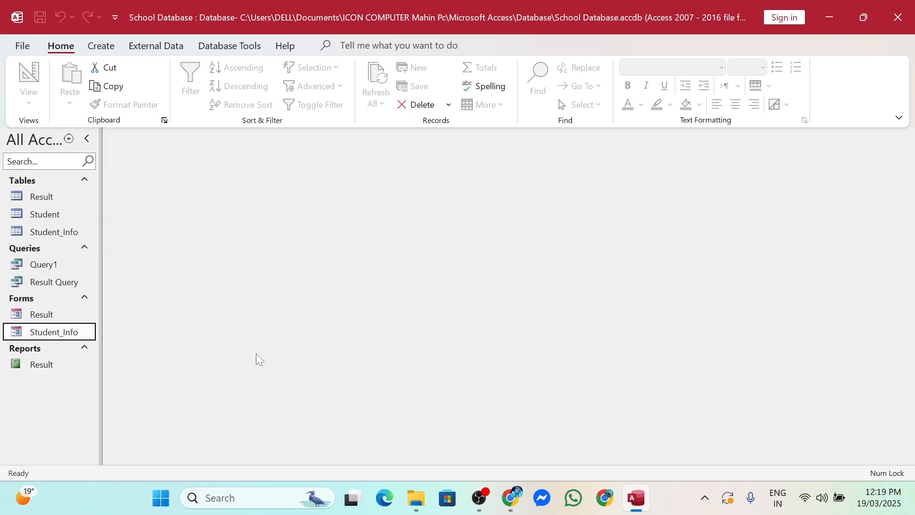
right_click(62, 338)
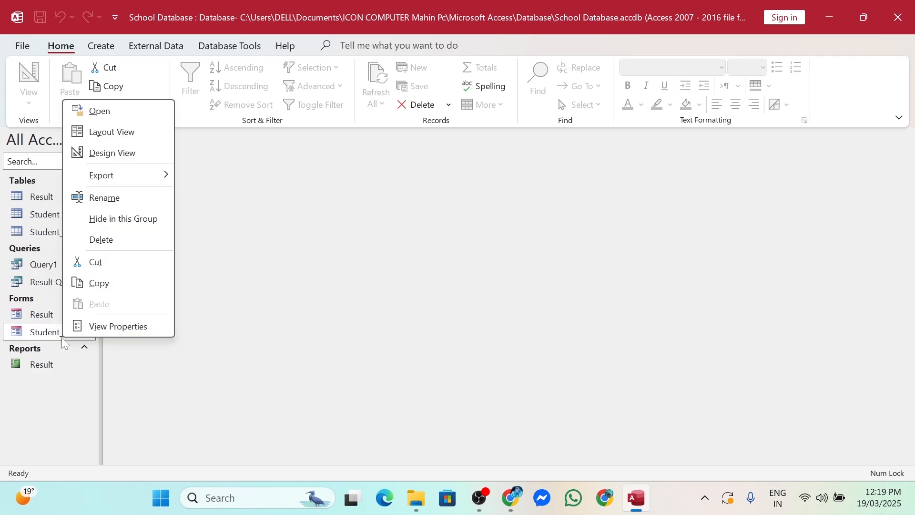
click(124, 153)
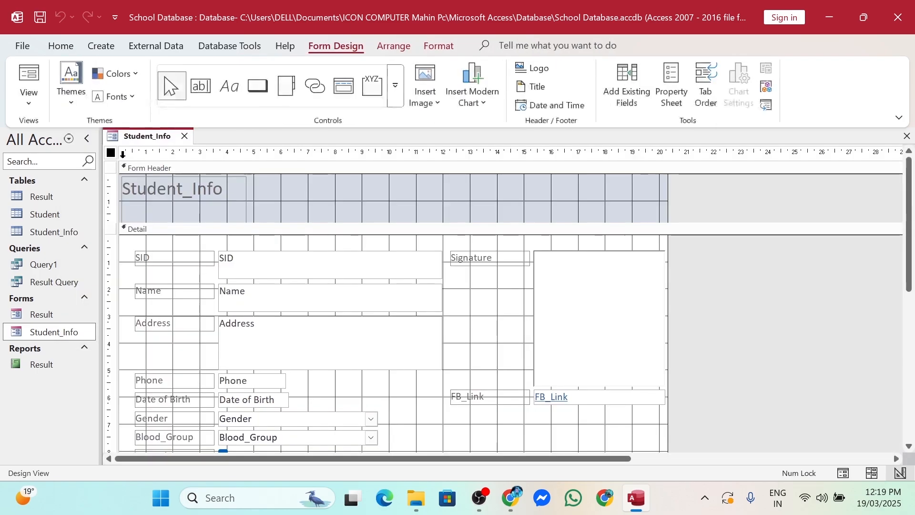
scroll(719, 368, down, 5)
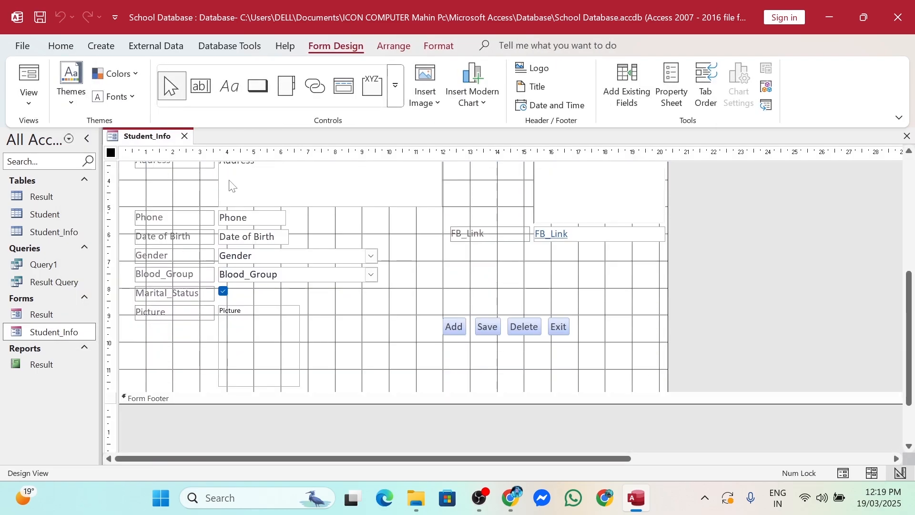
Add a Go To First Record picture button just above the Add button
click(264, 95)
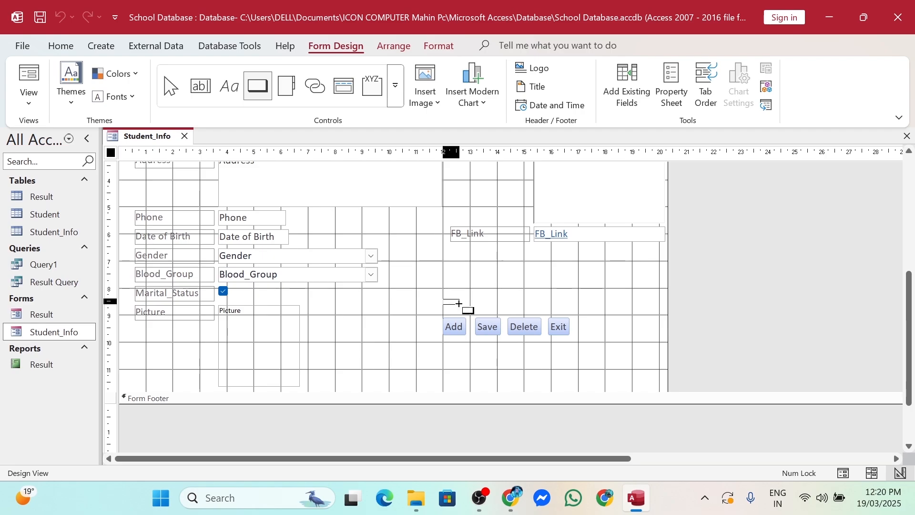
drag(459, 303, 470, 313)
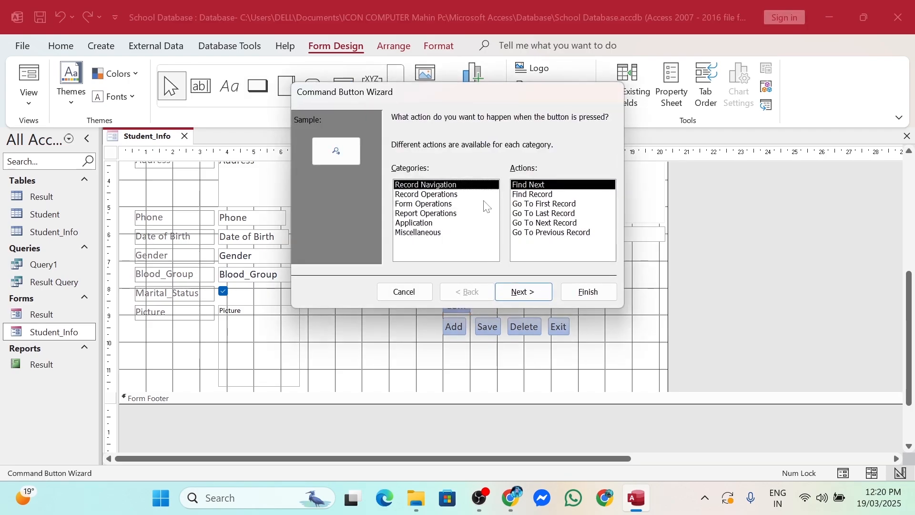
click(560, 205)
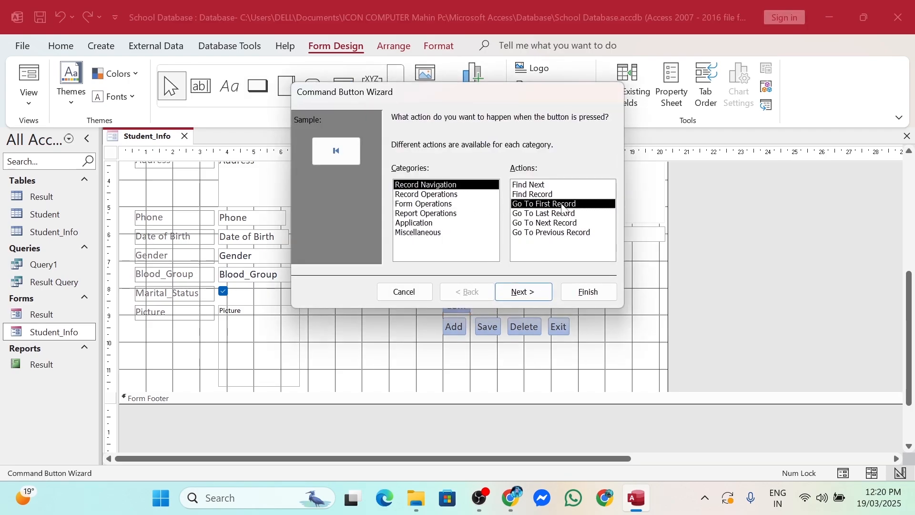
click(532, 295)
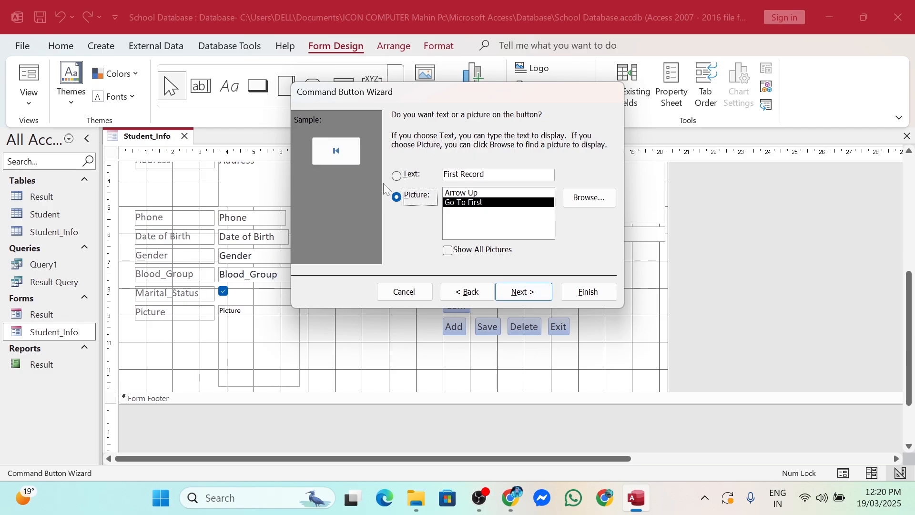
click(525, 294)
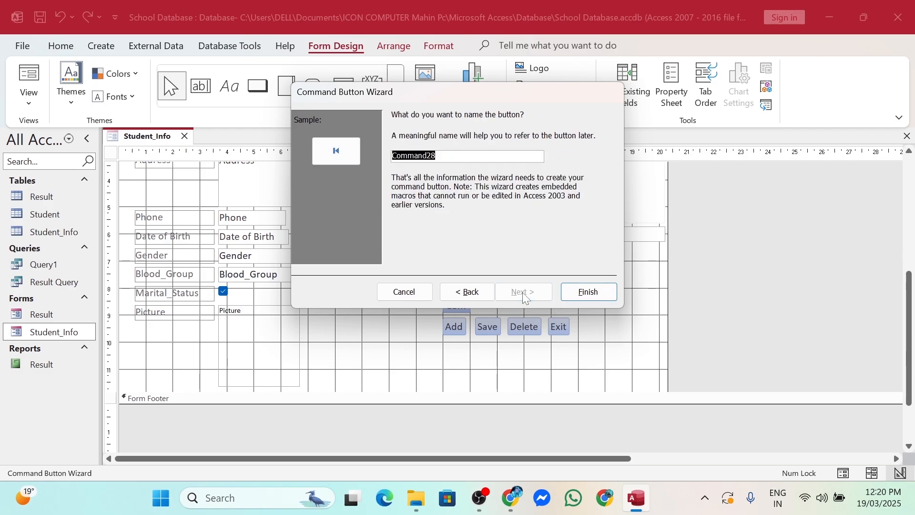
click(587, 292)
key(Up)
key(Up)
key(Up)
key(Up)
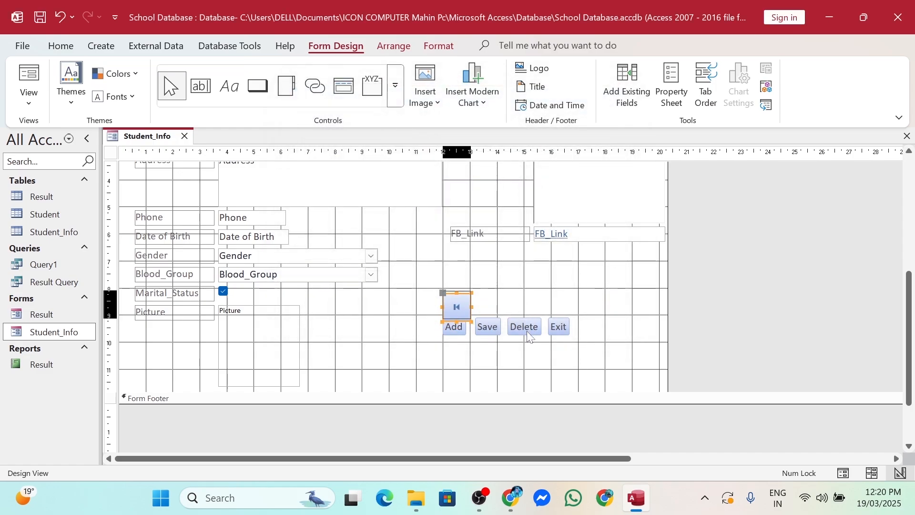
key(Up)
key(Up)
key(Up)
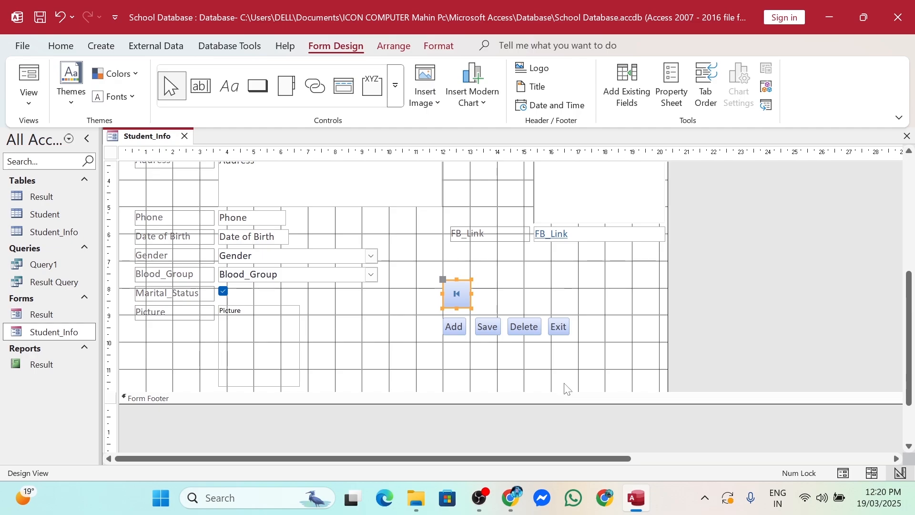
click(565, 383)
Add a Go To Previous Record arrow button beside the first-record button
click(249, 92)
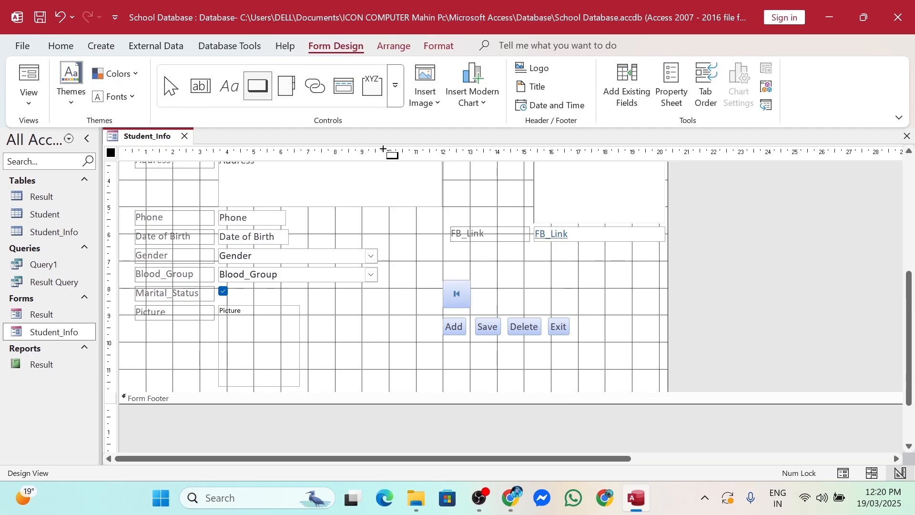
drag(477, 280, 509, 307)
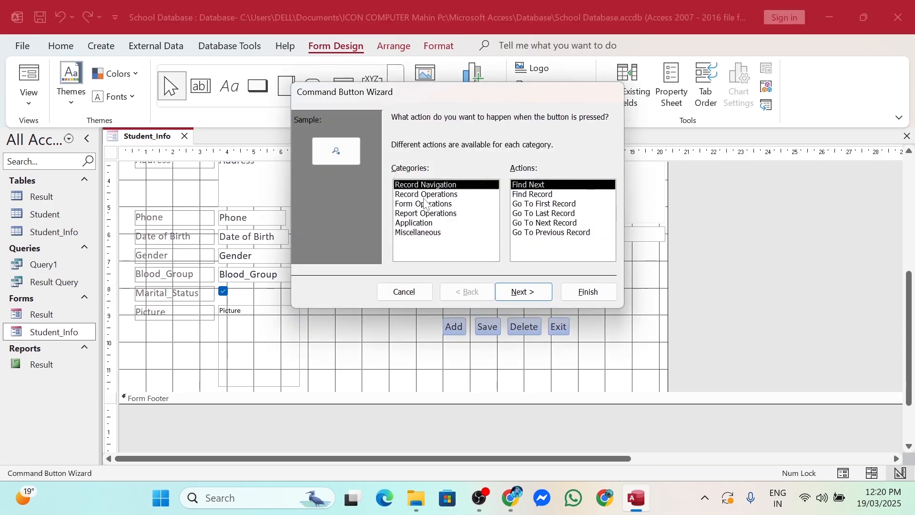
click(549, 233)
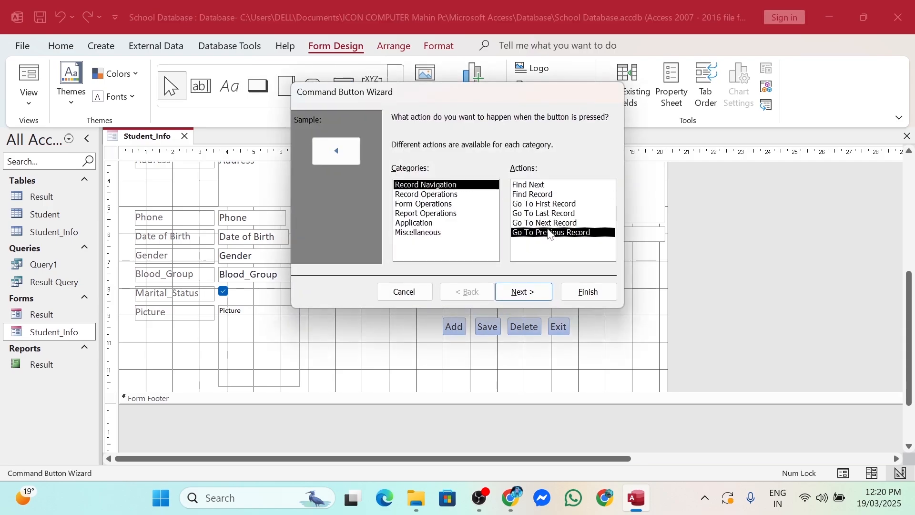
click(522, 291)
click(523, 292)
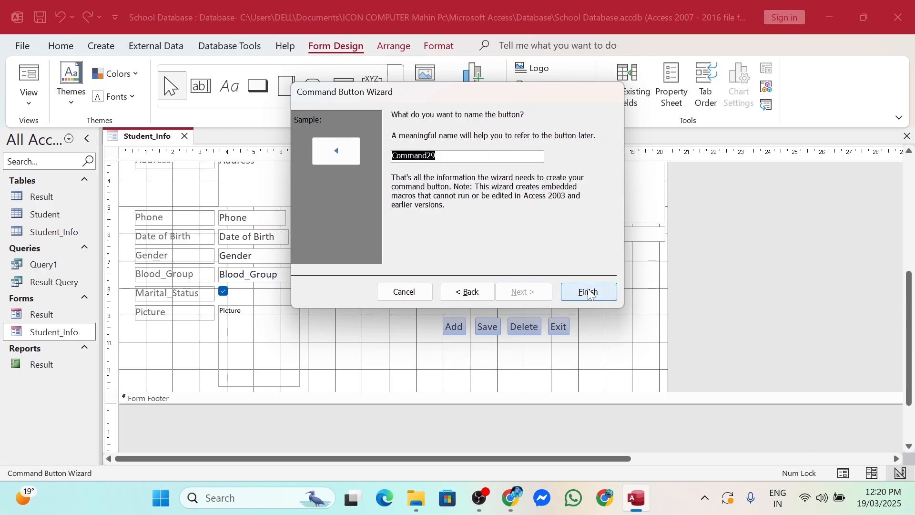
click(589, 292)
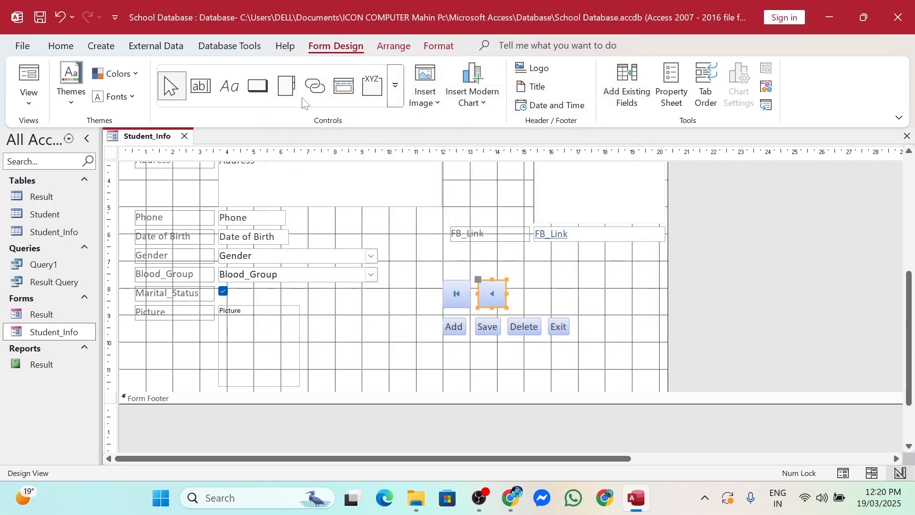
Add a Go To Next Record picture button to the right of the previous-record button
click(257, 86)
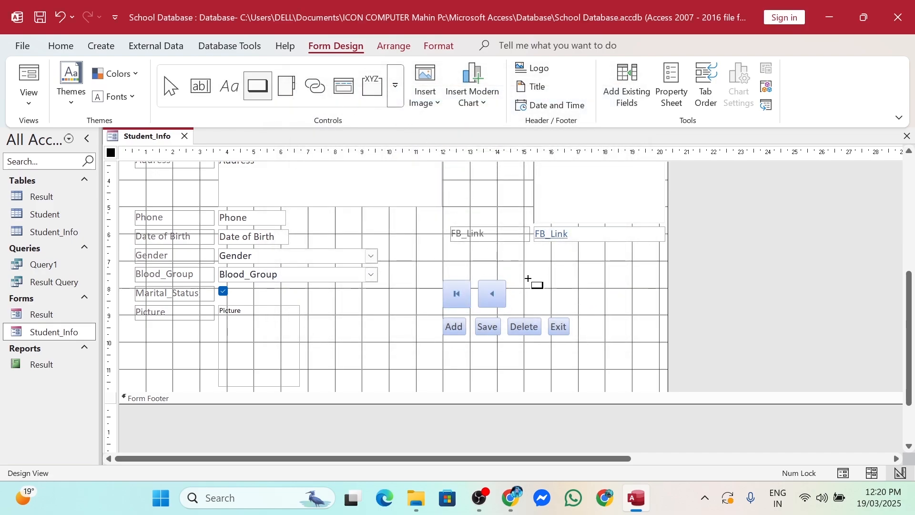
drag(517, 280, 556, 305)
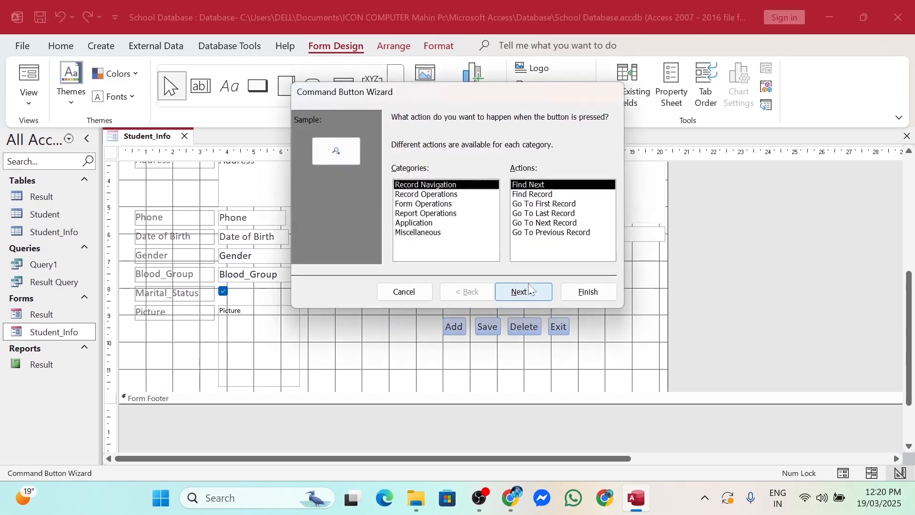
click(560, 224)
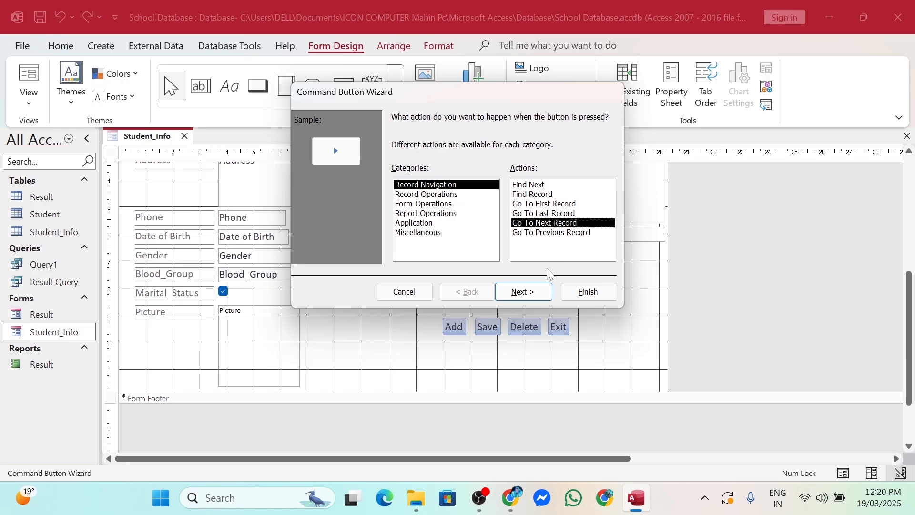
click(527, 300)
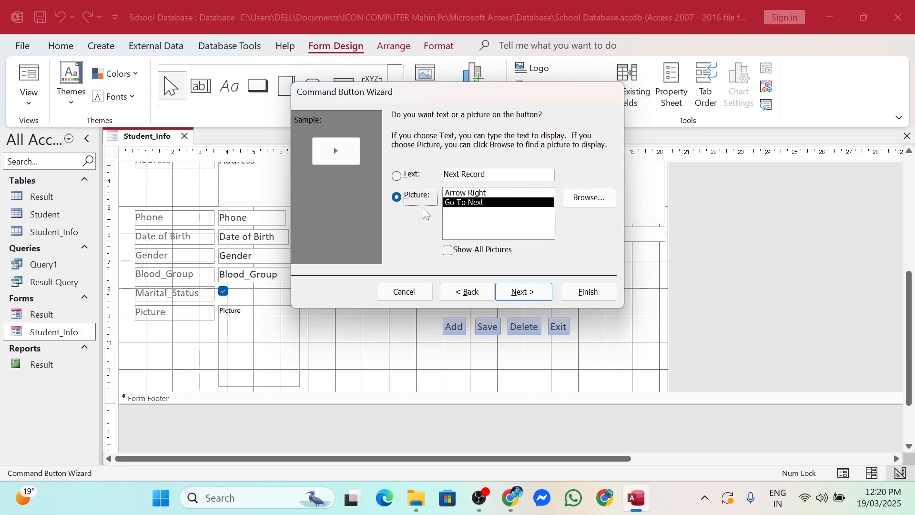
click(516, 294)
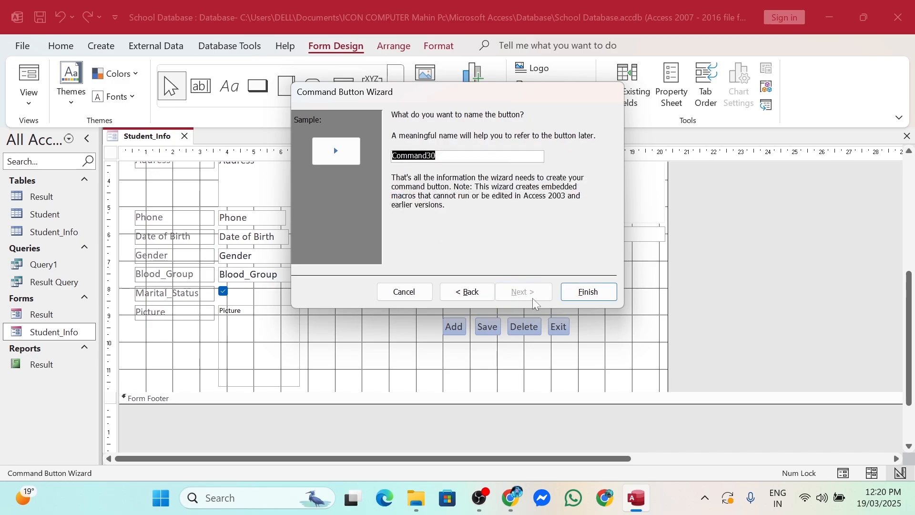
click(582, 299)
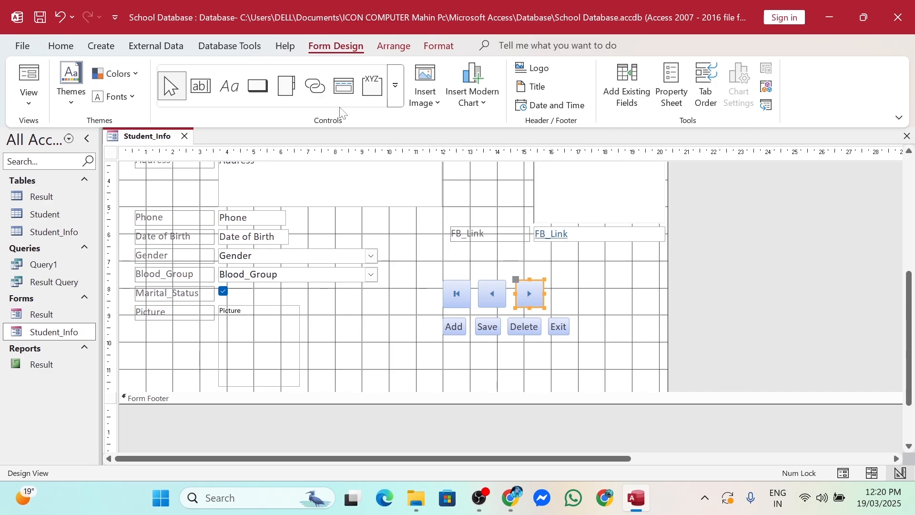
click(257, 85)
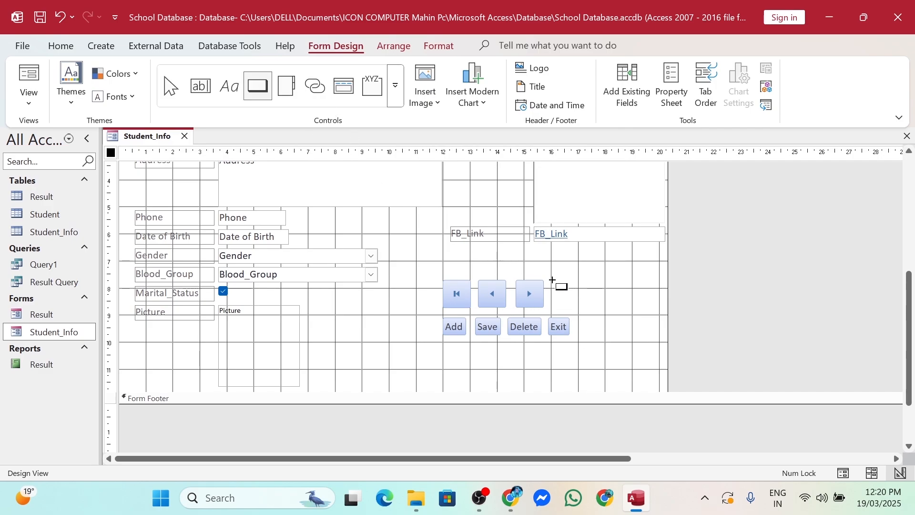
Add a Go To Last Record picture button at the end of the row, then save and close the design
drag(552, 279, 582, 306)
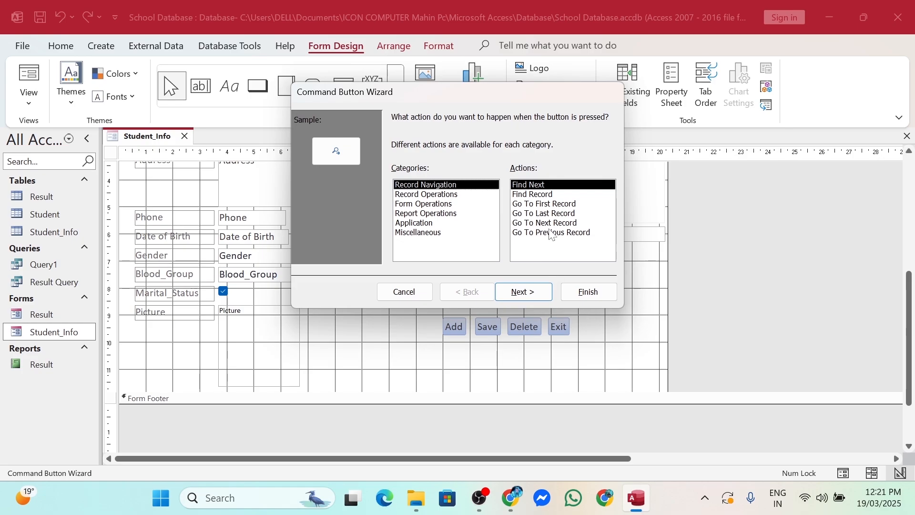
click(552, 213)
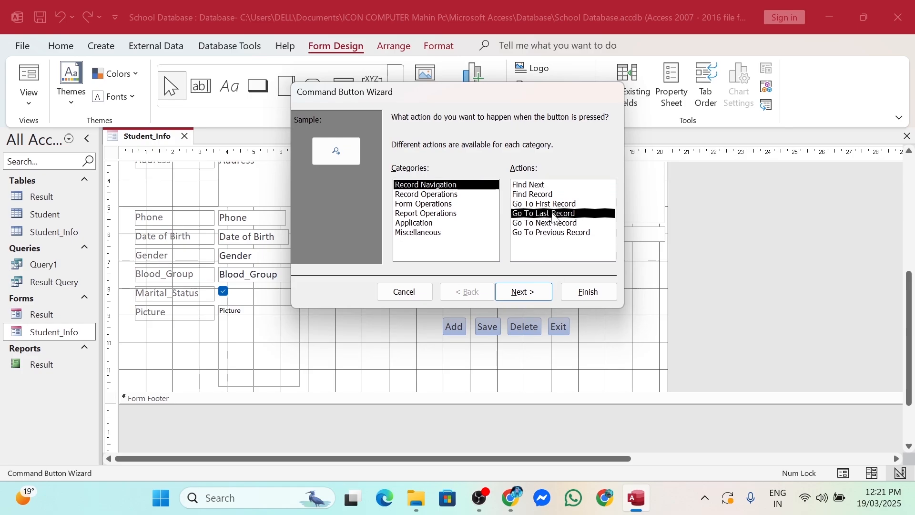
click(529, 292)
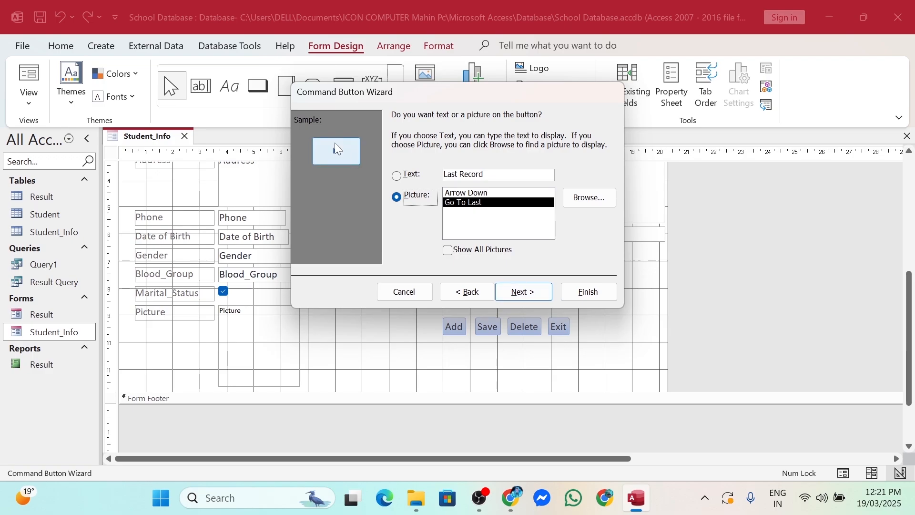
click(396, 175)
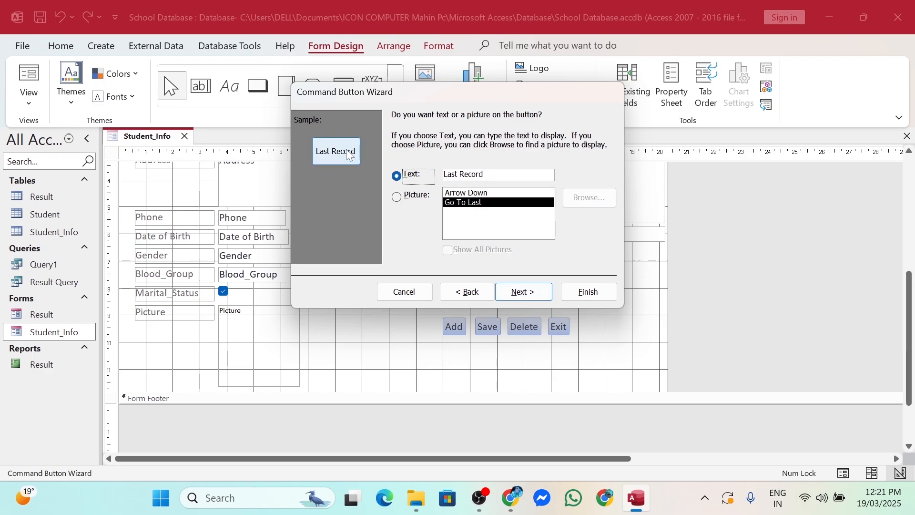
click(398, 198)
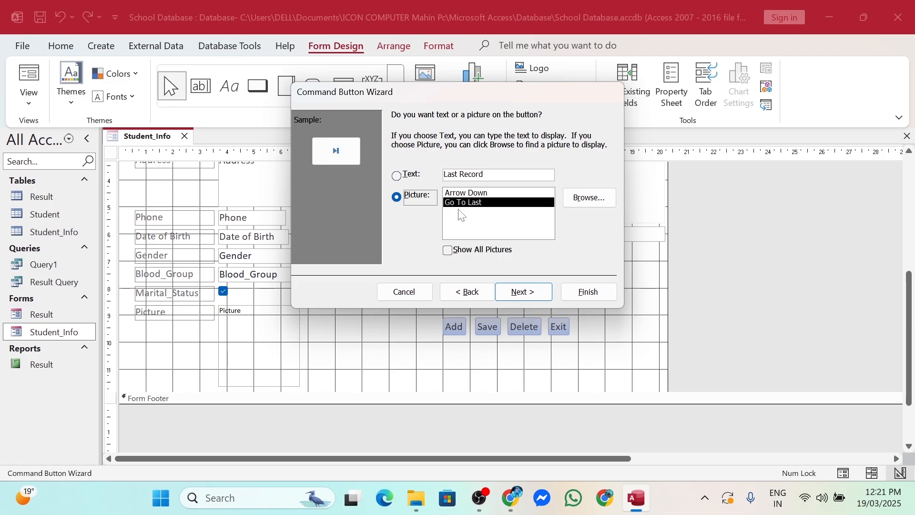
click(523, 291)
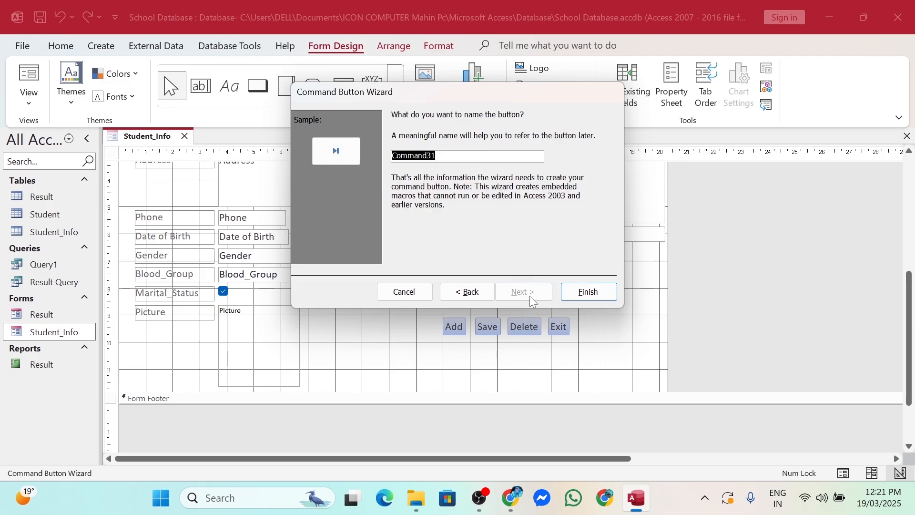
click(588, 293)
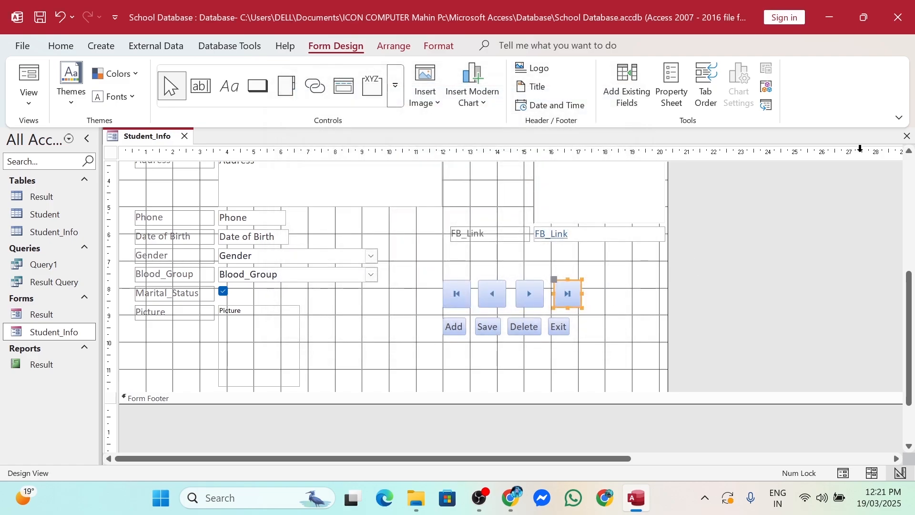
click(908, 137)
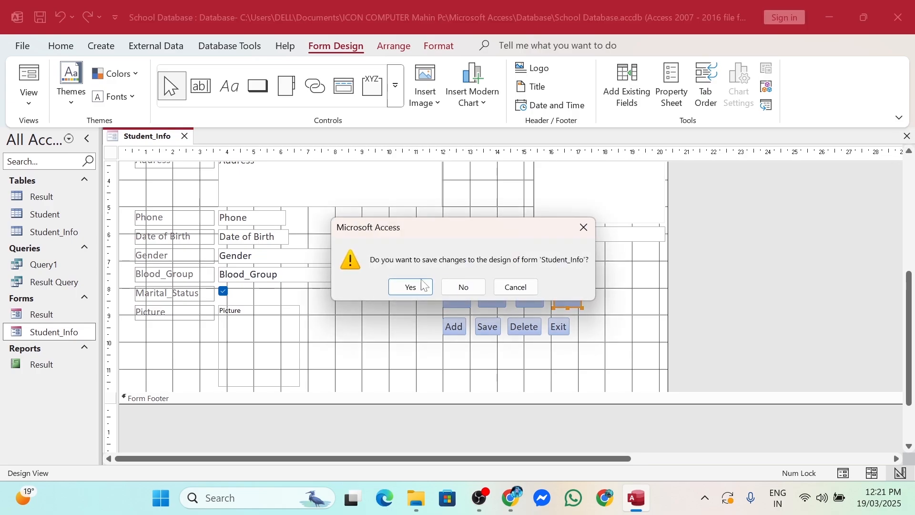
click(397, 287)
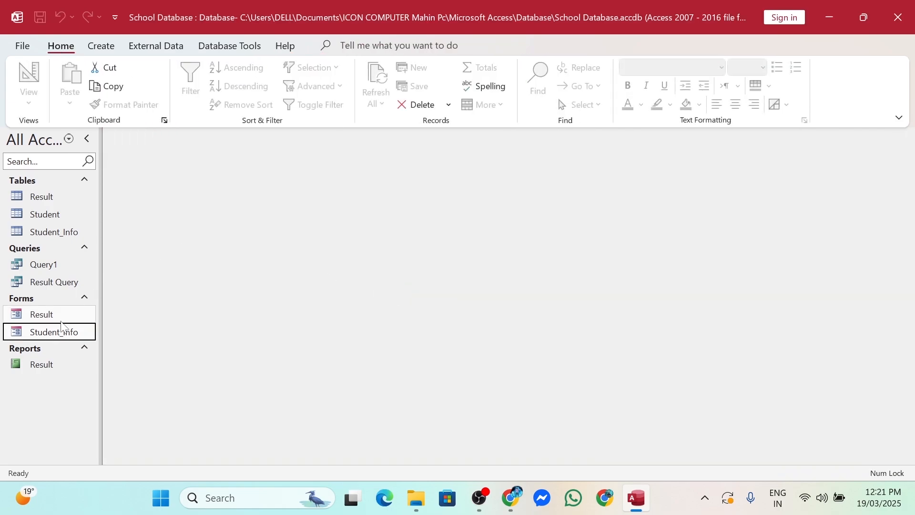
Open the Student_Info form and test its Next, Previous and First buttons, dismissing the navigation error
double_click(58, 334)
scroll(506, 329, down, 2)
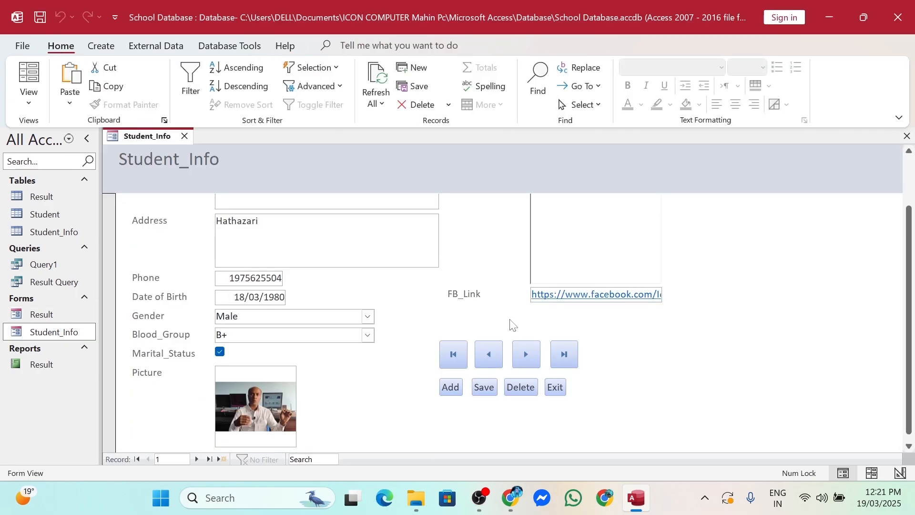
scroll(513, 326, up, 2)
click(528, 416)
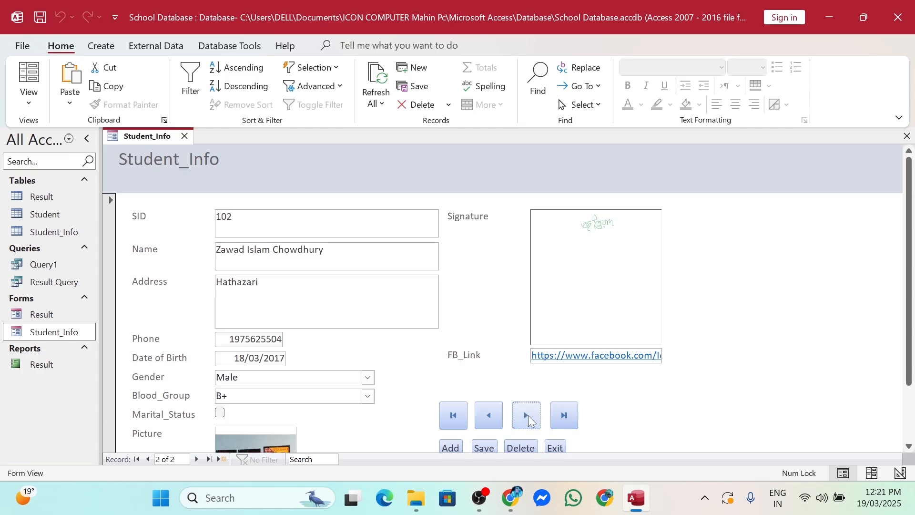
click(482, 418)
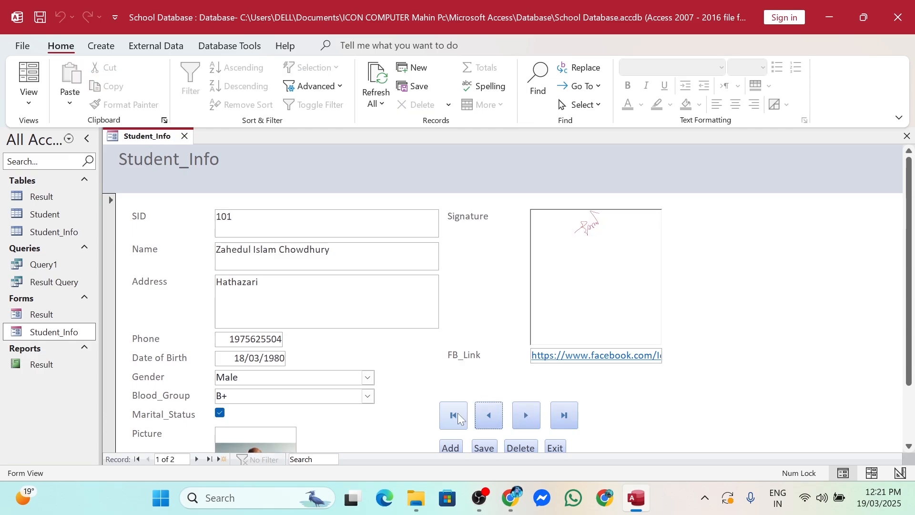
click(458, 413)
click(488, 415)
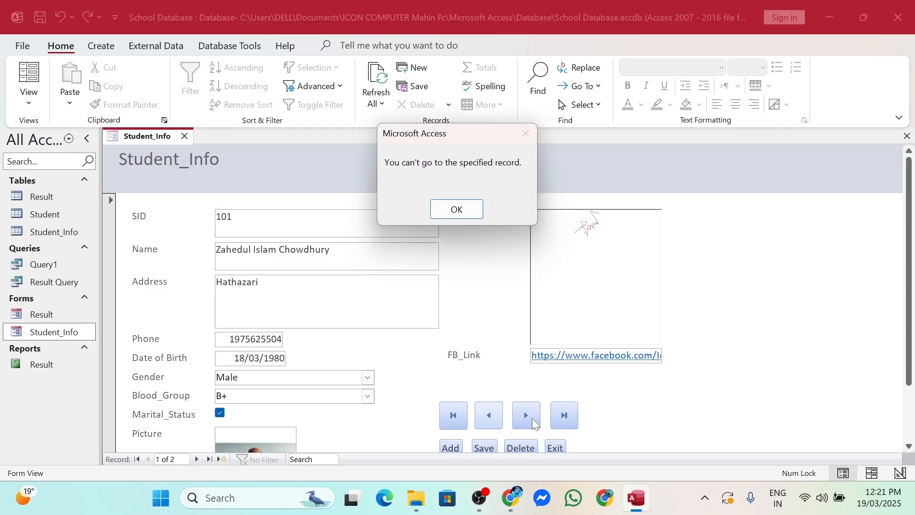
click(463, 210)
scroll(591, 356, down, 2)
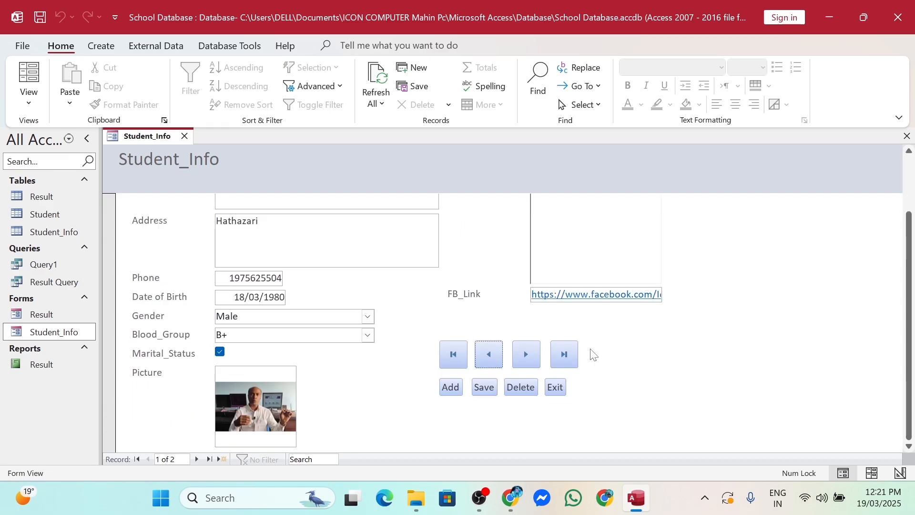
scroll(593, 354, up, 2)
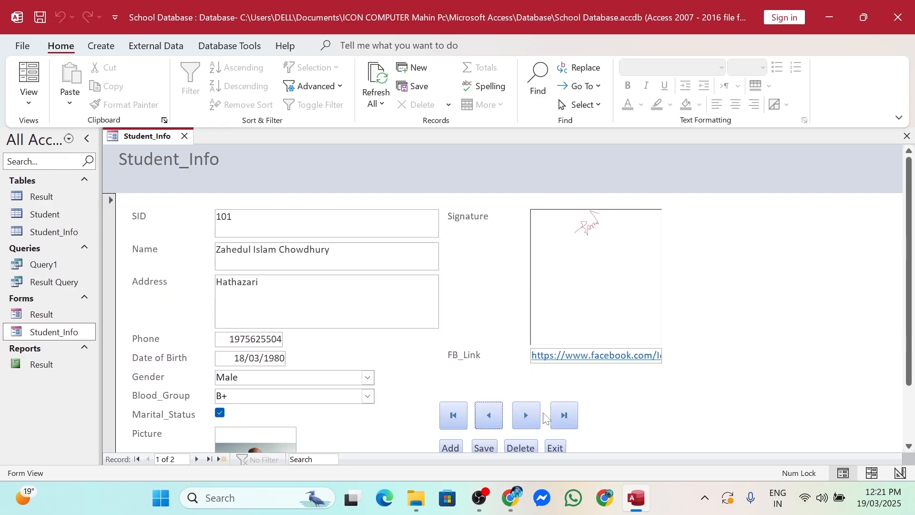
scroll(546, 418, down, 2)
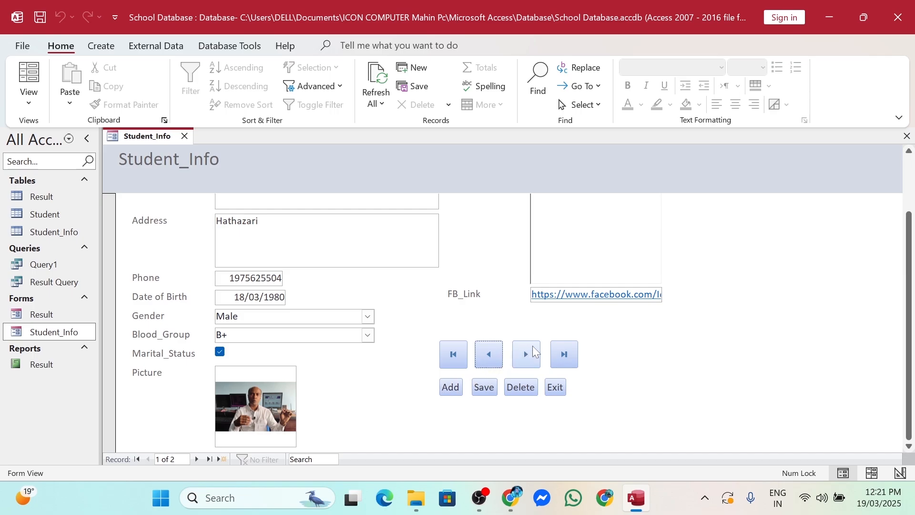
Start a new student record with SID 353, name 'fdg' and address '5658'
click(451, 389)
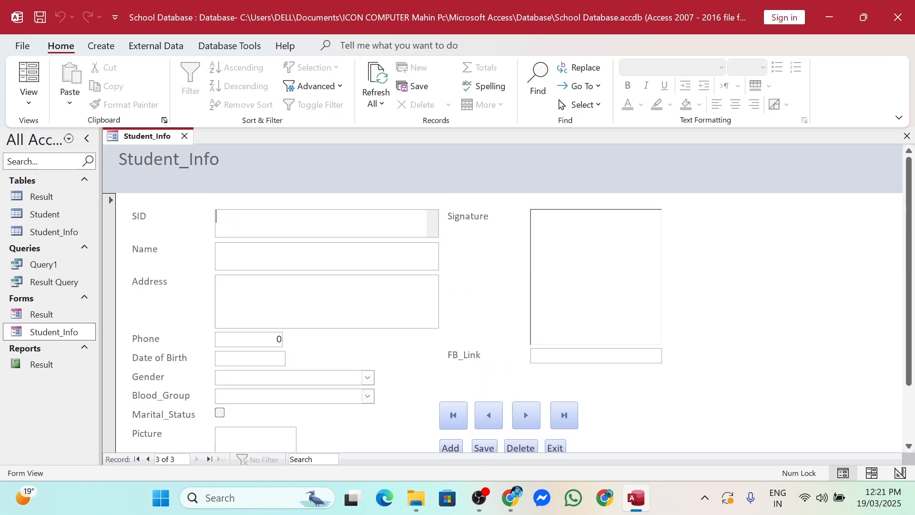
text(353)
key(Tab)
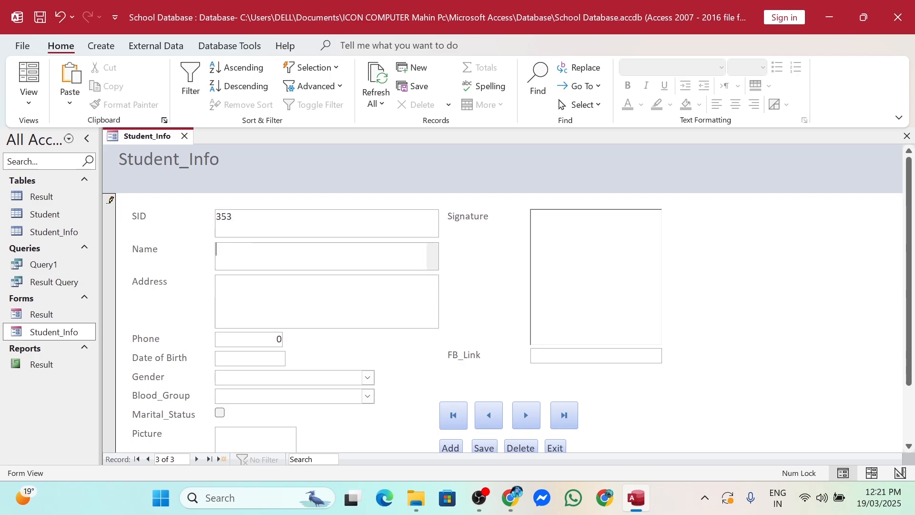
text(fdgf)
key(Tab)
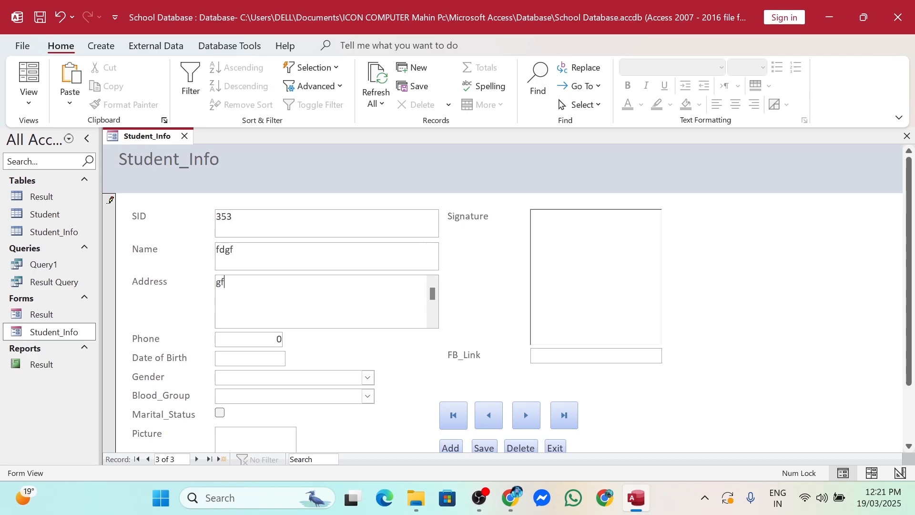
text(5658)
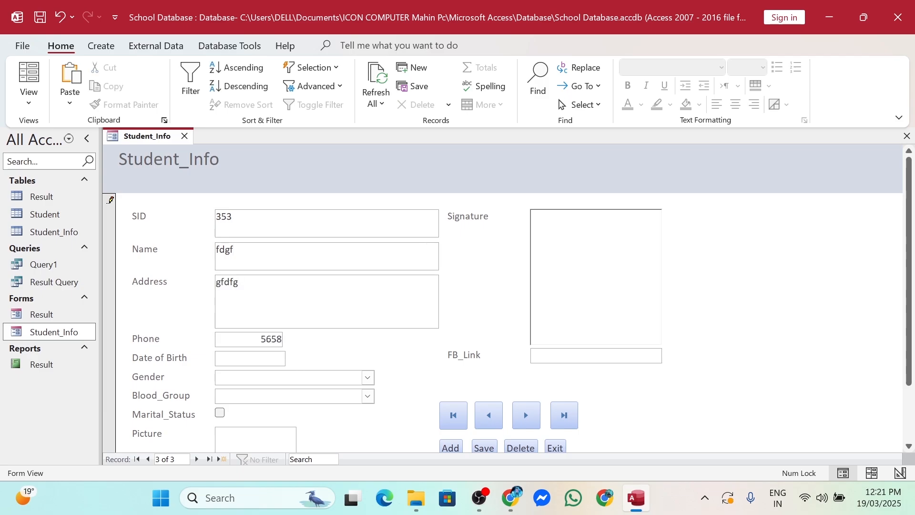
key(Tab)
Set birth date 19/03/2025, gender Male, blood group A-, and tick Marital_Status
click(293, 357)
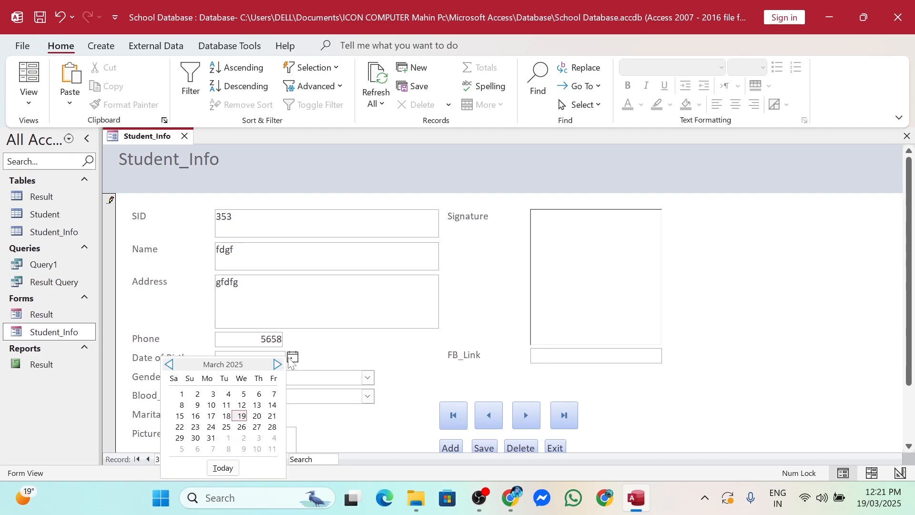
click(237, 416)
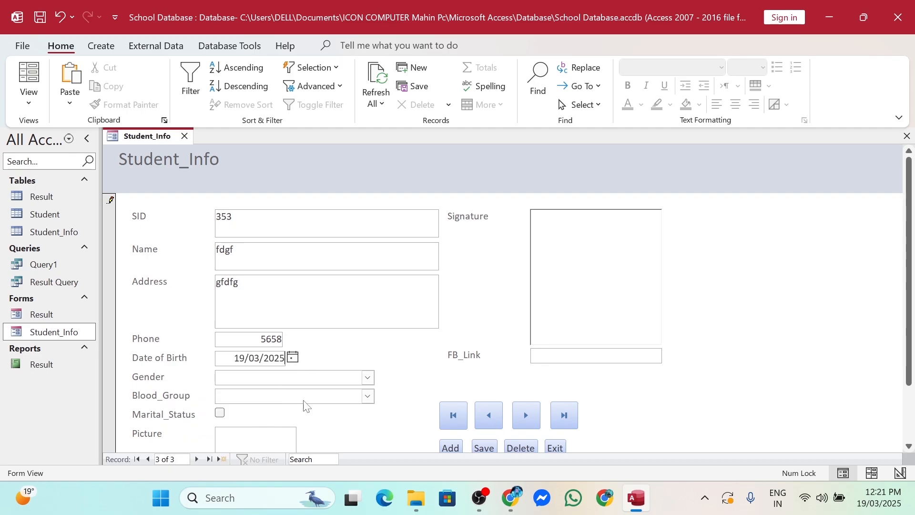
click(367, 378)
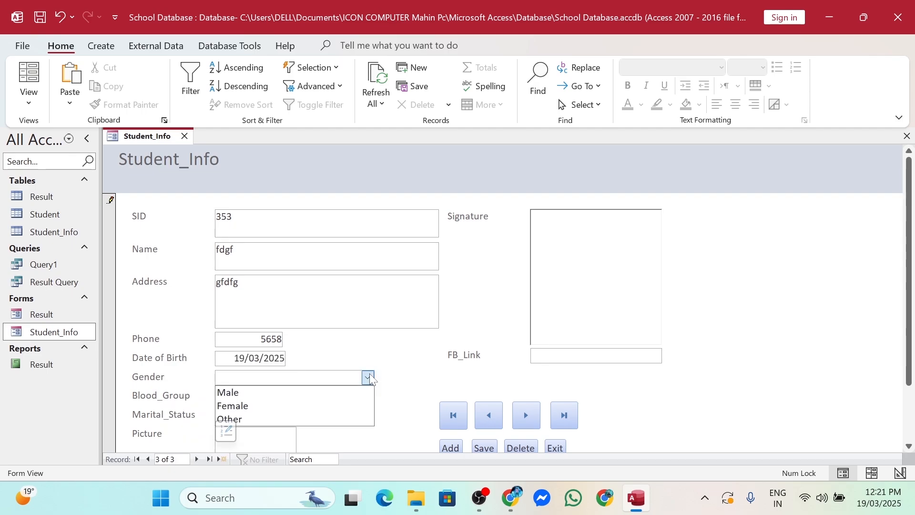
click(262, 394)
scroll(273, 384, down, 2)
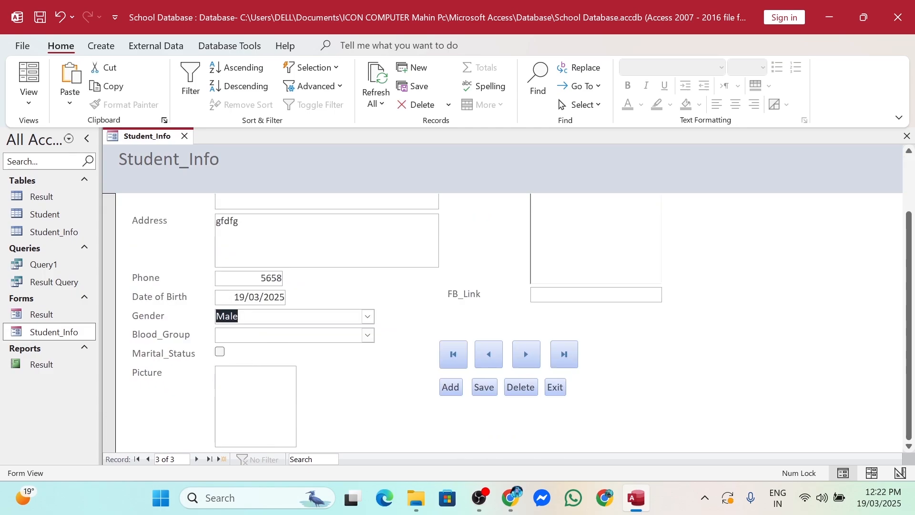
click(368, 336)
click(286, 362)
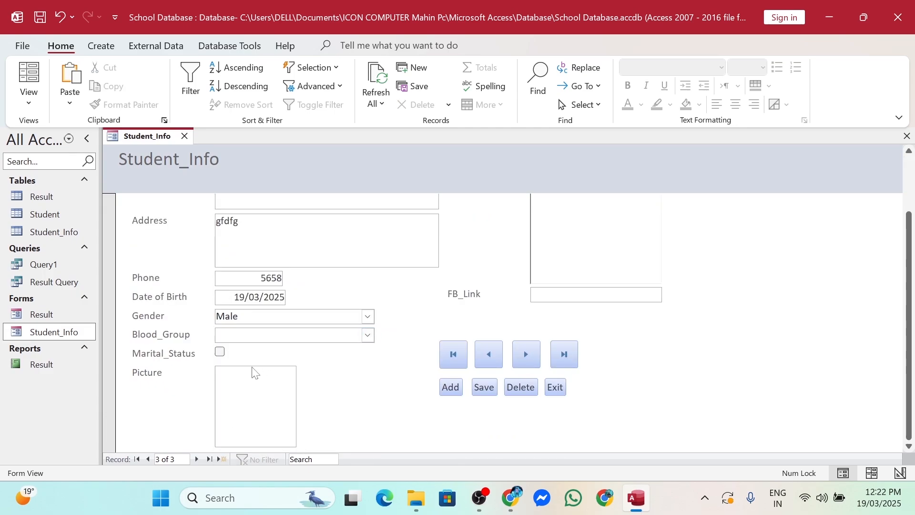
click(218, 352)
click(260, 392)
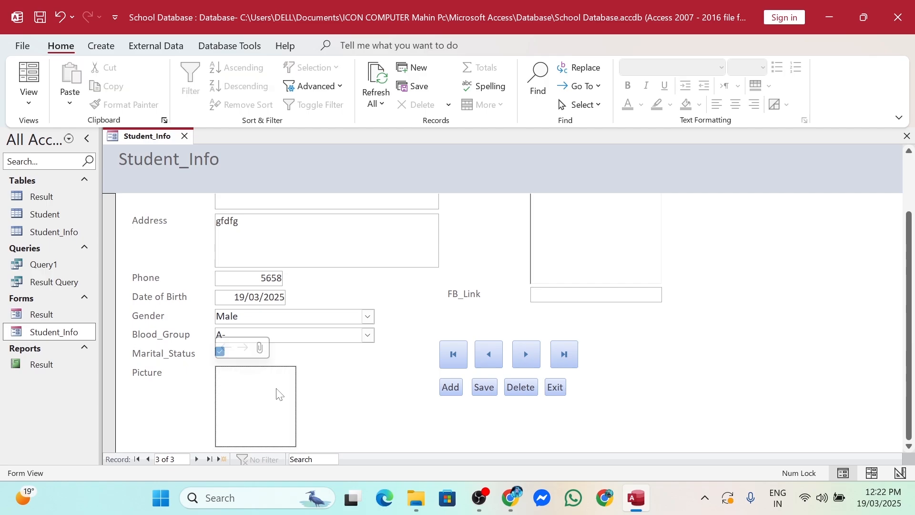
Attach the student photo from the Student Pic folder to the record's Picture field
click(260, 348)
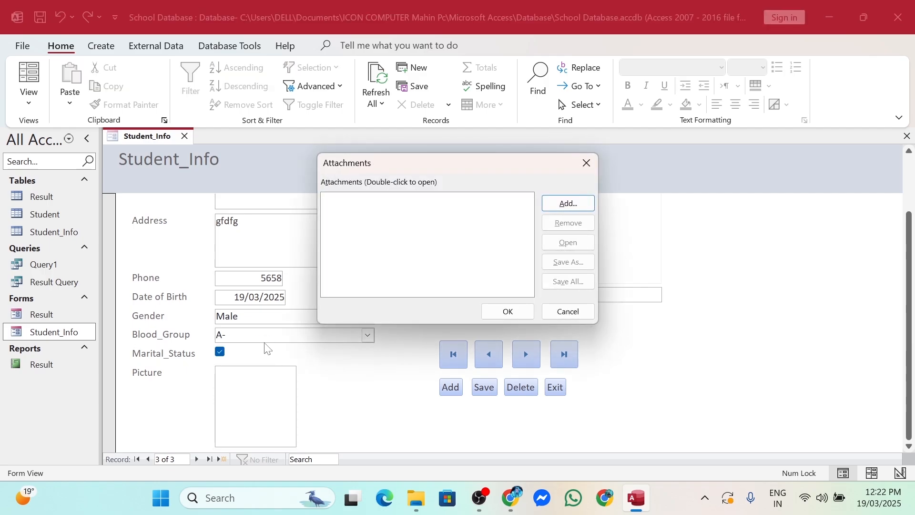
click(568, 204)
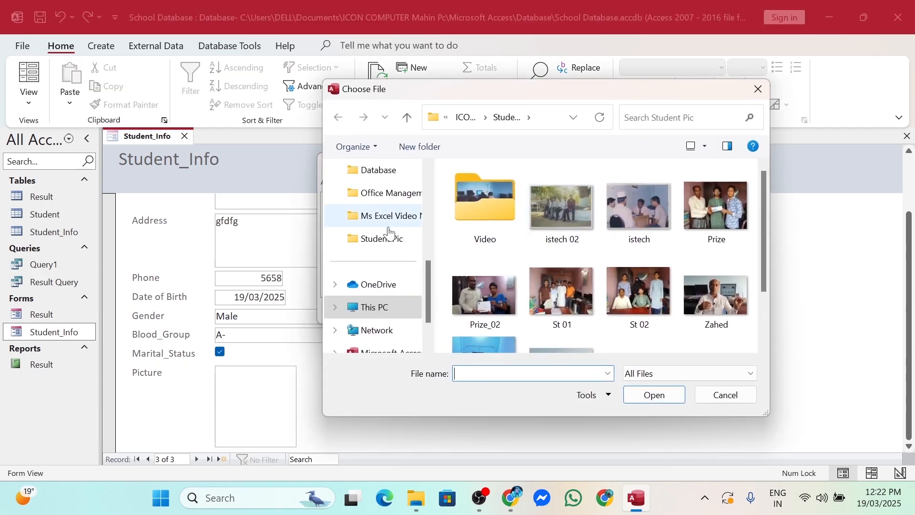
scroll(470, 285, down, 2)
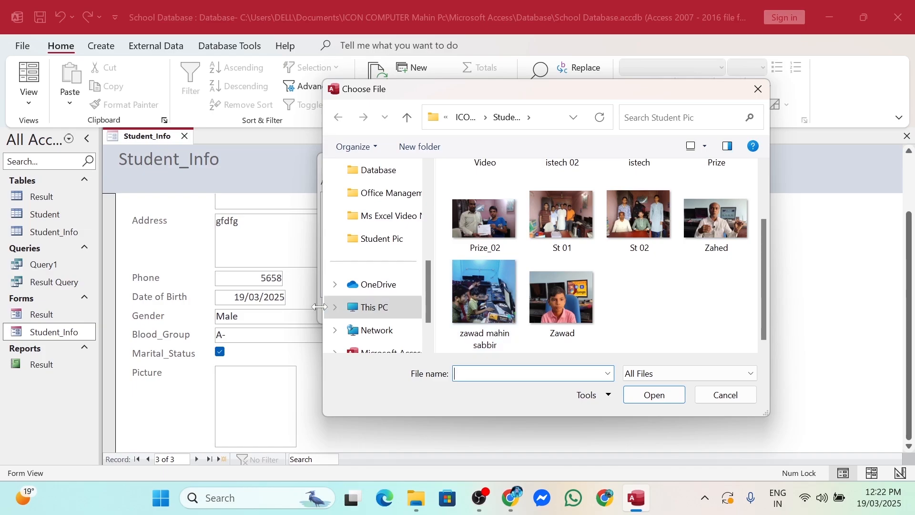
double_click(471, 304)
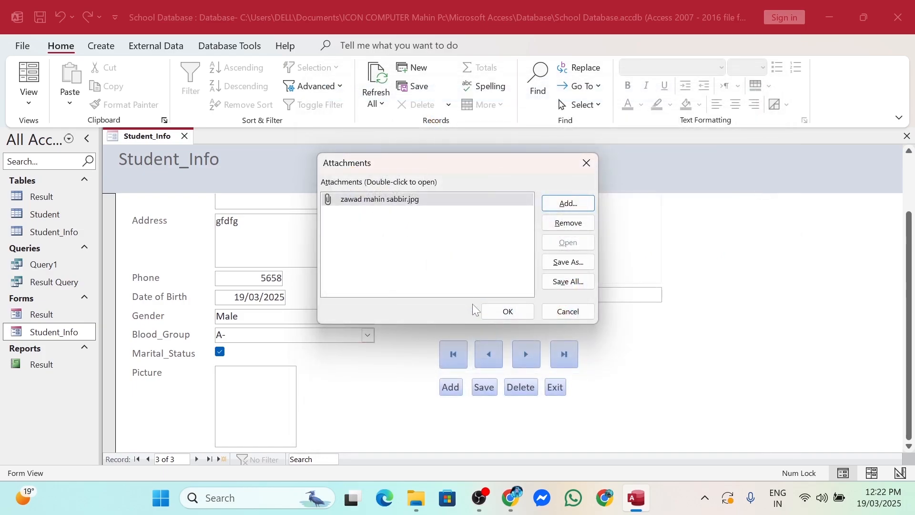
click(497, 315)
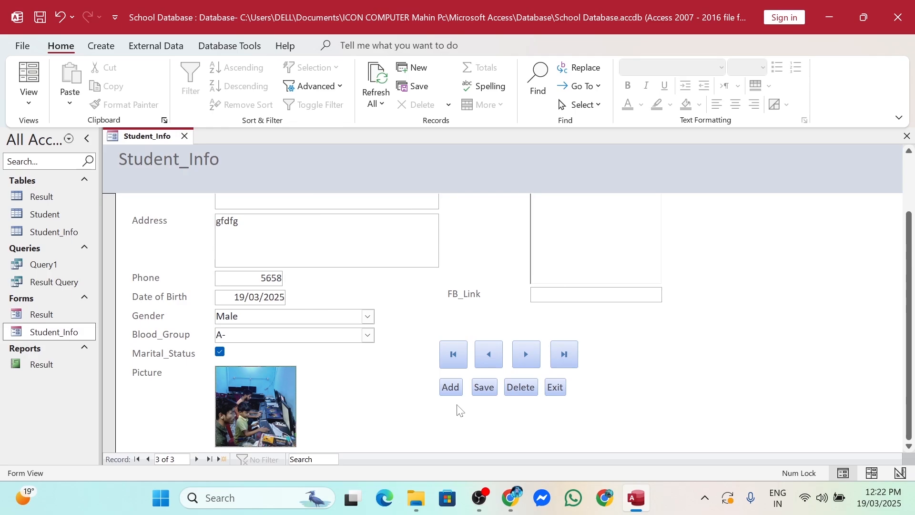
scroll(465, 362, up, 2)
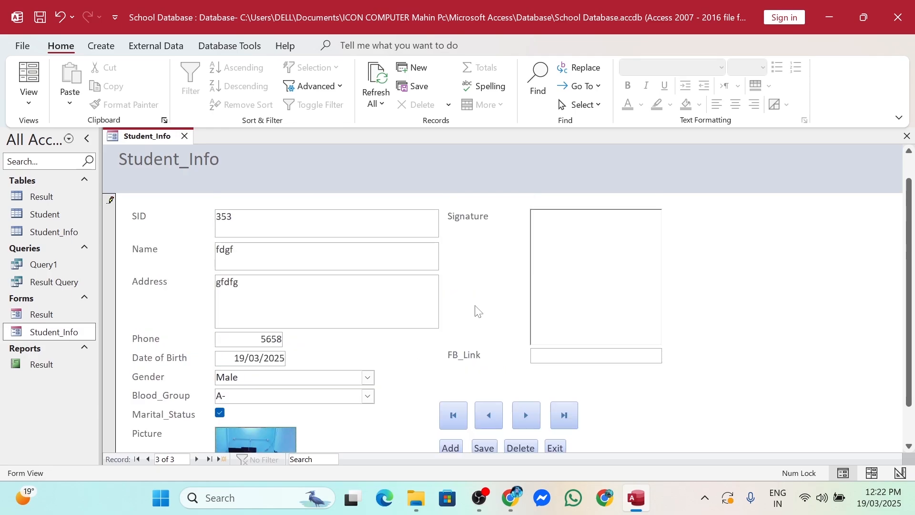
Insert a Microsoft Excel Chart object into the Signature field, then close the chart window
right_click(606, 260)
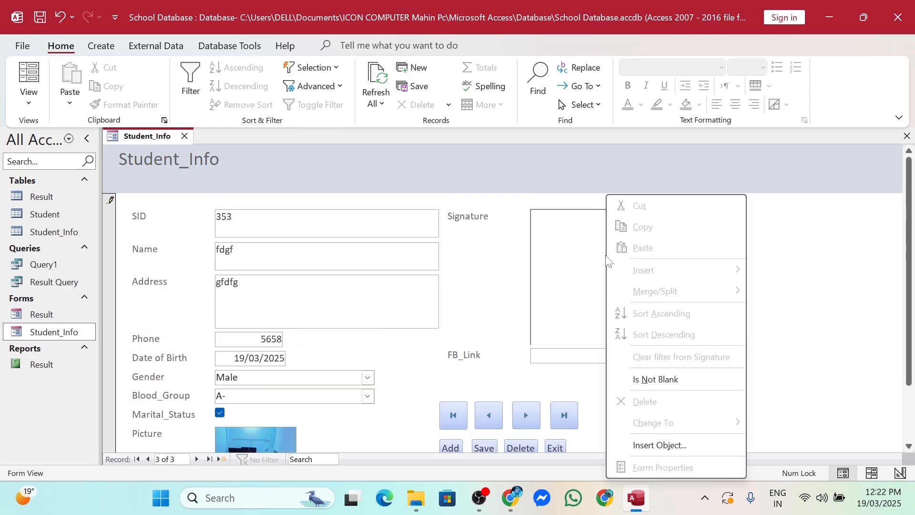
click(647, 449)
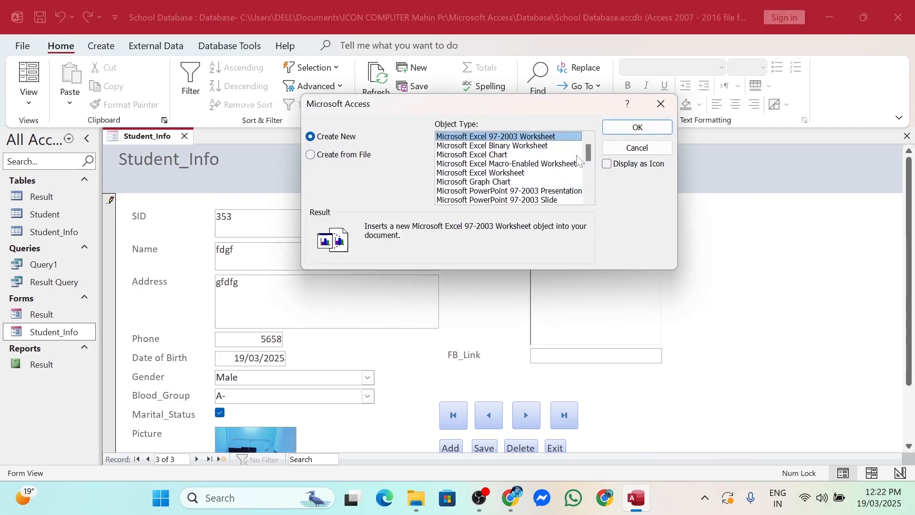
drag(587, 147, 588, 144)
click(459, 155)
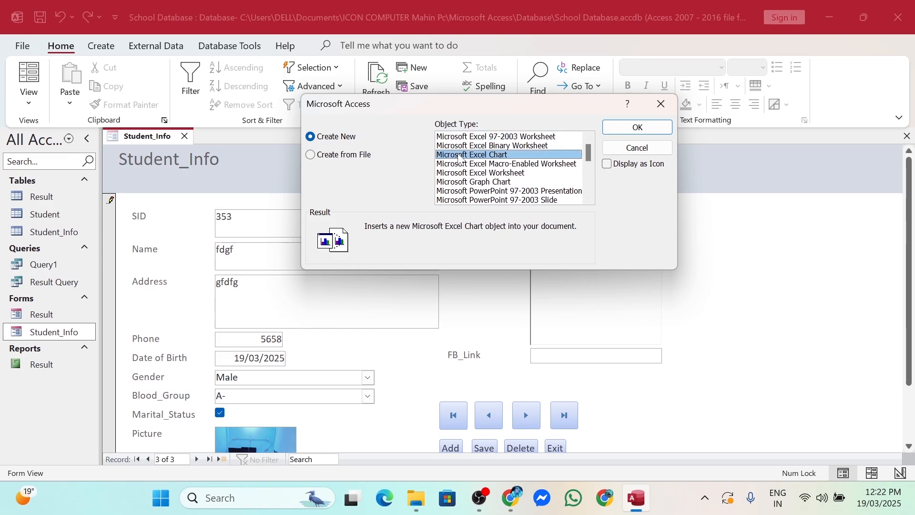
click(654, 123)
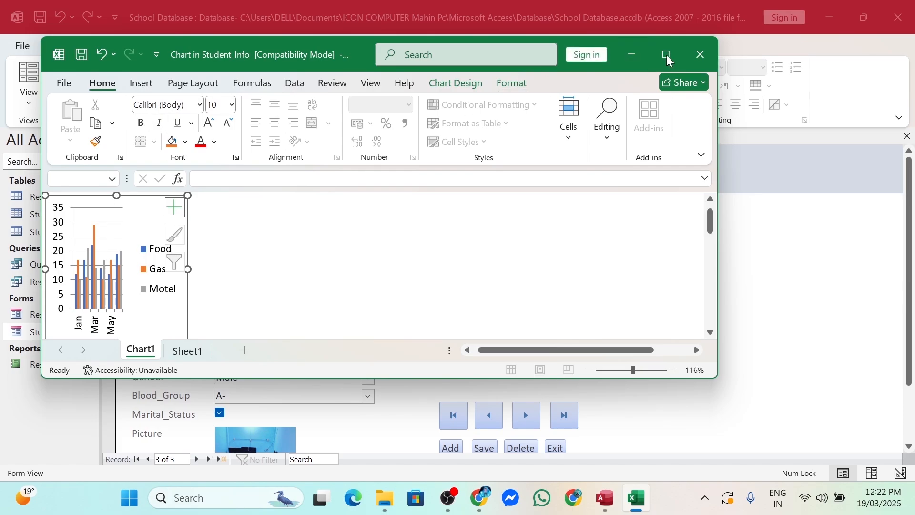
click(141, 86)
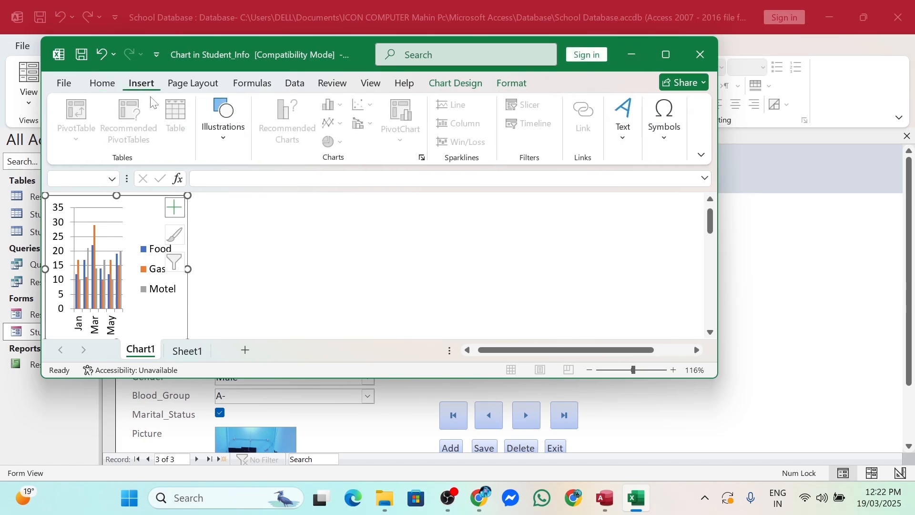
click(706, 60)
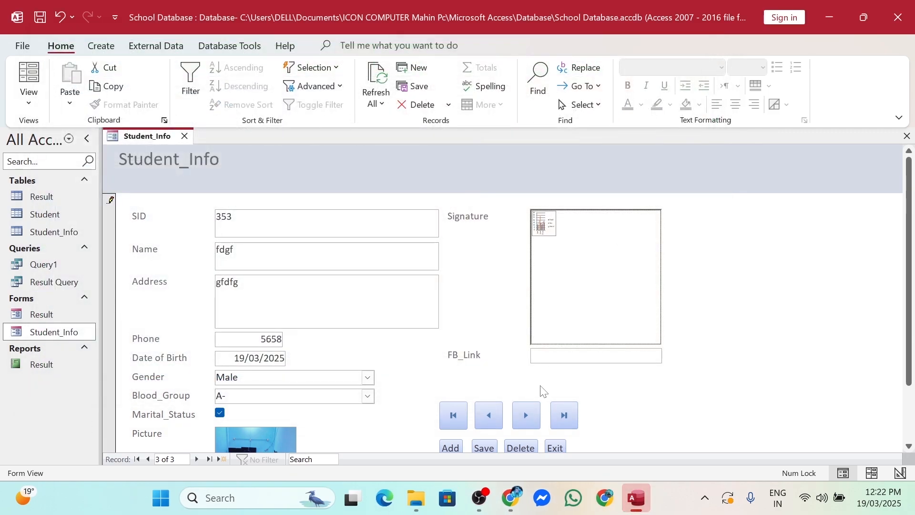
Paste the Facebook link into FB_Link and save record 353
click(558, 356)
text(ComputerTechnology/)
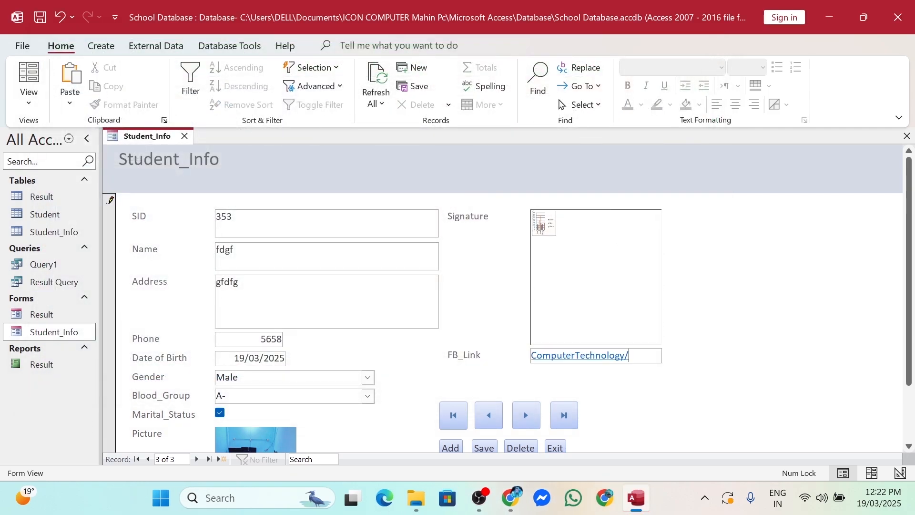
scroll(524, 423, down, 2)
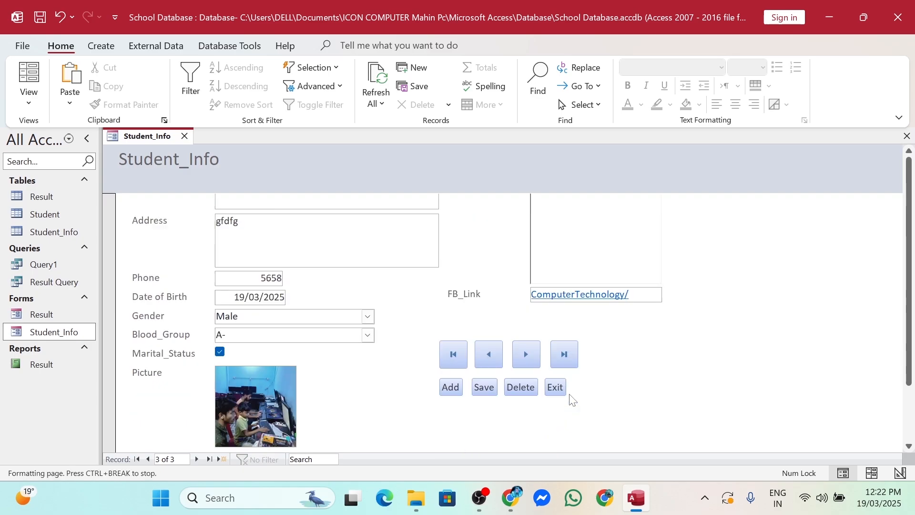
click(482, 390)
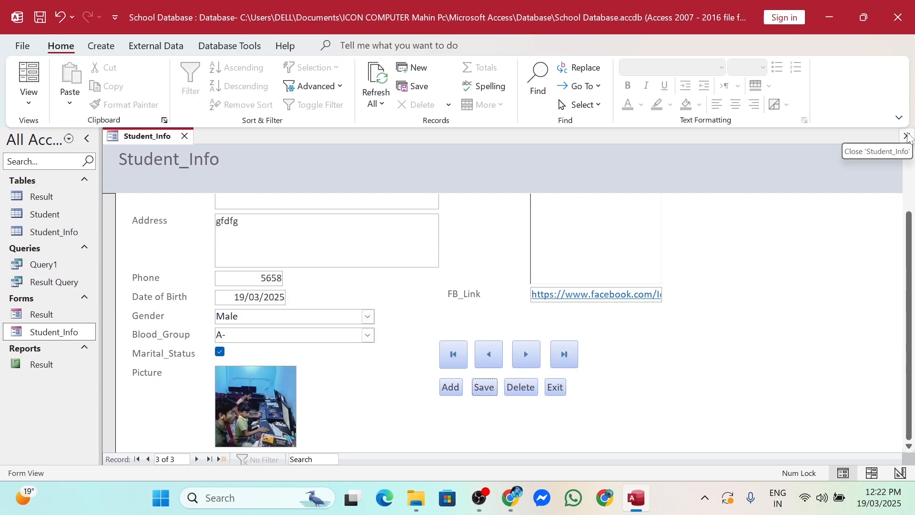
Close the form and check record 353 in the Student_Info table
click(908, 136)
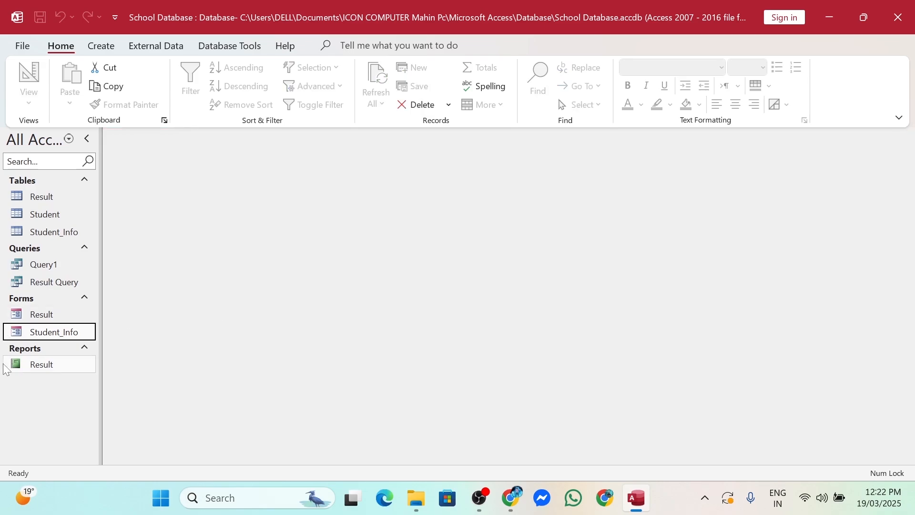
double_click(34, 230)
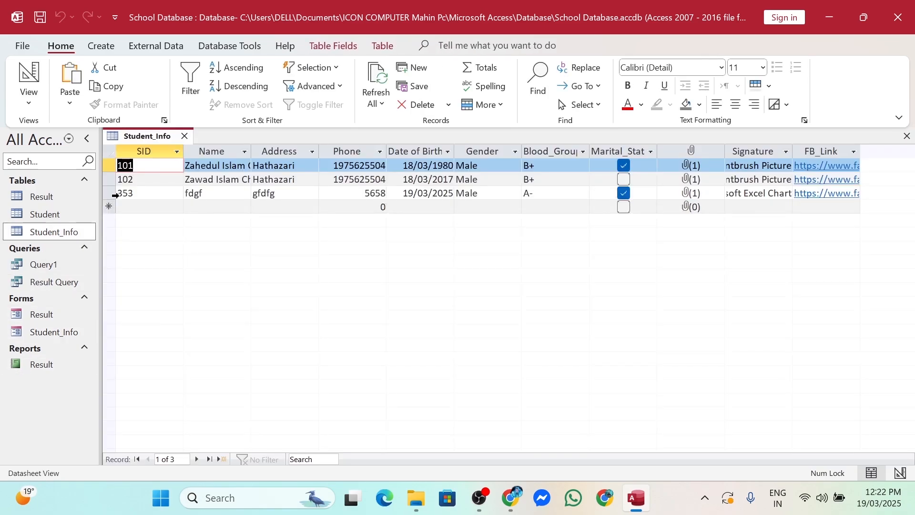
click(115, 195)
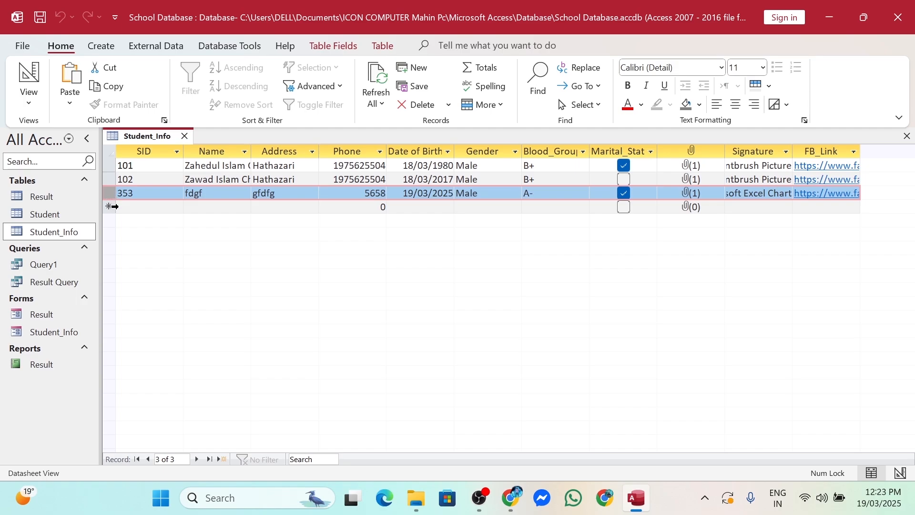
Close the table, reopen the Student_Info form and advance to record 3, SID 353
click(907, 136)
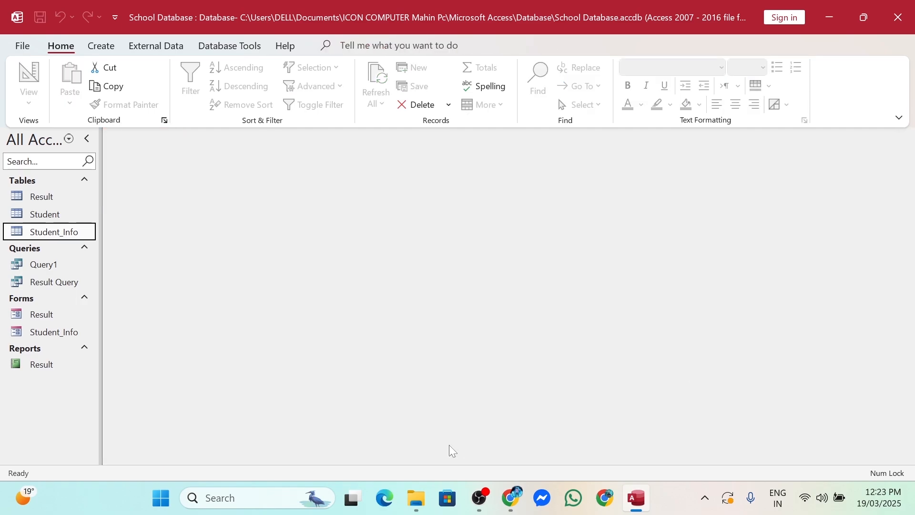
double_click(51, 332)
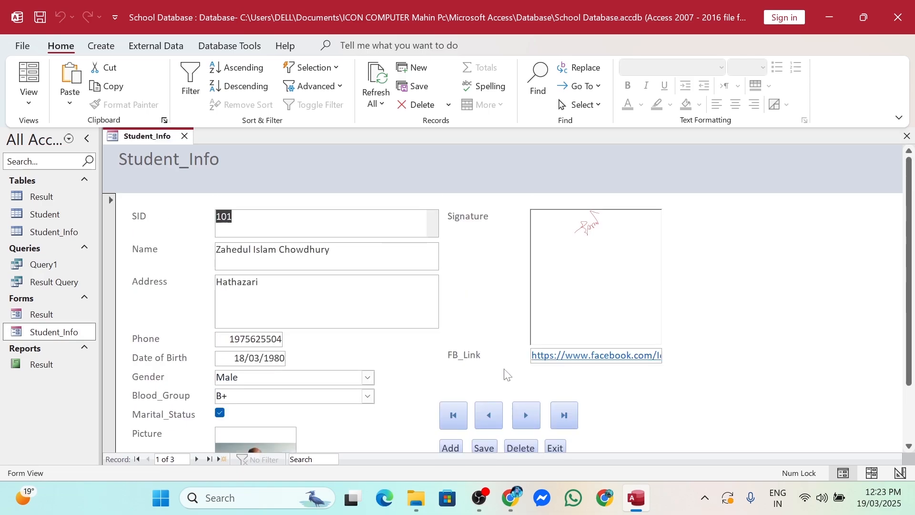
click(532, 415)
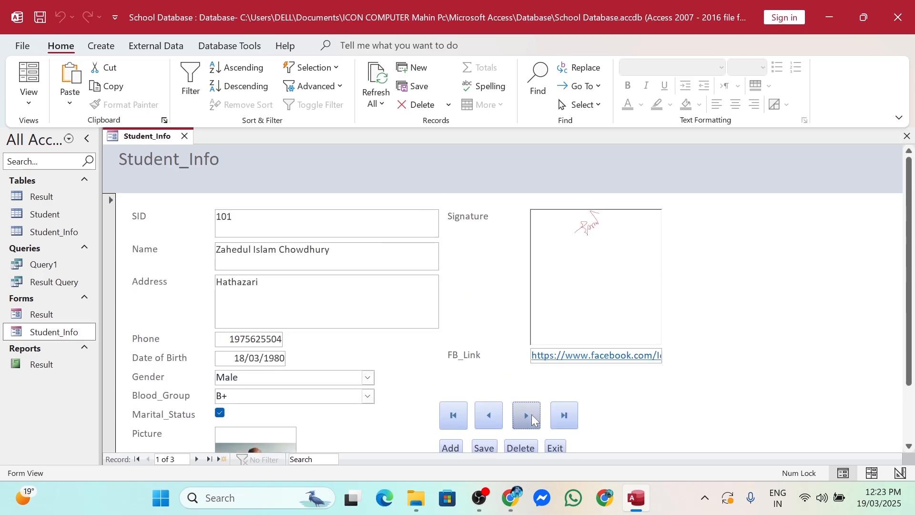
click(531, 414)
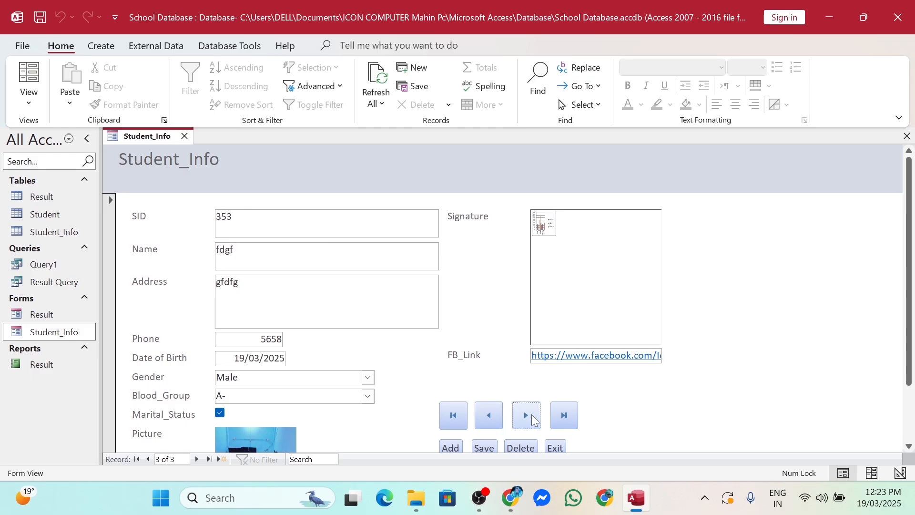
scroll(548, 401, down, 2)
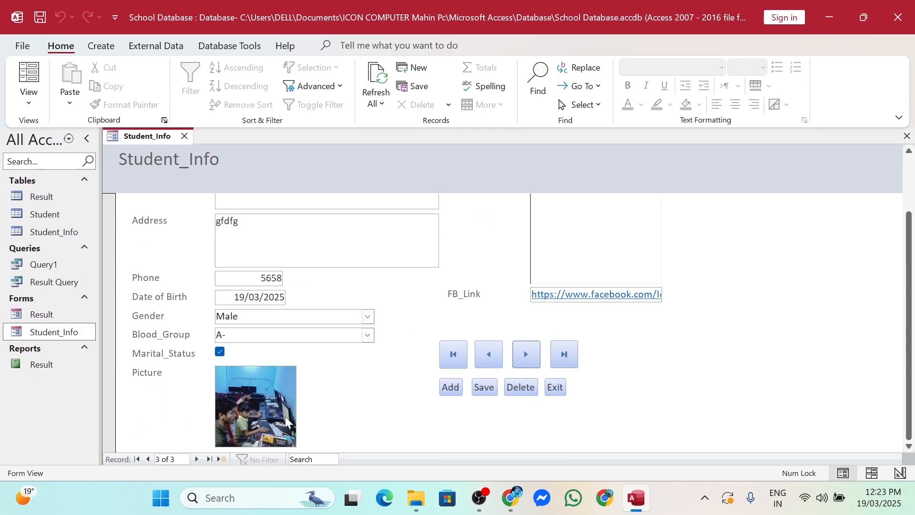
Delete the SID 353 record, confirm the warning, and open the Student_Info table to verify
scroll(288, 420, up, 2)
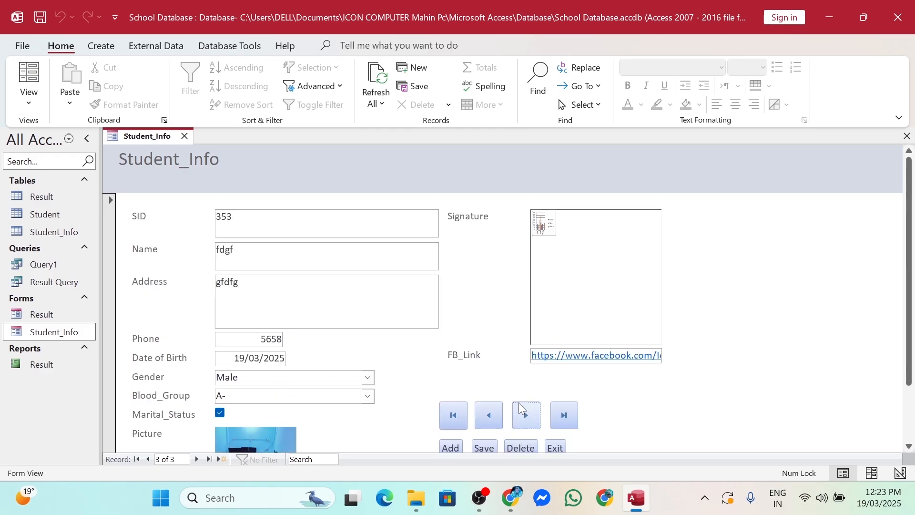
scroll(524, 396, down, 2)
click(522, 387)
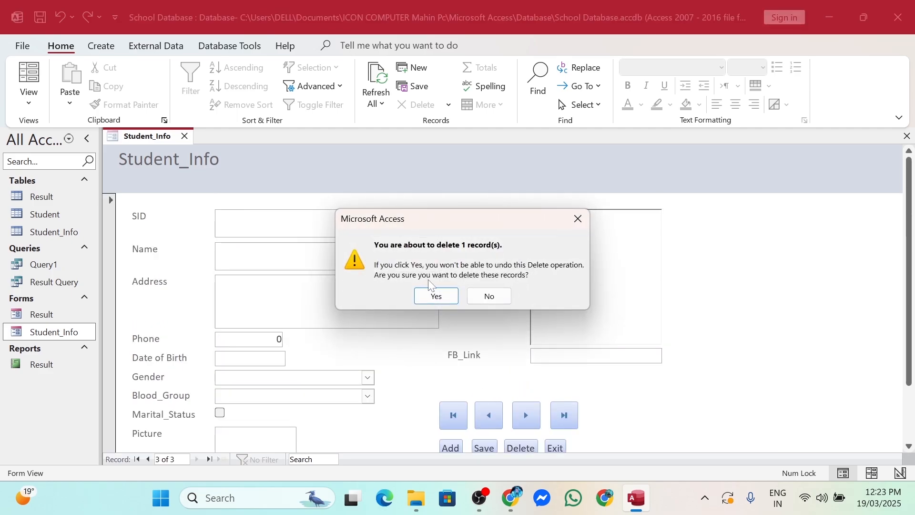
click(448, 298)
double_click(52, 232)
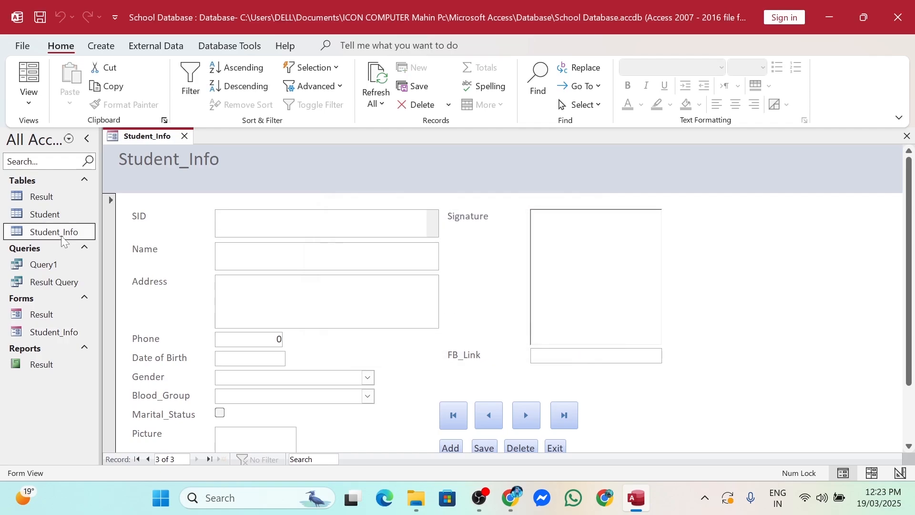
Confirm only records 101 and 102 remain, close the datasheet, and test the form's Previous/Next buttons
click(111, 192)
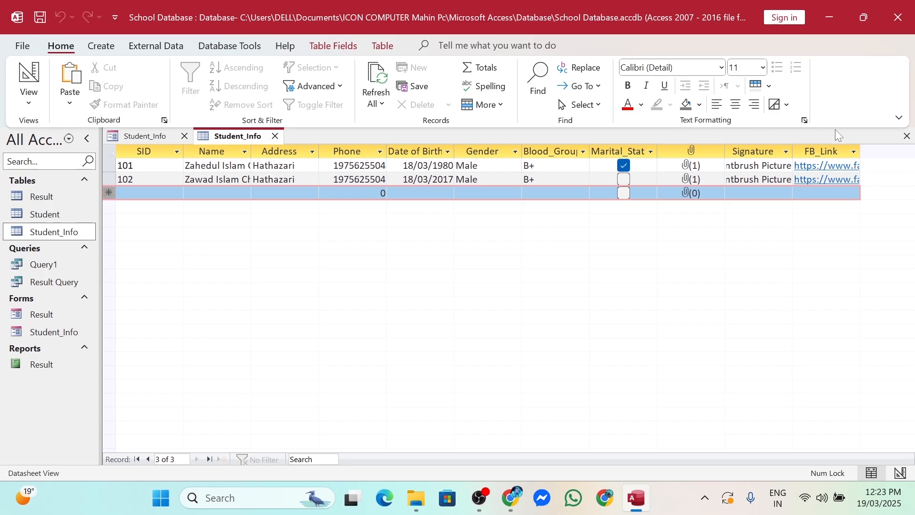
click(907, 136)
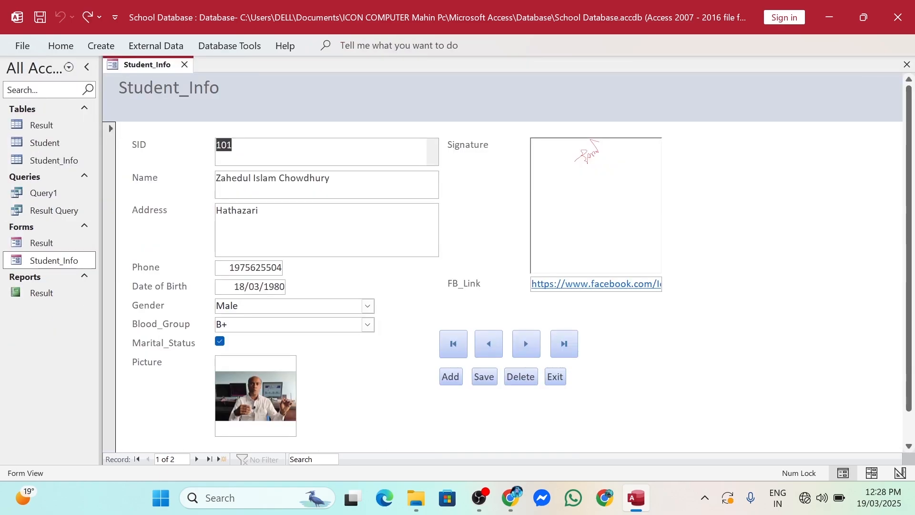
click(489, 346)
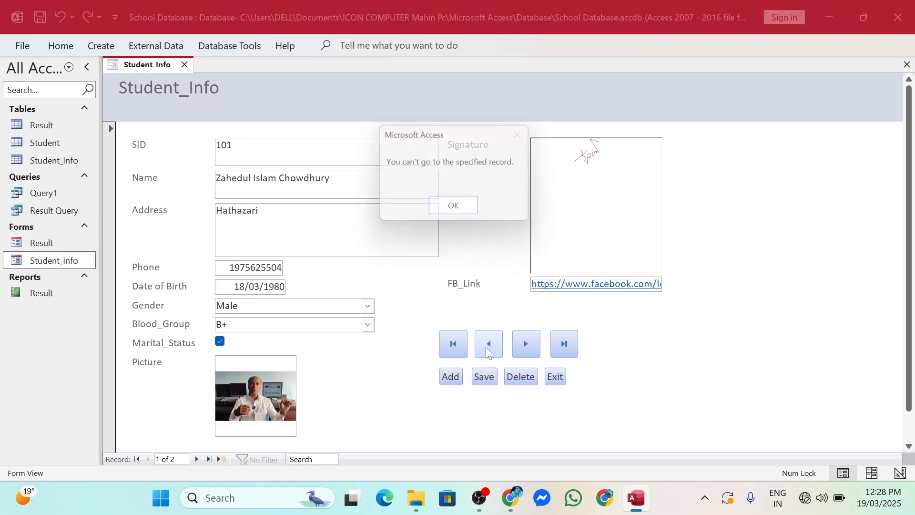
click(458, 208)
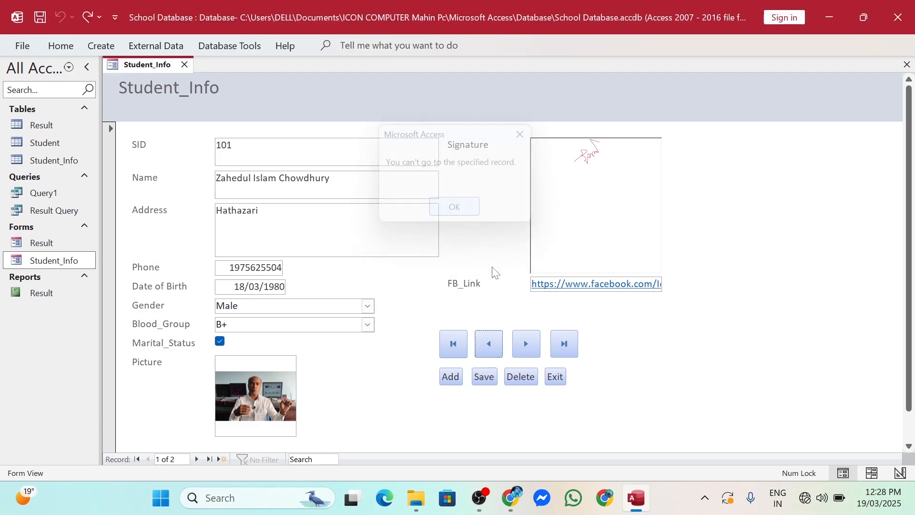
click(531, 351)
click(493, 346)
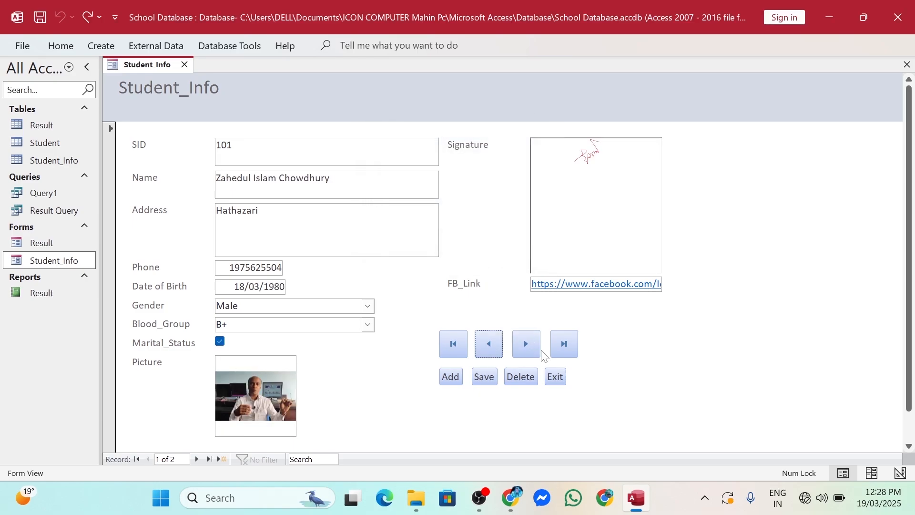
click(525, 341)
click(487, 342)
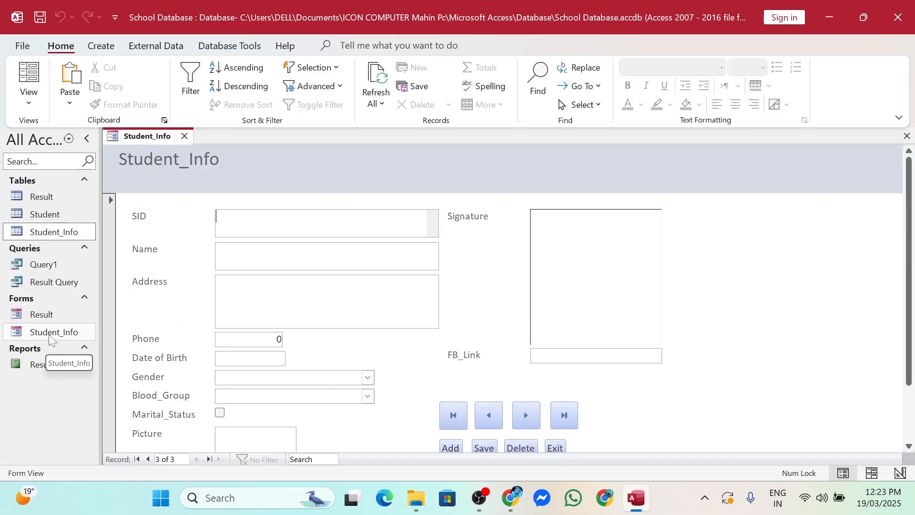
Open the Student_Info form in Design View, close it, and show the Create commands
right_click(50, 340)
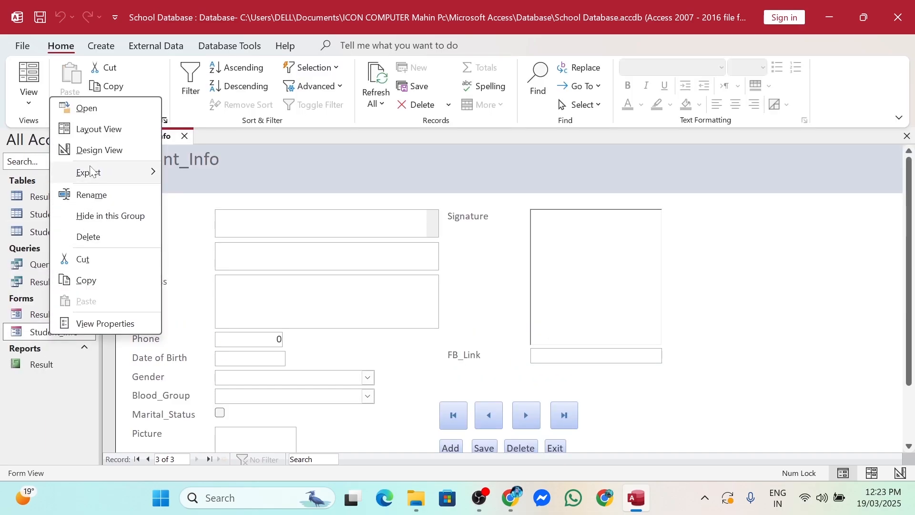
click(94, 150)
scroll(574, 282, down, 2)
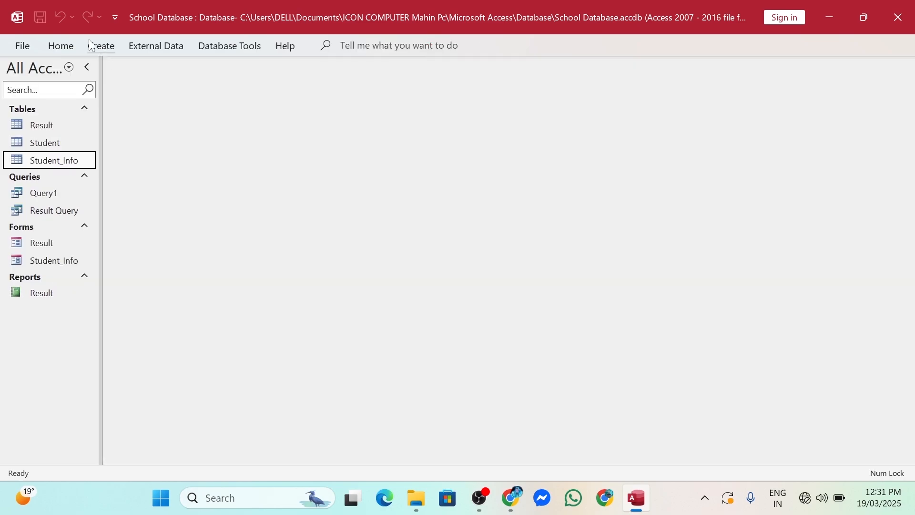
click(90, 45)
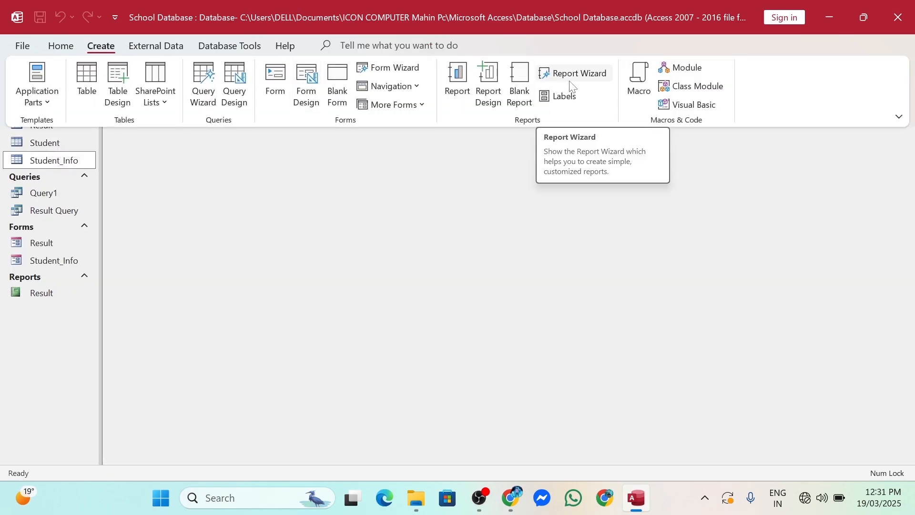
Review the Student table's Name, Address and Phone columns, then close it and return to Create
double_click(45, 142)
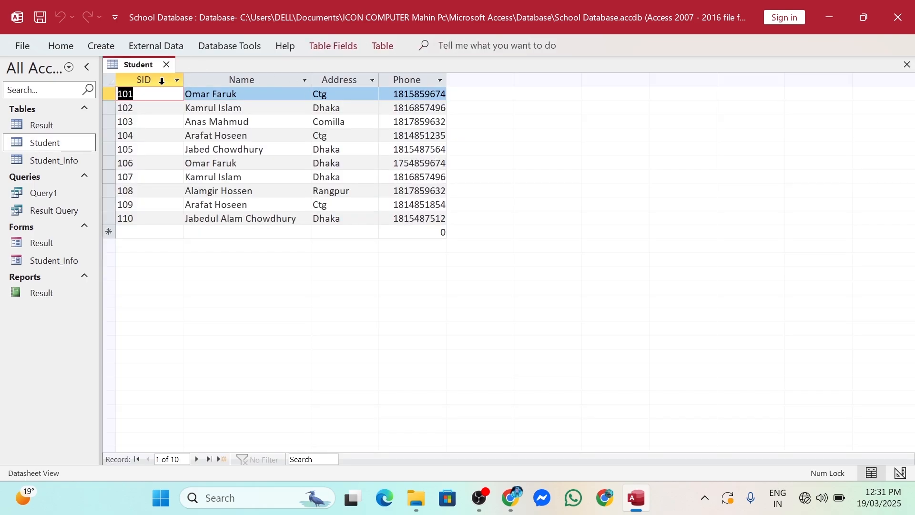
click(244, 79)
click(339, 80)
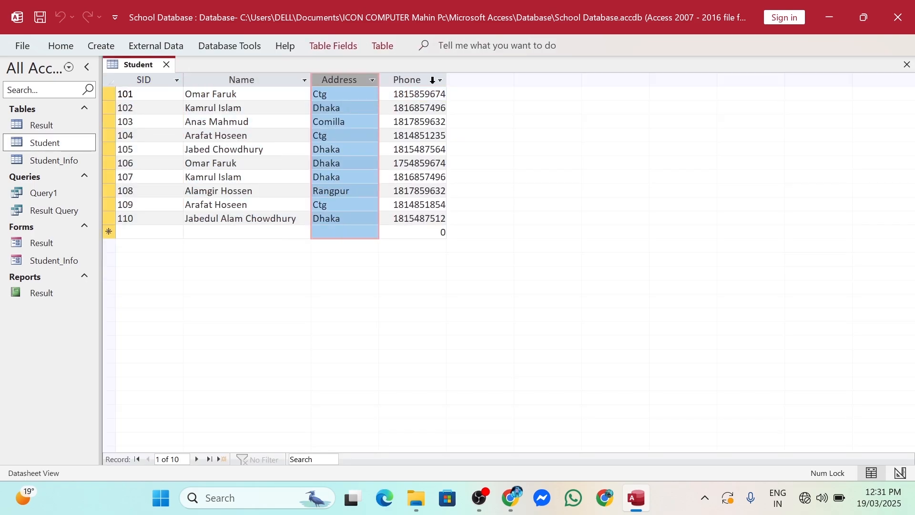
click(431, 80)
click(906, 64)
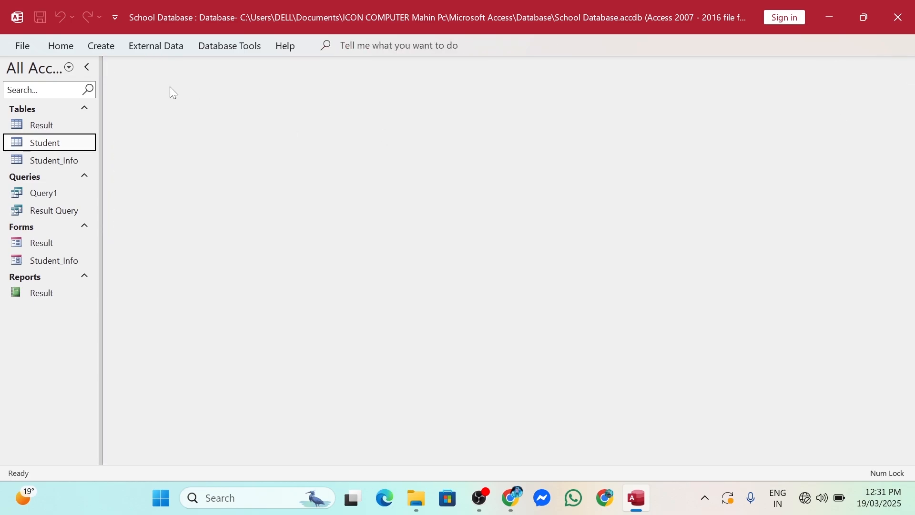
click(107, 50)
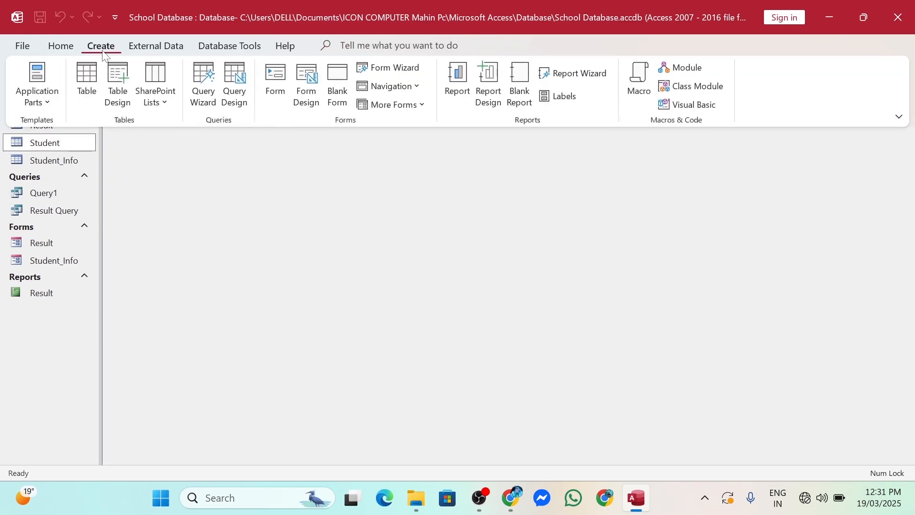
Start the Report Wizard and add the SID, Name, Address and Phone fields
click(577, 74)
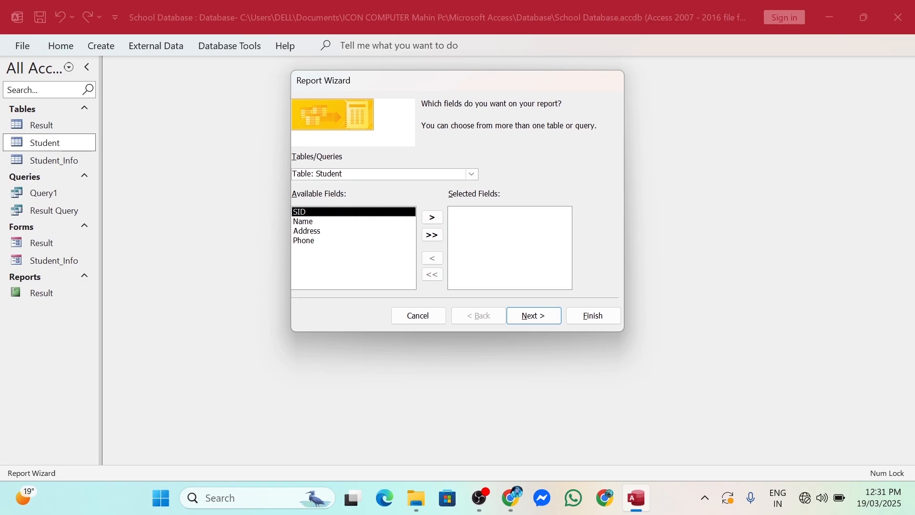
click(432, 239)
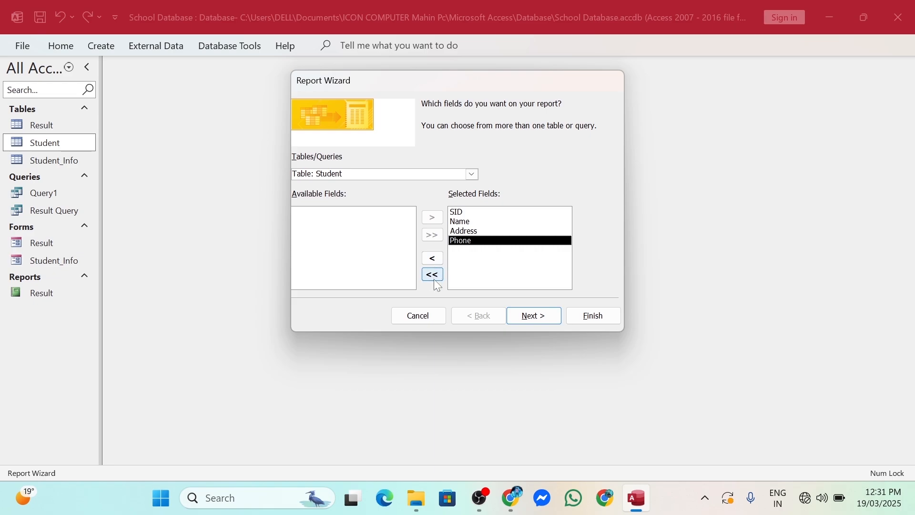
click(434, 276)
click(435, 219)
click(435, 219)
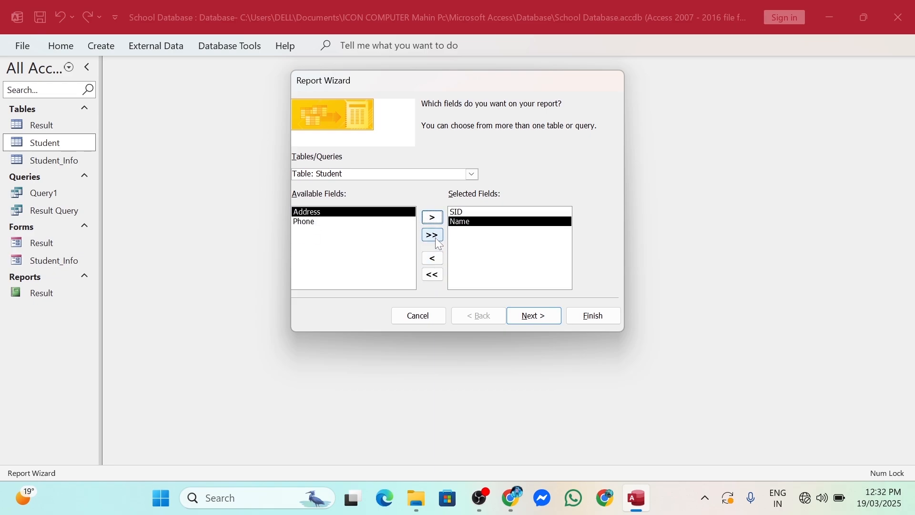
click(434, 237)
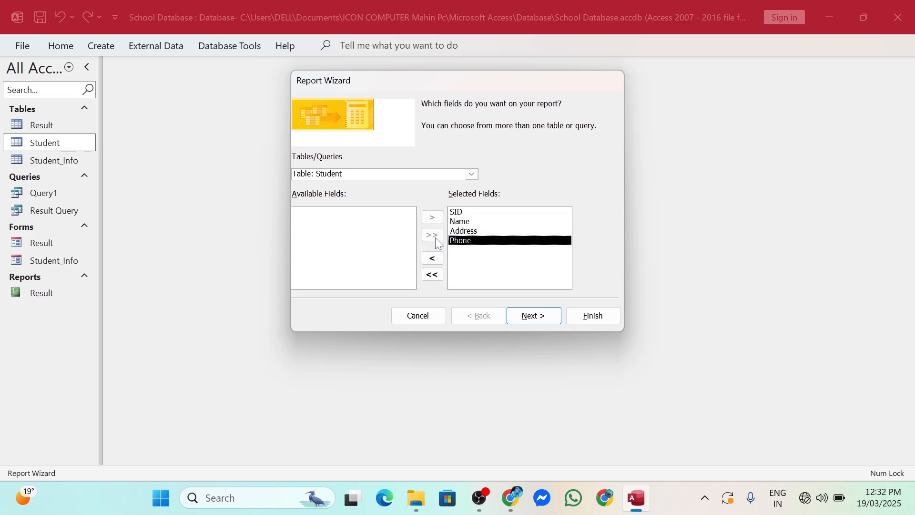
Finish the wizard with no grouping or sorting, a tabular portrait layout and the title Student
click(534, 317)
click(538, 318)
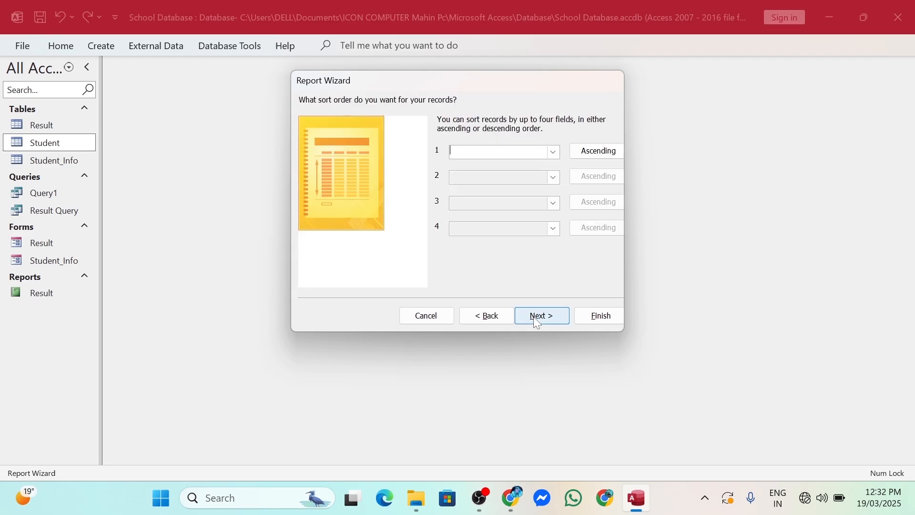
click(537, 318)
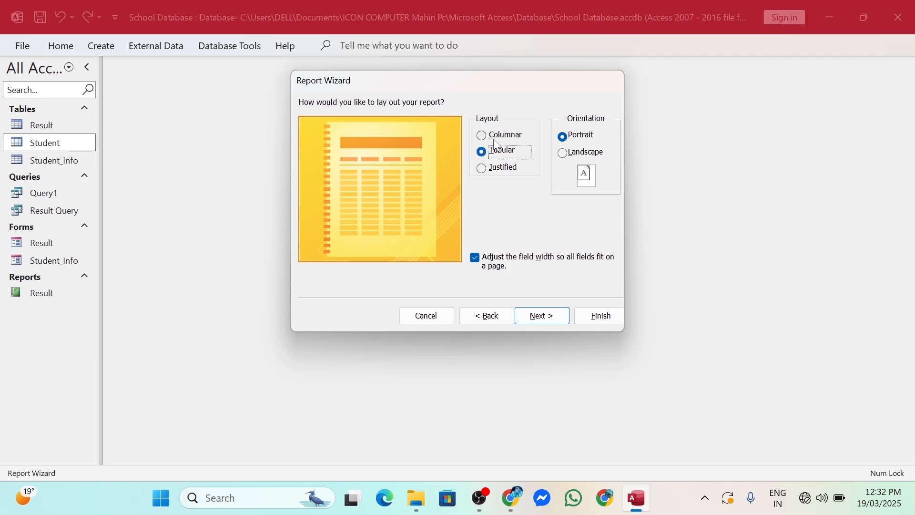
click(551, 319)
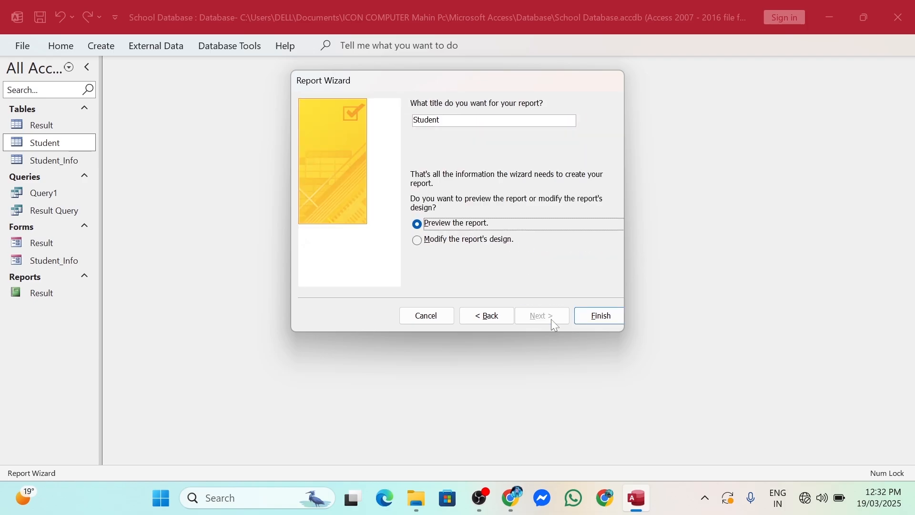
click(599, 318)
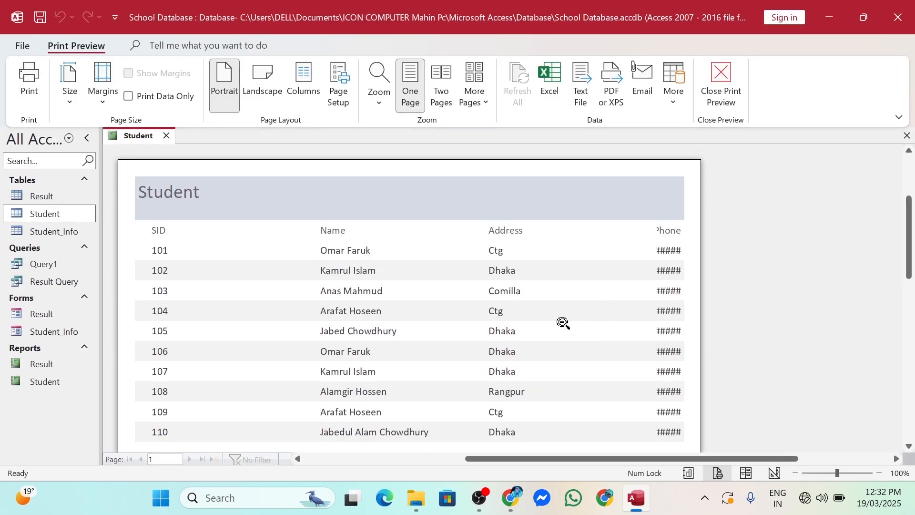
Zoom the Student report preview out to the whole page and back in, then close Print Preview
click(525, 308)
click(542, 229)
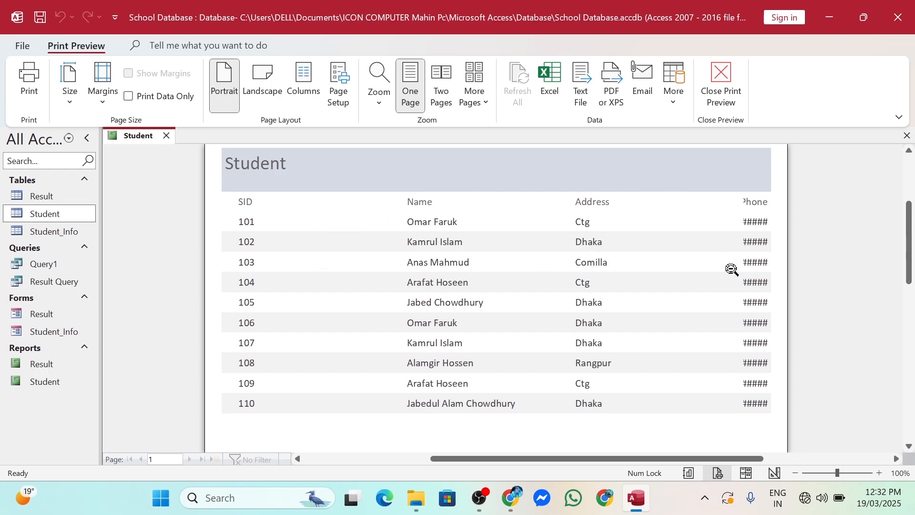
click(691, 290)
click(606, 197)
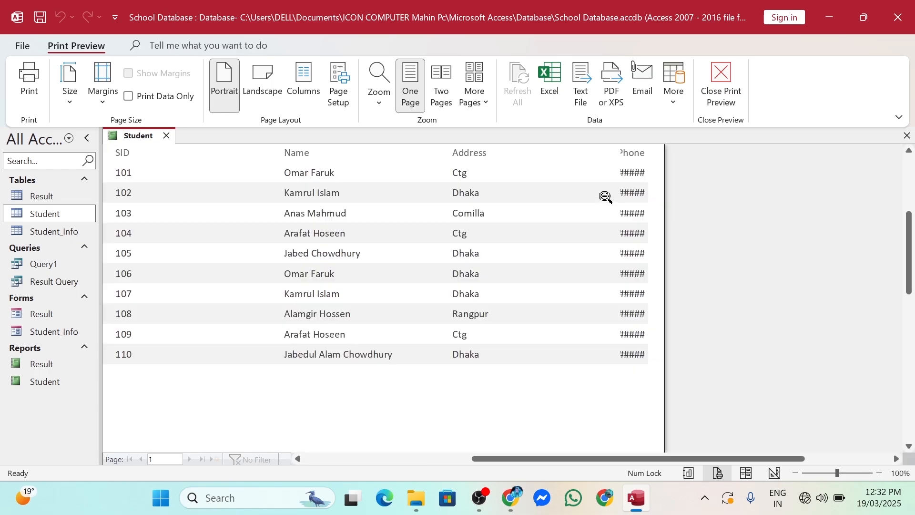
click(908, 135)
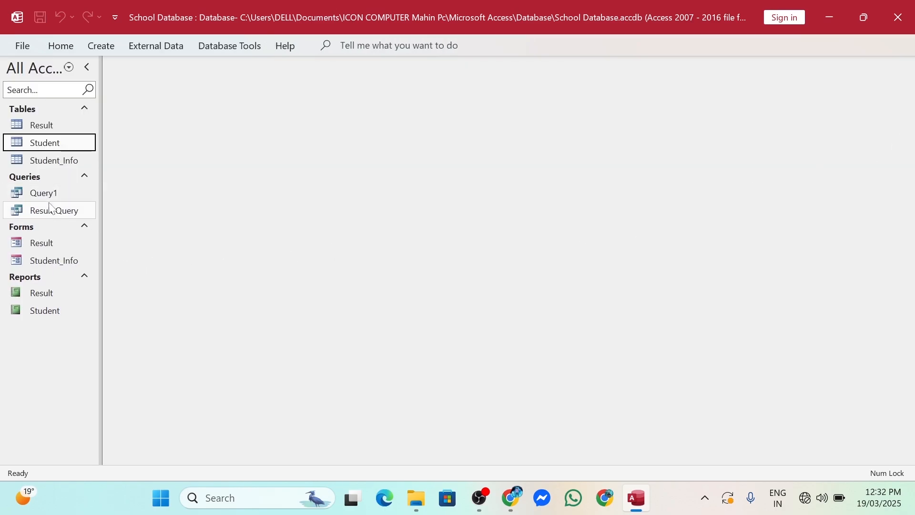
Open the Student report in Design View
click(46, 312)
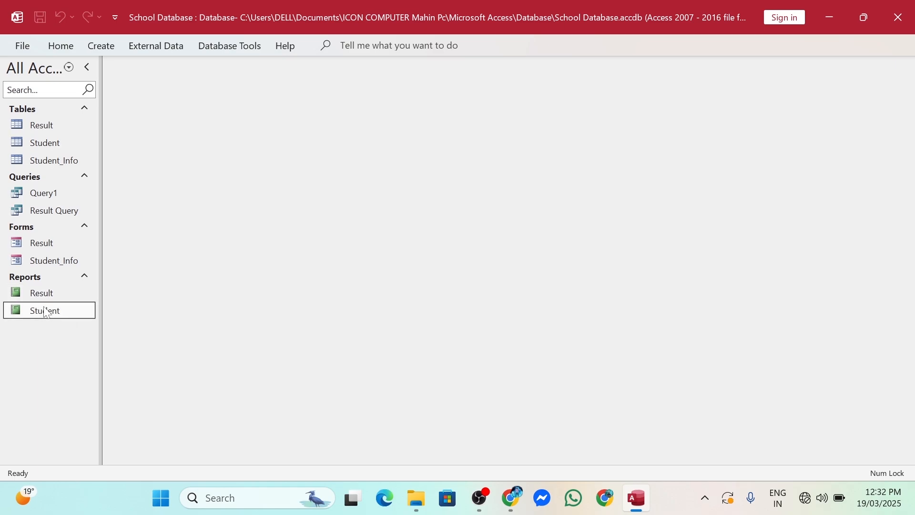
right_click(46, 313)
click(83, 77)
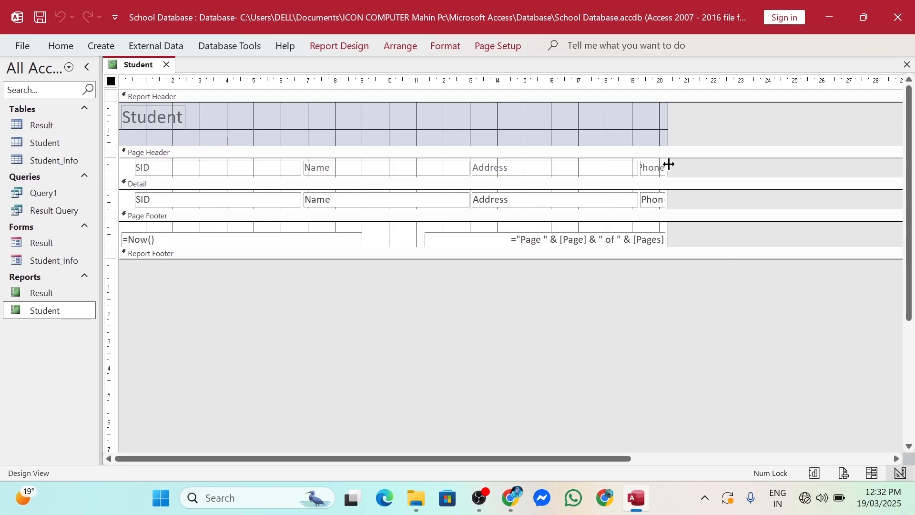
Widen the report area and the Phone heading and field, then save and close the design
drag(667, 130, 664, 222)
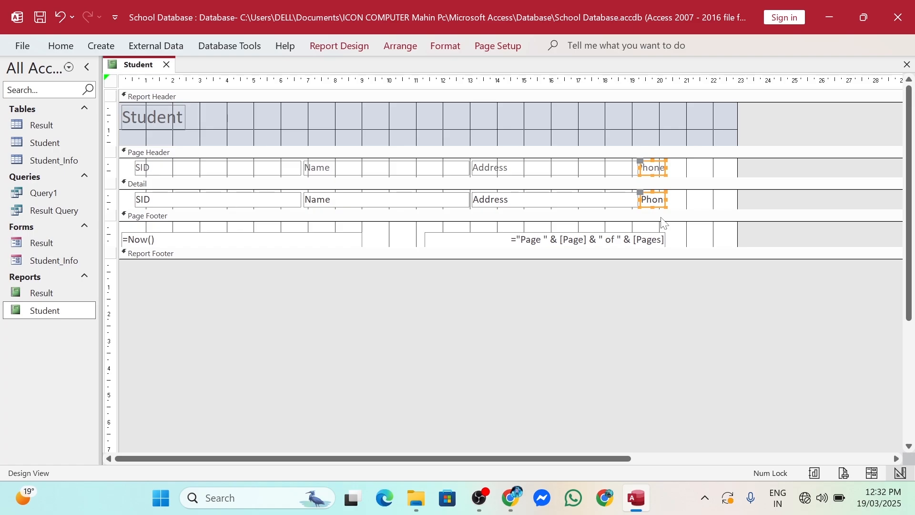
drag(666, 168, 709, 172)
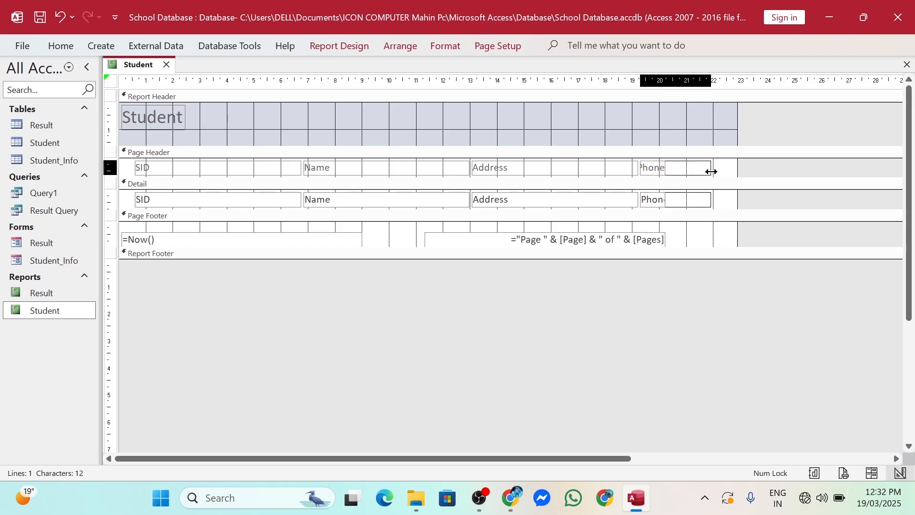
drag(711, 172, 711, 173)
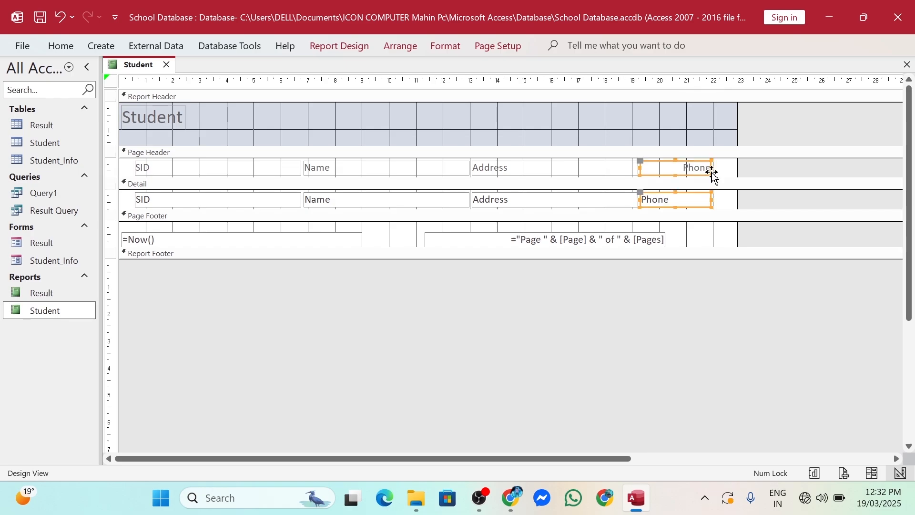
click(907, 65)
click(409, 287)
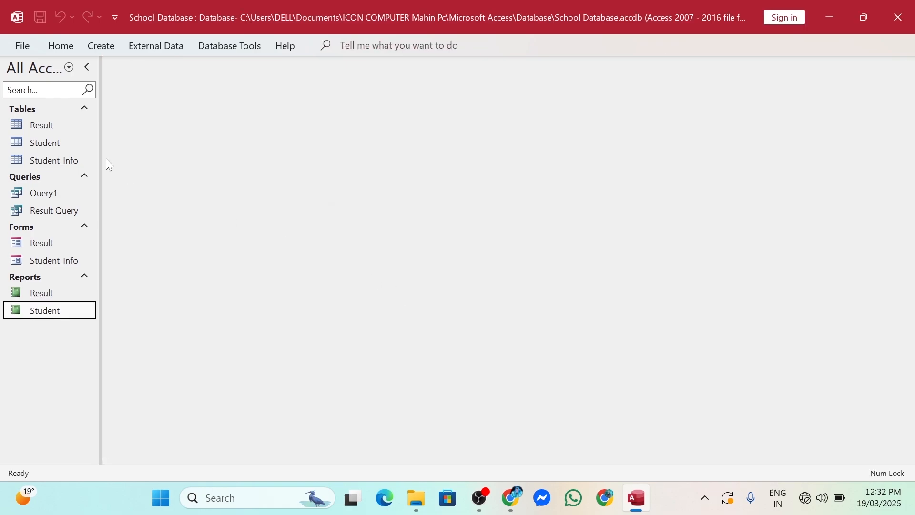
Open the Student report, then start a blank Report1 design and close it
double_click(44, 313)
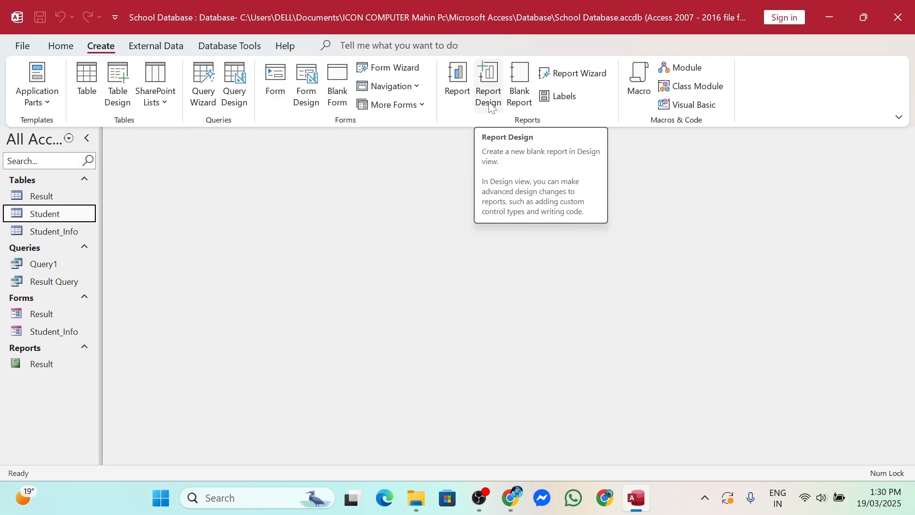
click(491, 106)
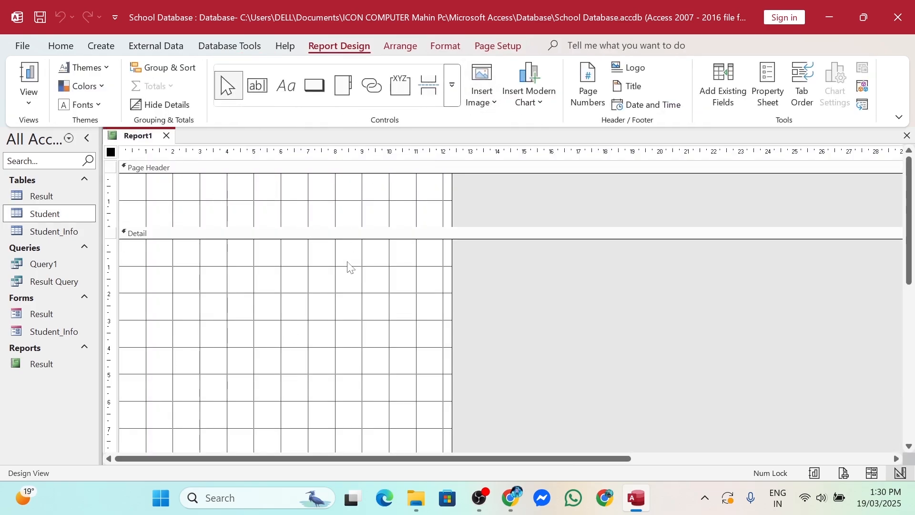
click(908, 137)
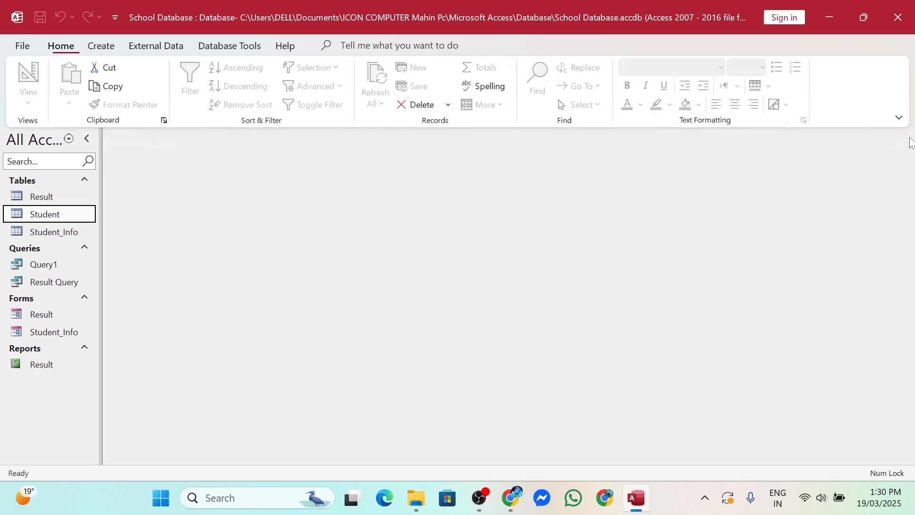
Generate an automatic report from the Student table
click(103, 50)
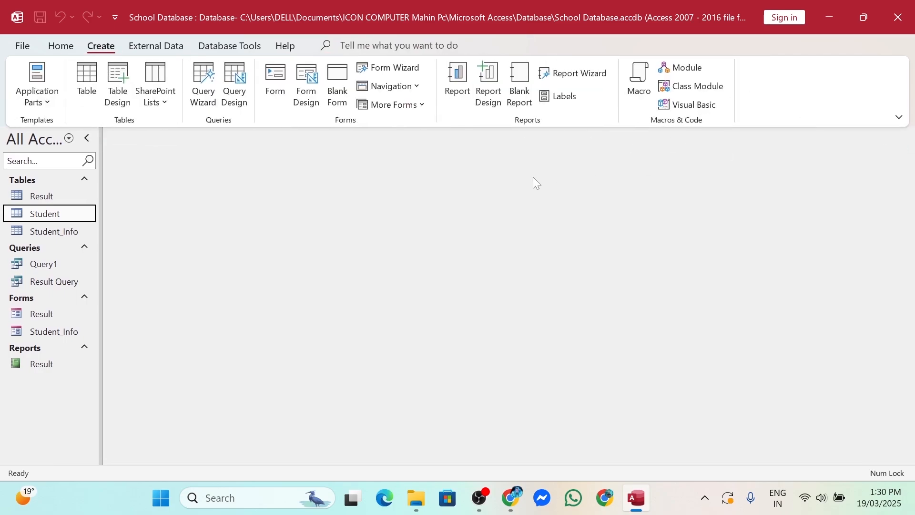
click(42, 219)
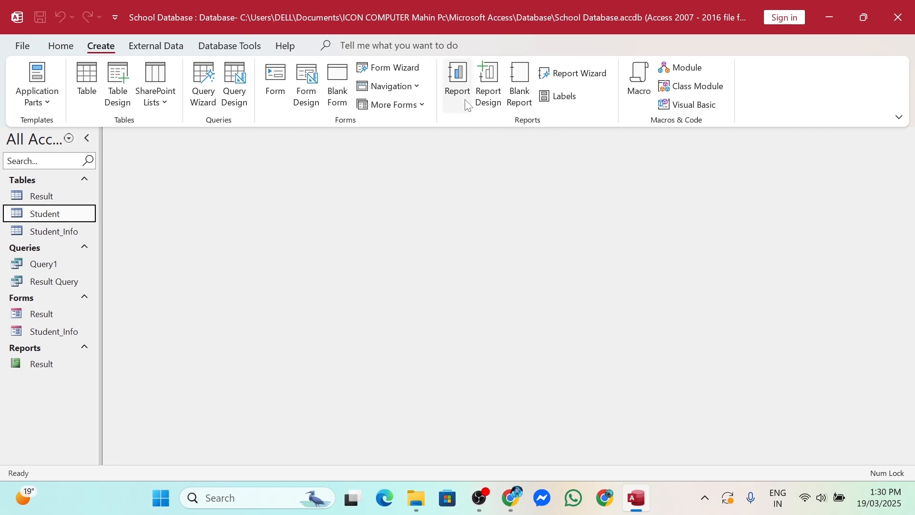
click(466, 104)
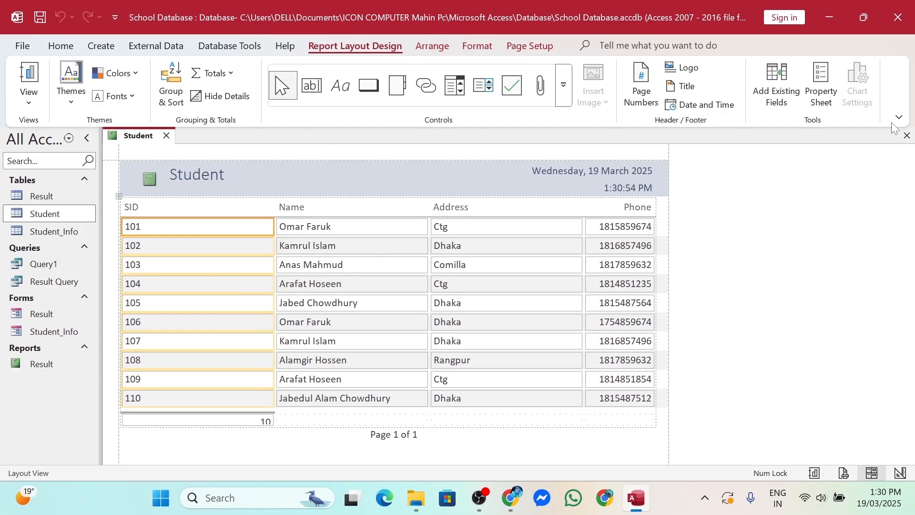
Save the new report as Student and open it in Report View
click(908, 136)
click(410, 287)
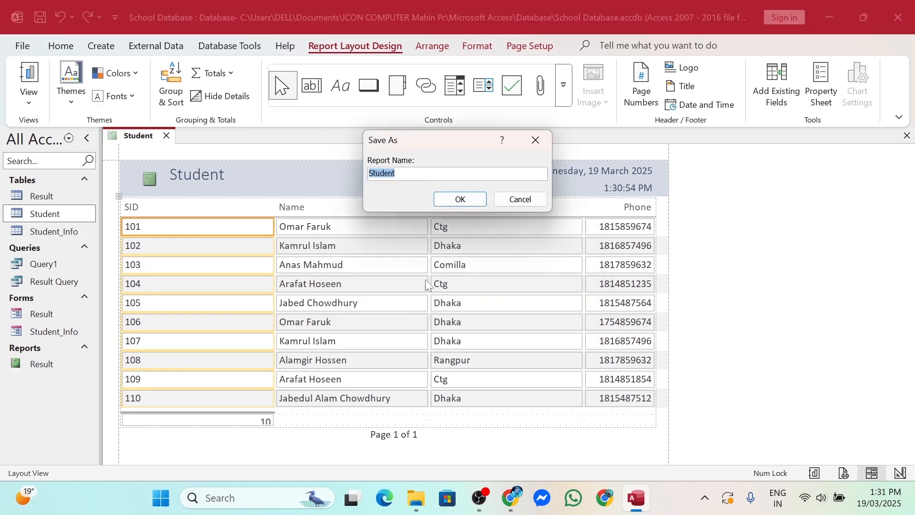
click(469, 200)
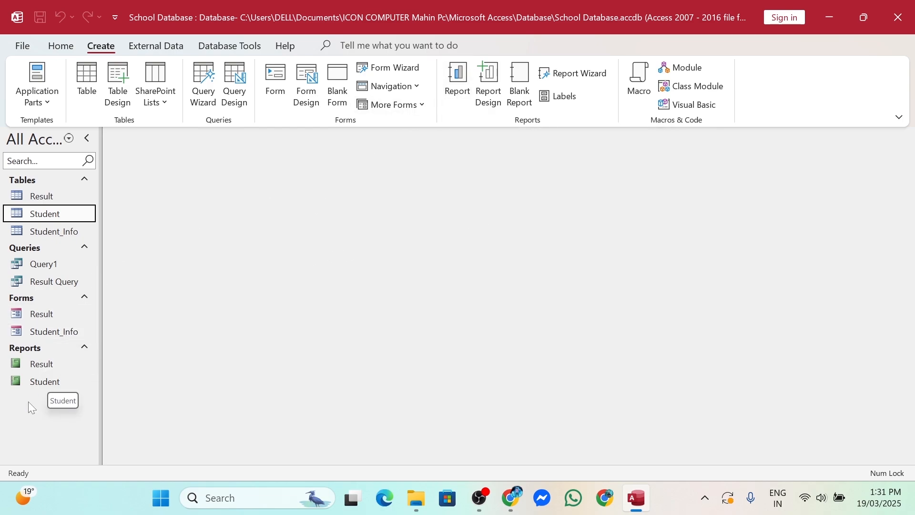
double_click(31, 384)
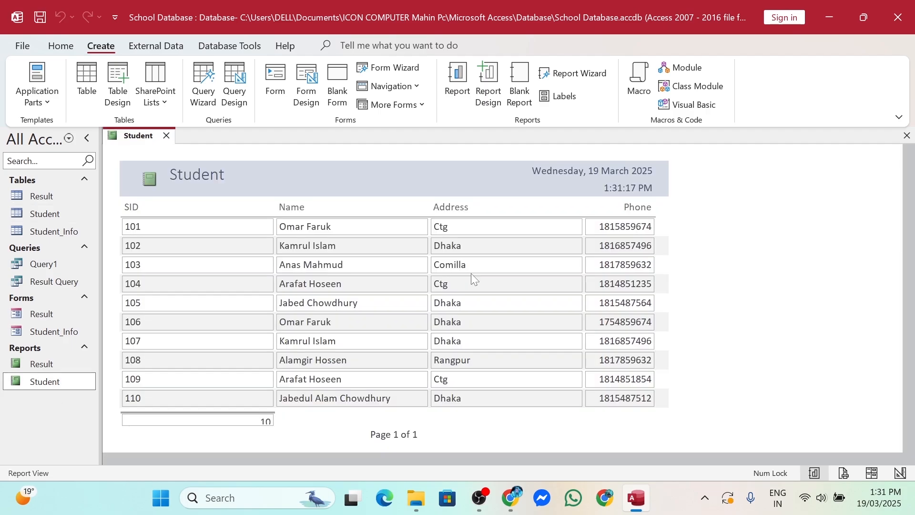